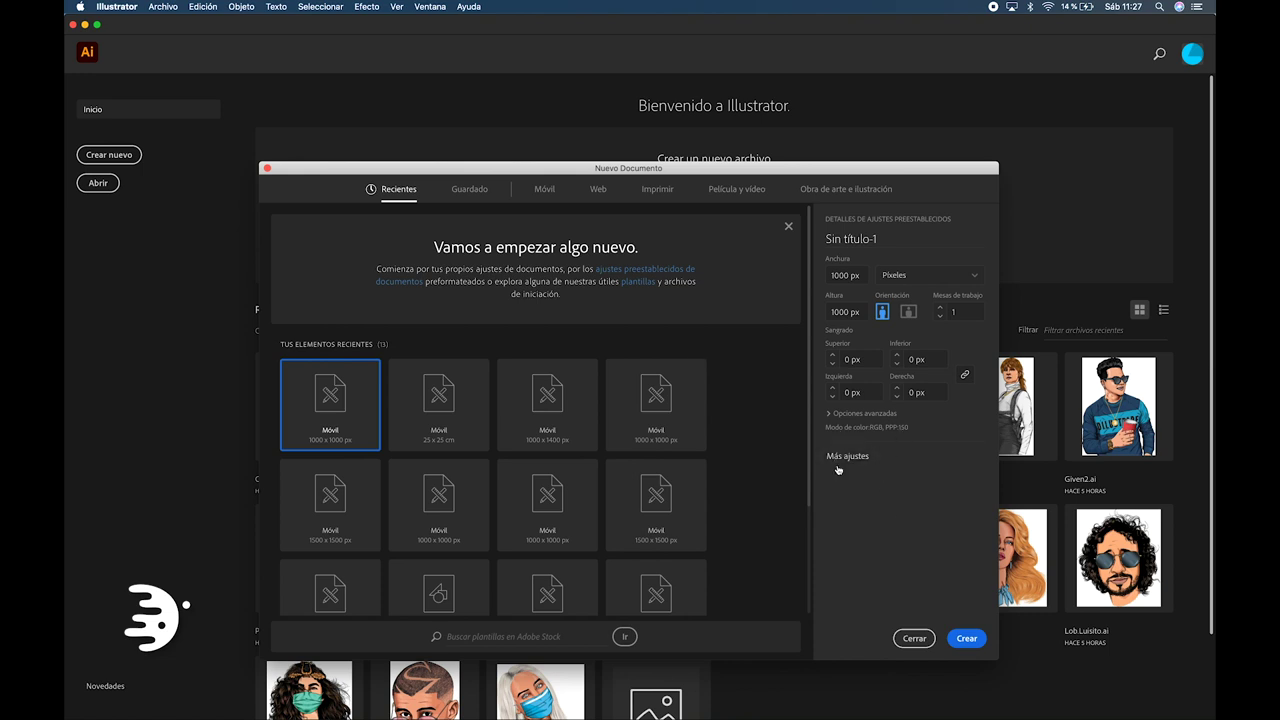
Create a 1000 × 1000 px document and place Will.jpg from the Descargas folder in it, scaled to the artboard's full height.
click(967, 640)
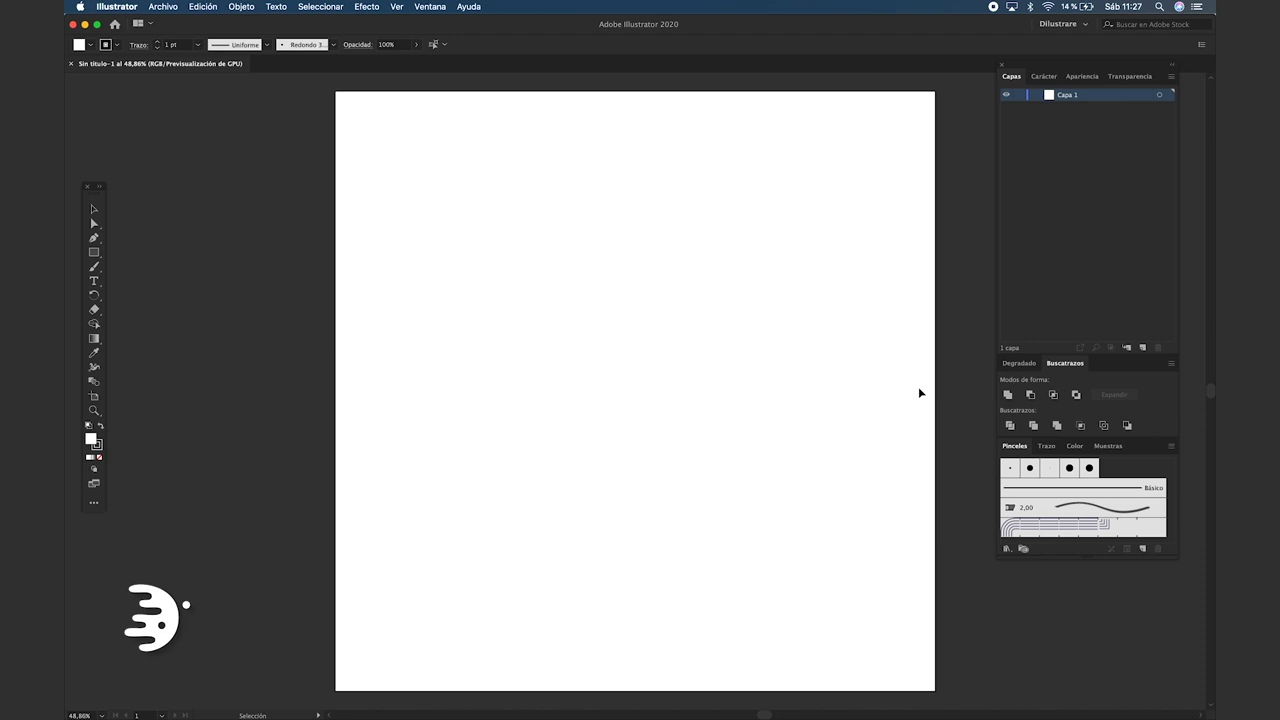
key(super+Tab)
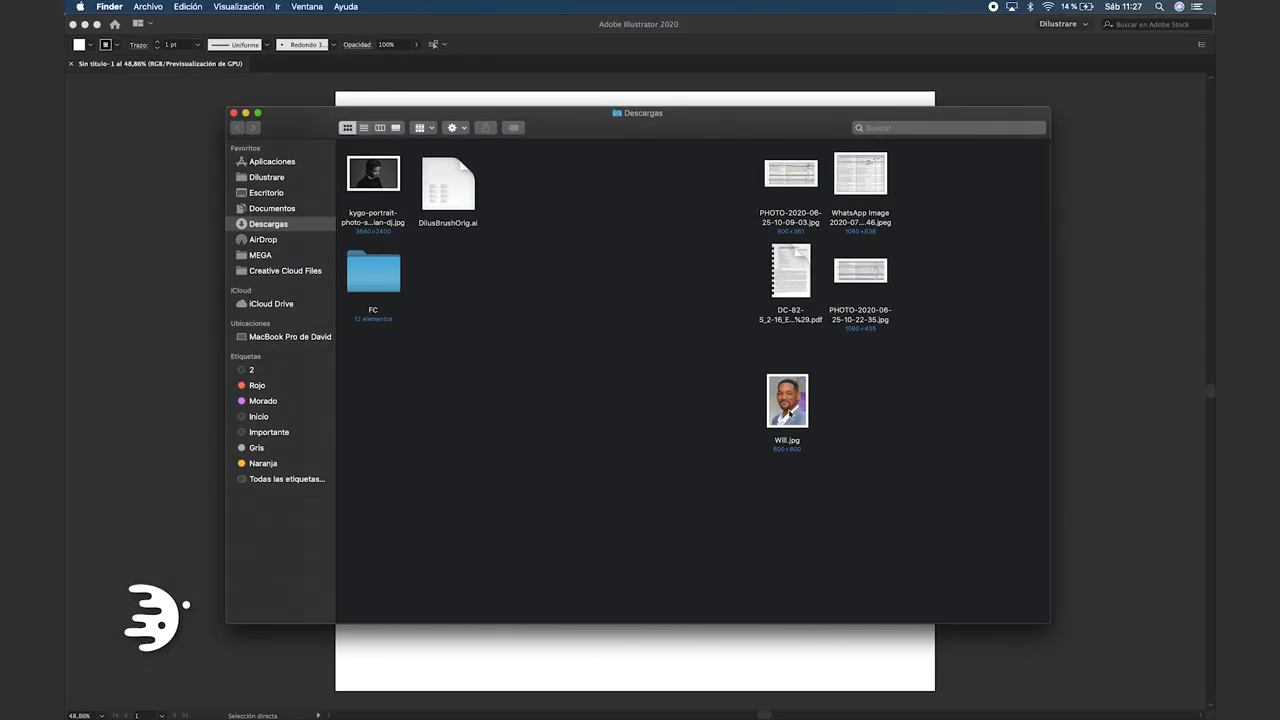
drag(790, 412, 679, 389)
key(super+Tab)
click(572, 46)
drag(814, 151, 873, 97)
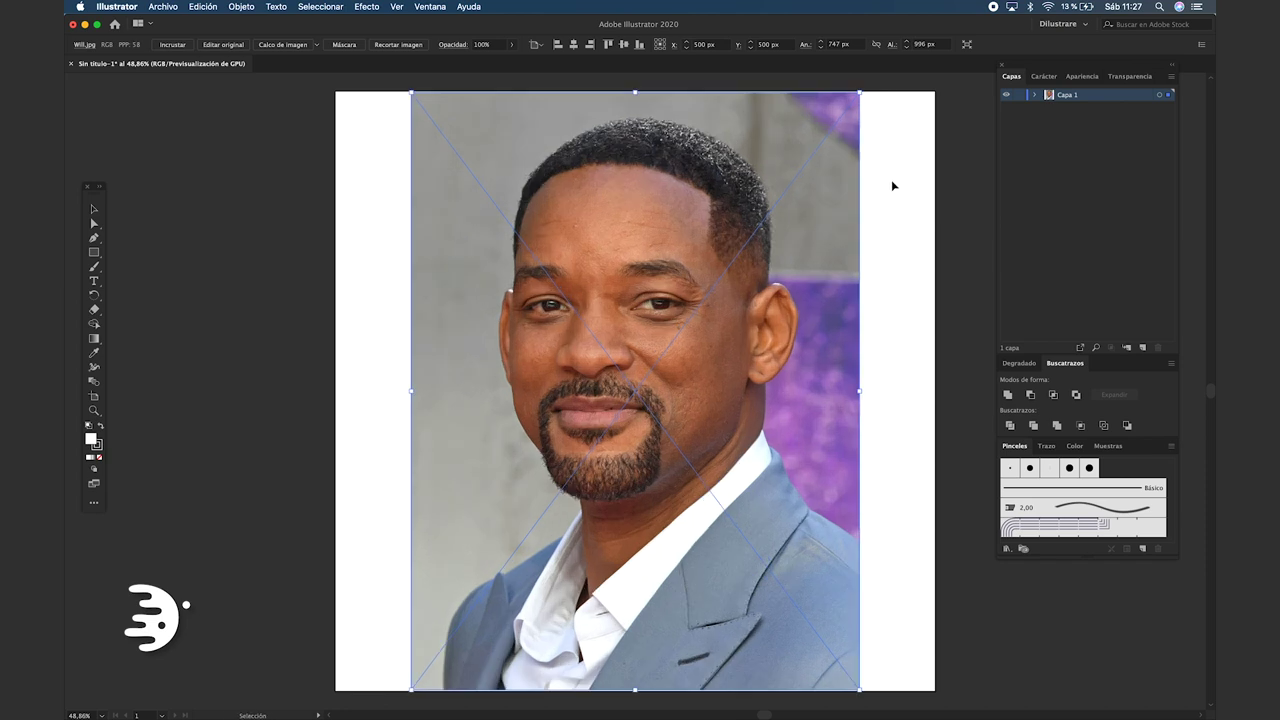
click(893, 185)
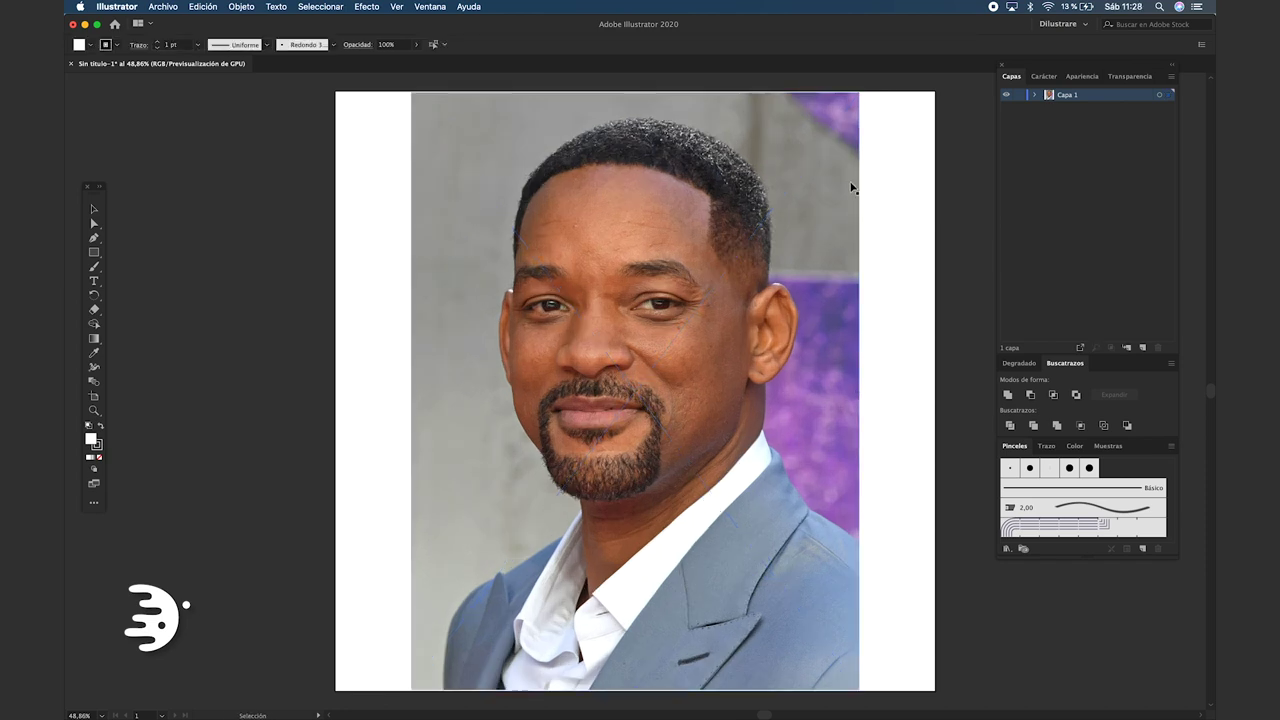
Turn off snapping to pixels (Ajustar al píxel) for the document.
click(397, 8)
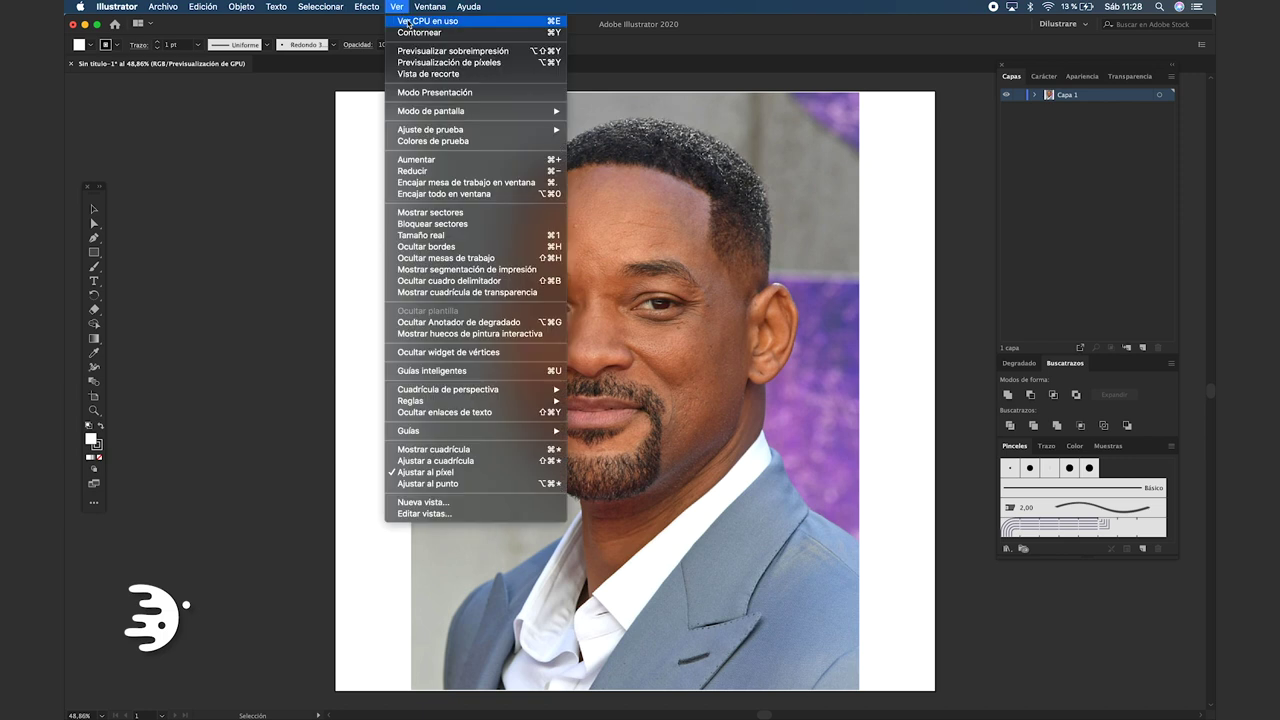
click(424, 477)
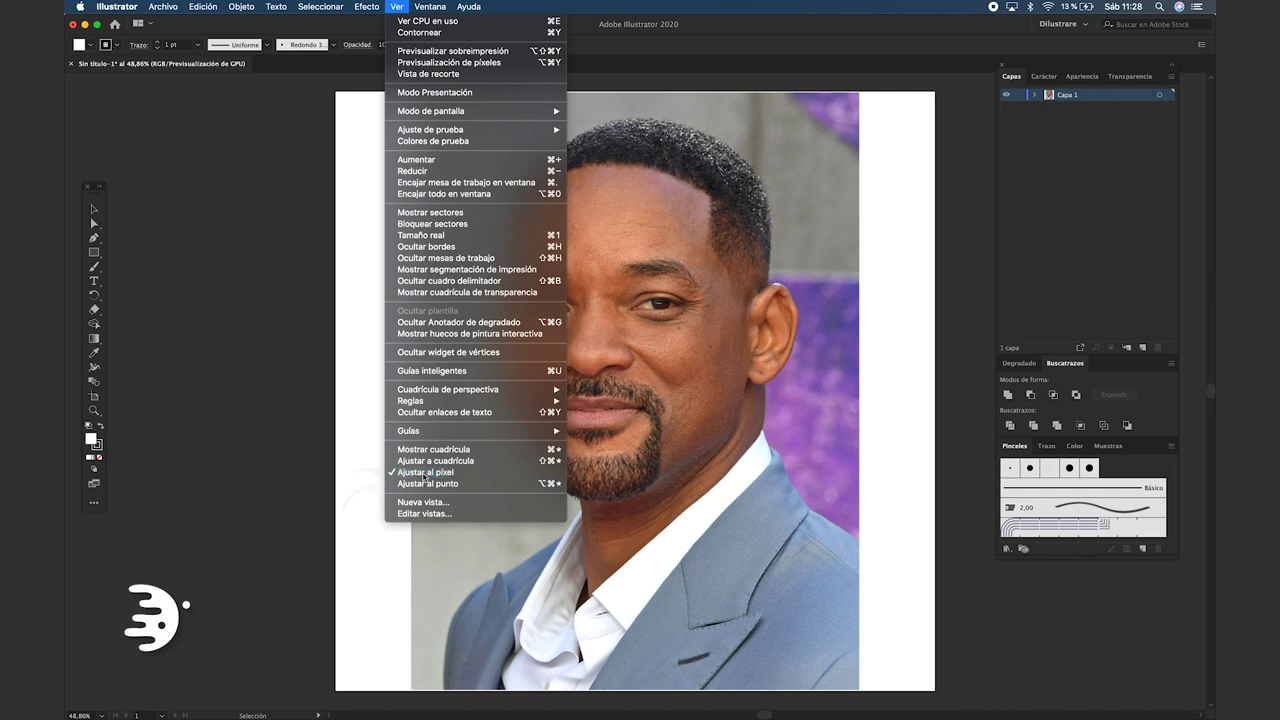
Enlarge the layer thumbnails by choosing a bigger custom row size in the Layers panel options.
click(1169, 74)
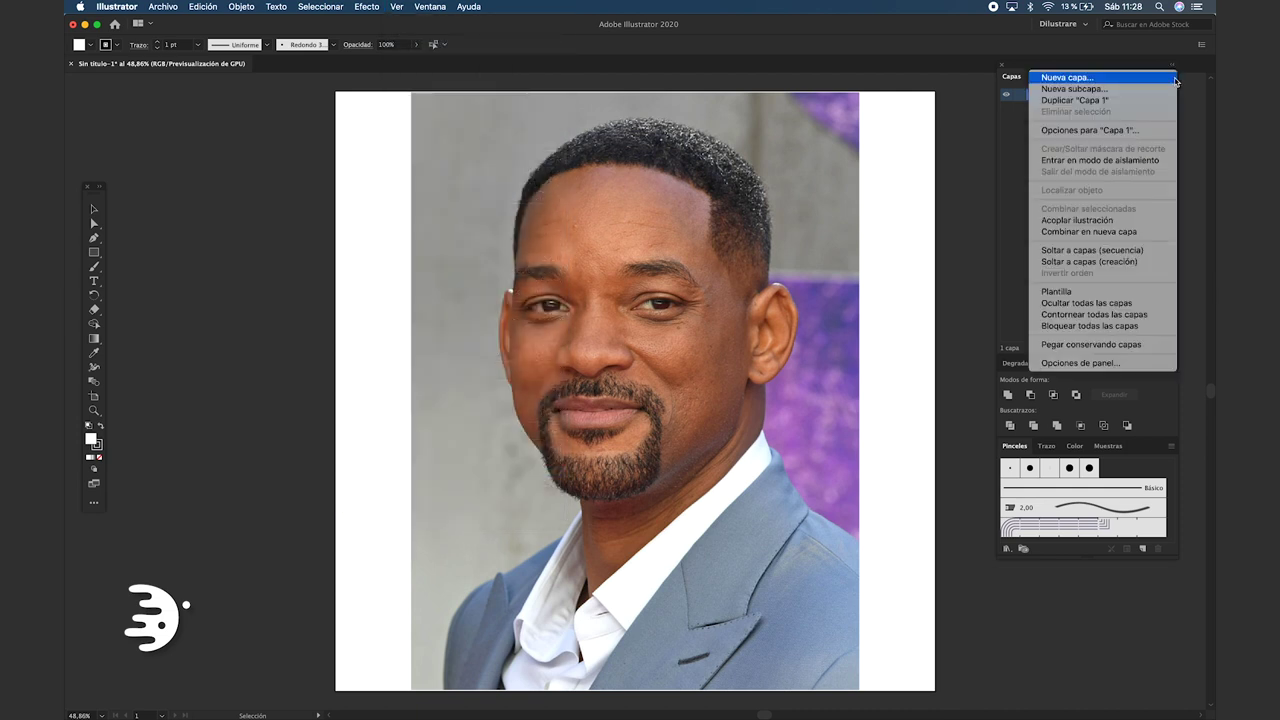
click(1062, 361)
click(563, 319)
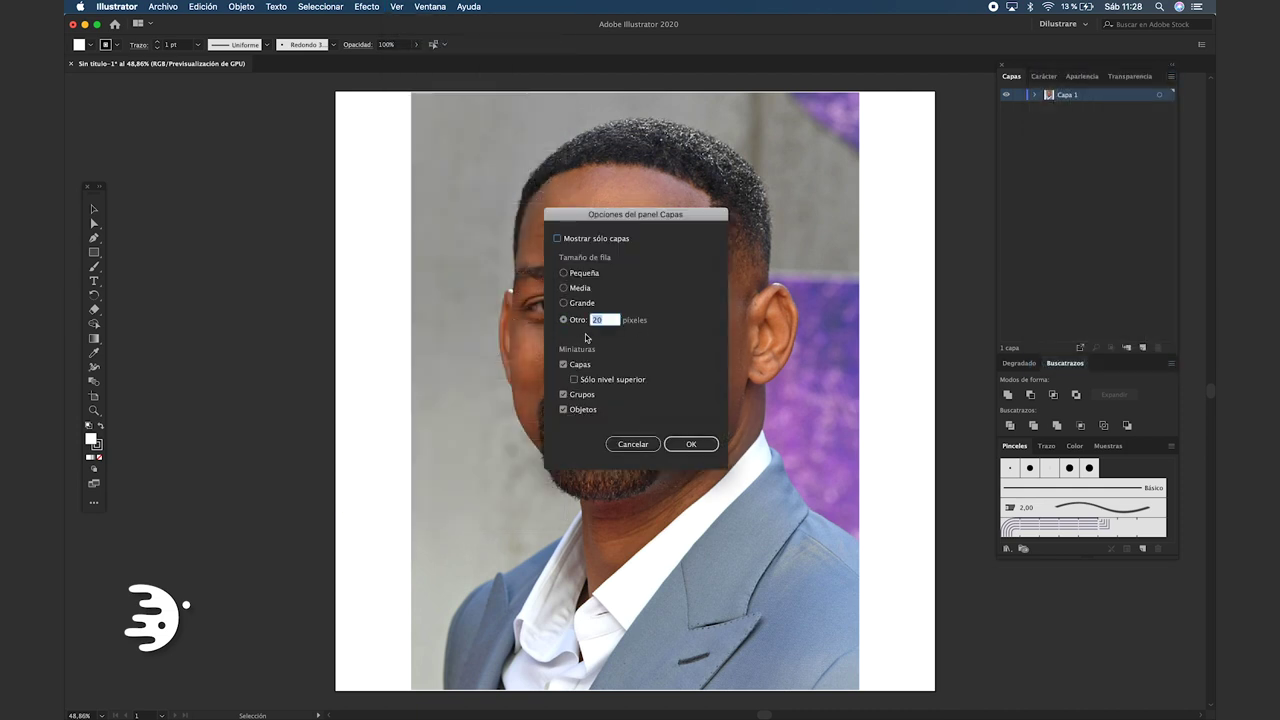
key(Return)
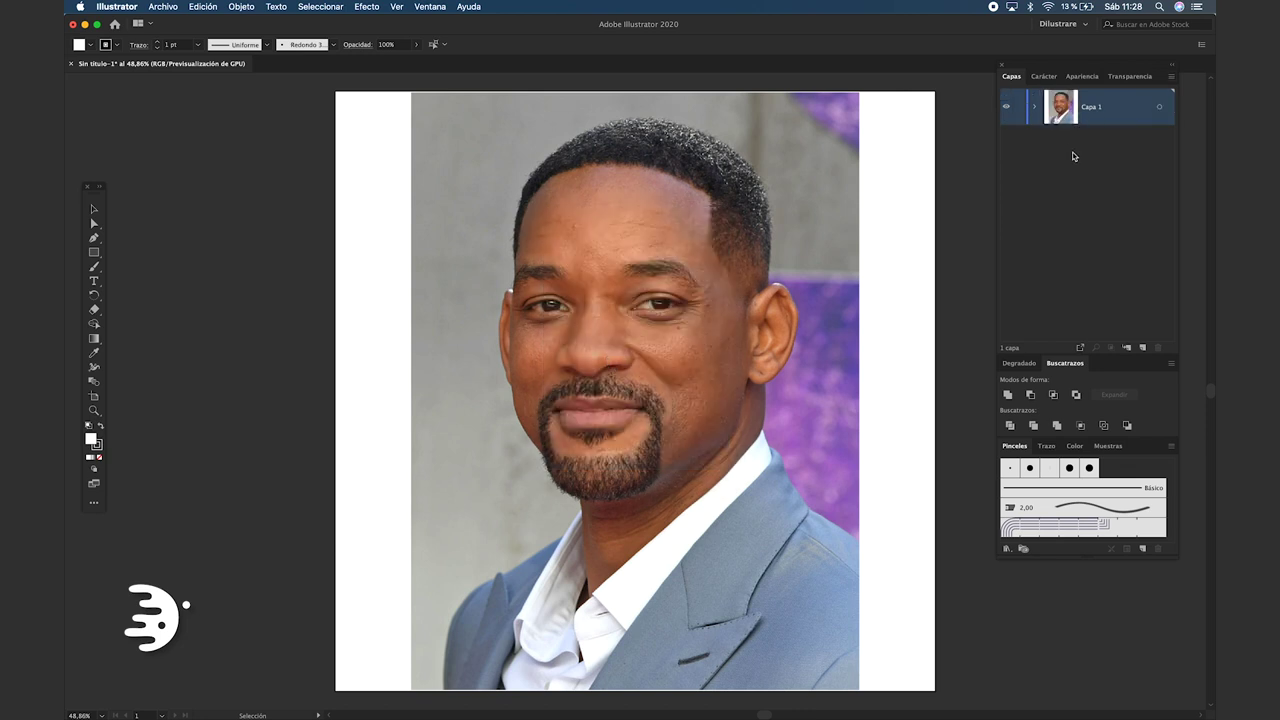
Rename the photo's layer as Base.
double_click(1092, 112)
text(Base)
key(Return)
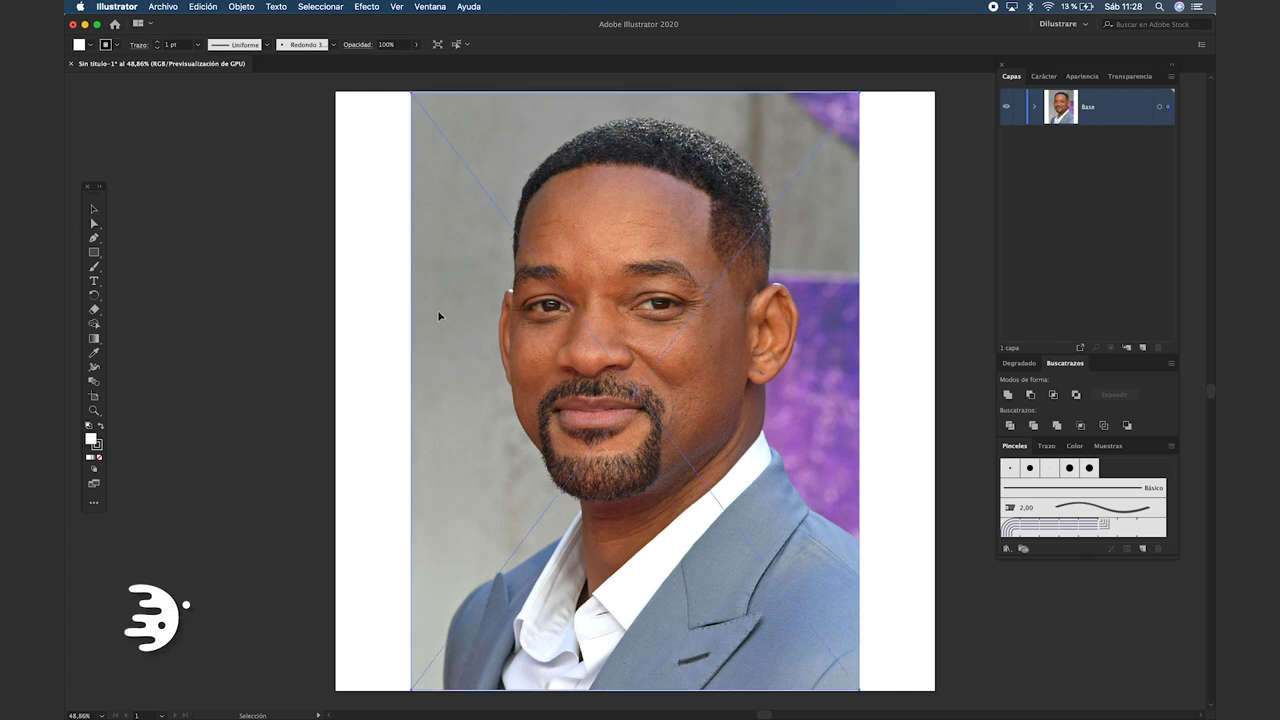
Lower the photo's opacity to 70% and lock the Base layer.
click(452, 288)
click(511, 45)
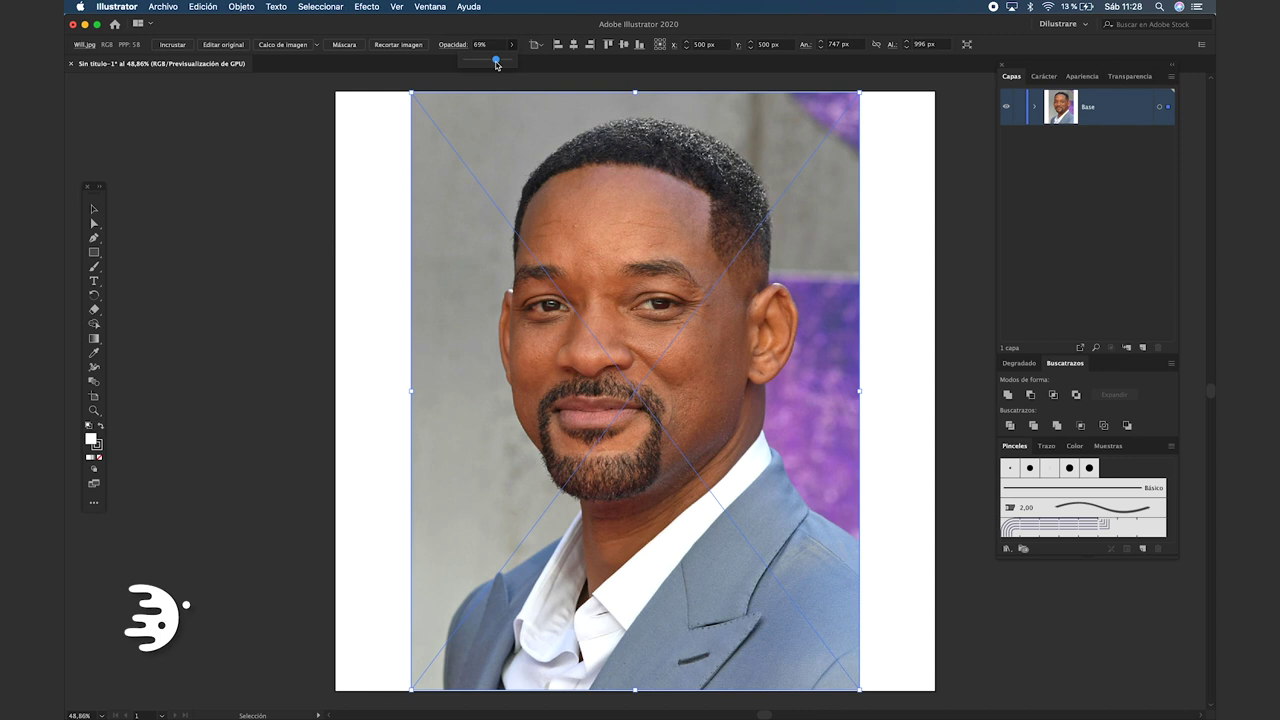
drag(497, 64, 496, 66)
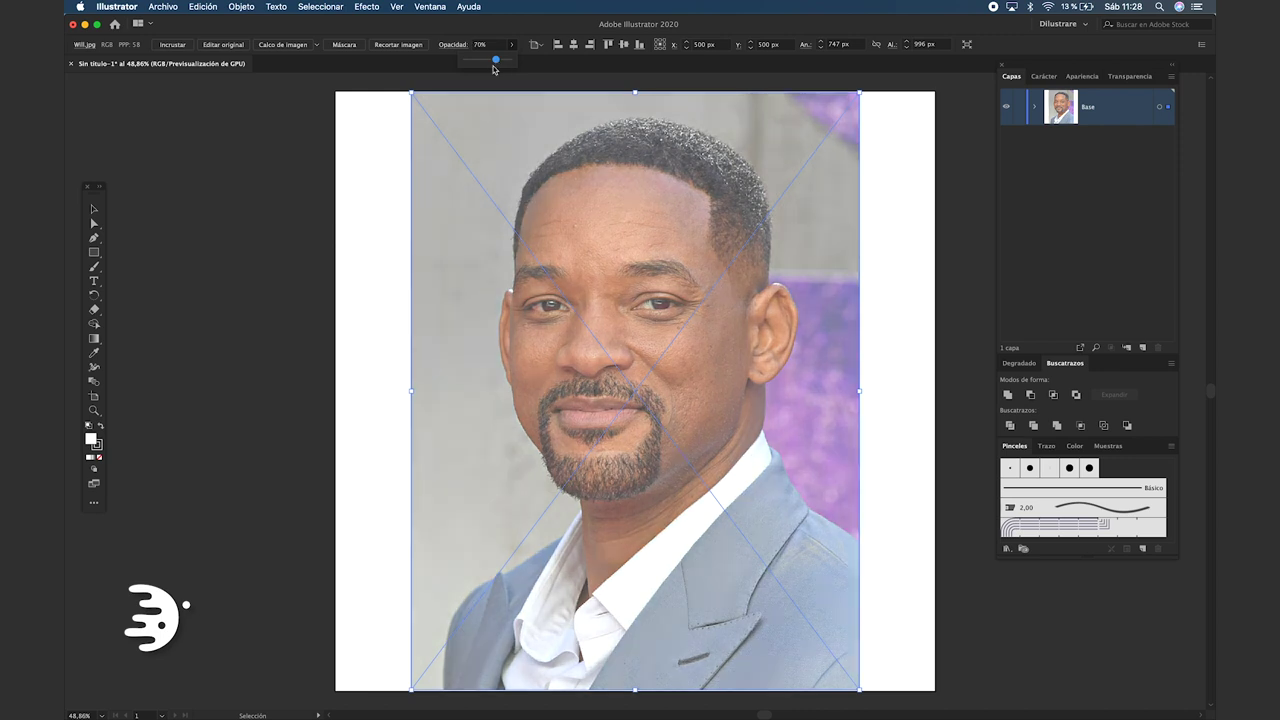
click(352, 466)
click(1020, 108)
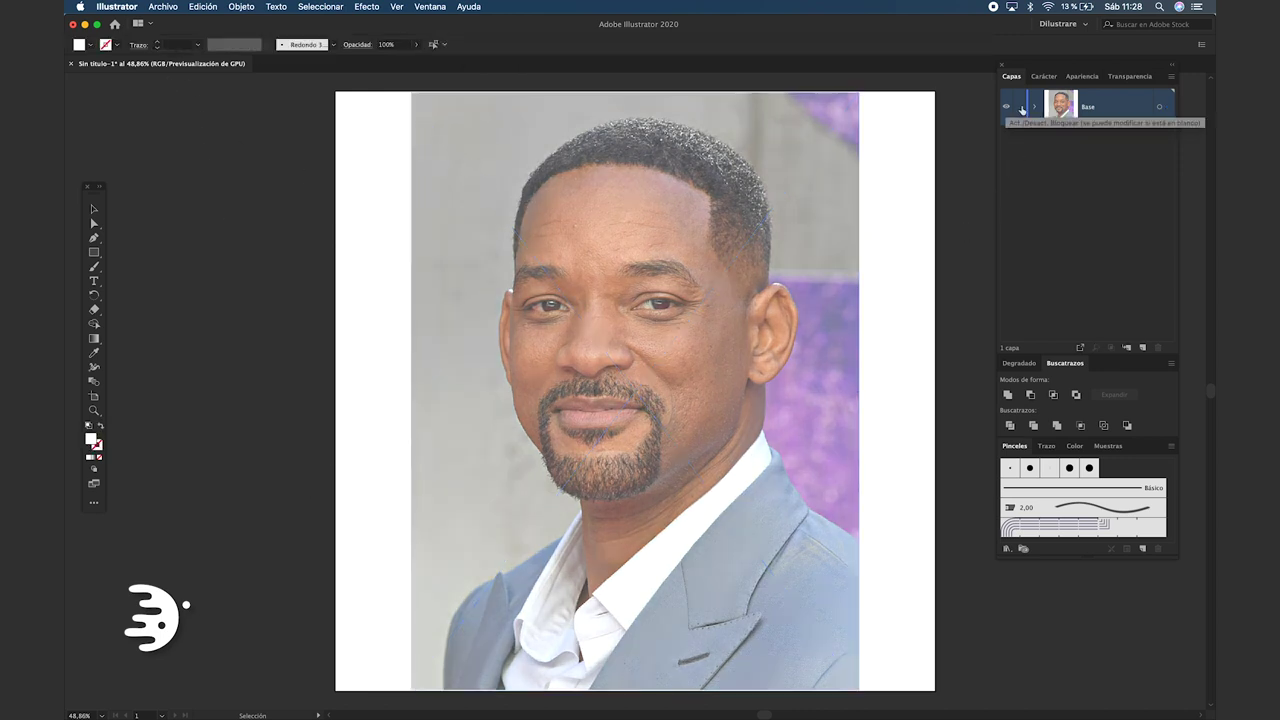
Add a new layer above Base and name it Outline.
click(1143, 348)
double_click(1092, 108)
text(C)
key(Return)
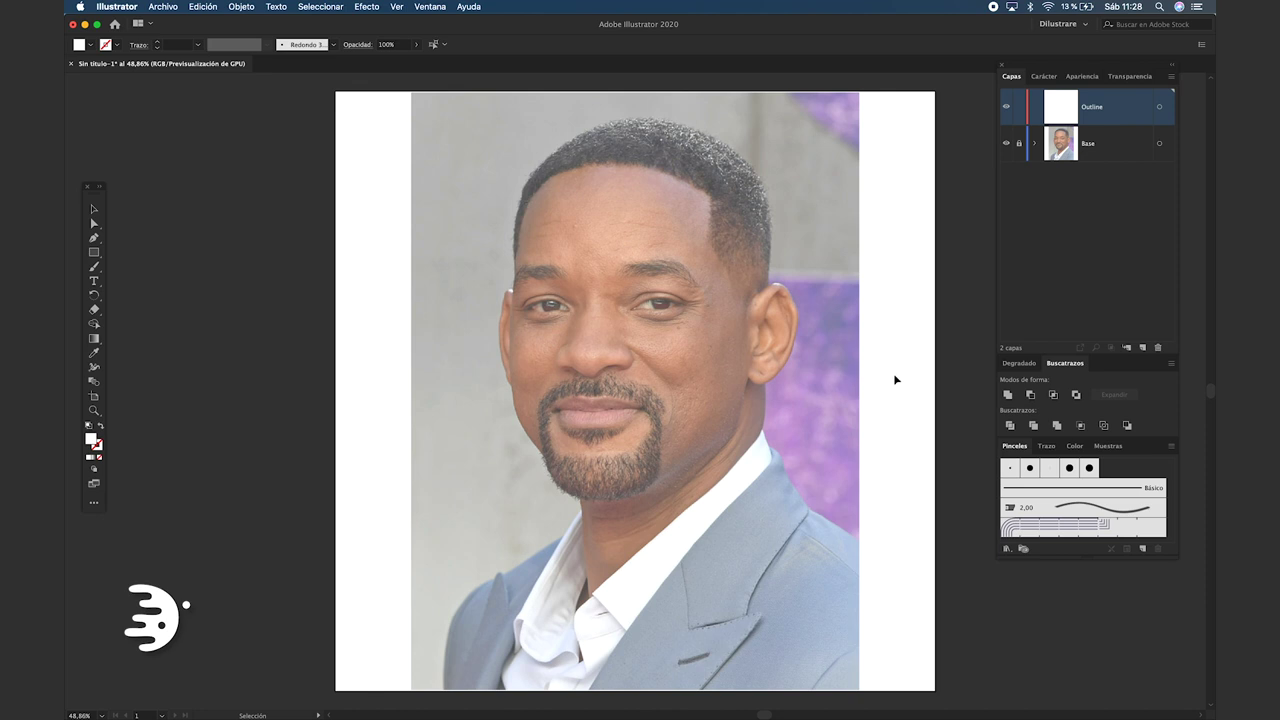
Set up the Paintbrush tool with the small round brush, no fill and a black stroke.
click(95, 268)
click(334, 45)
click(228, 74)
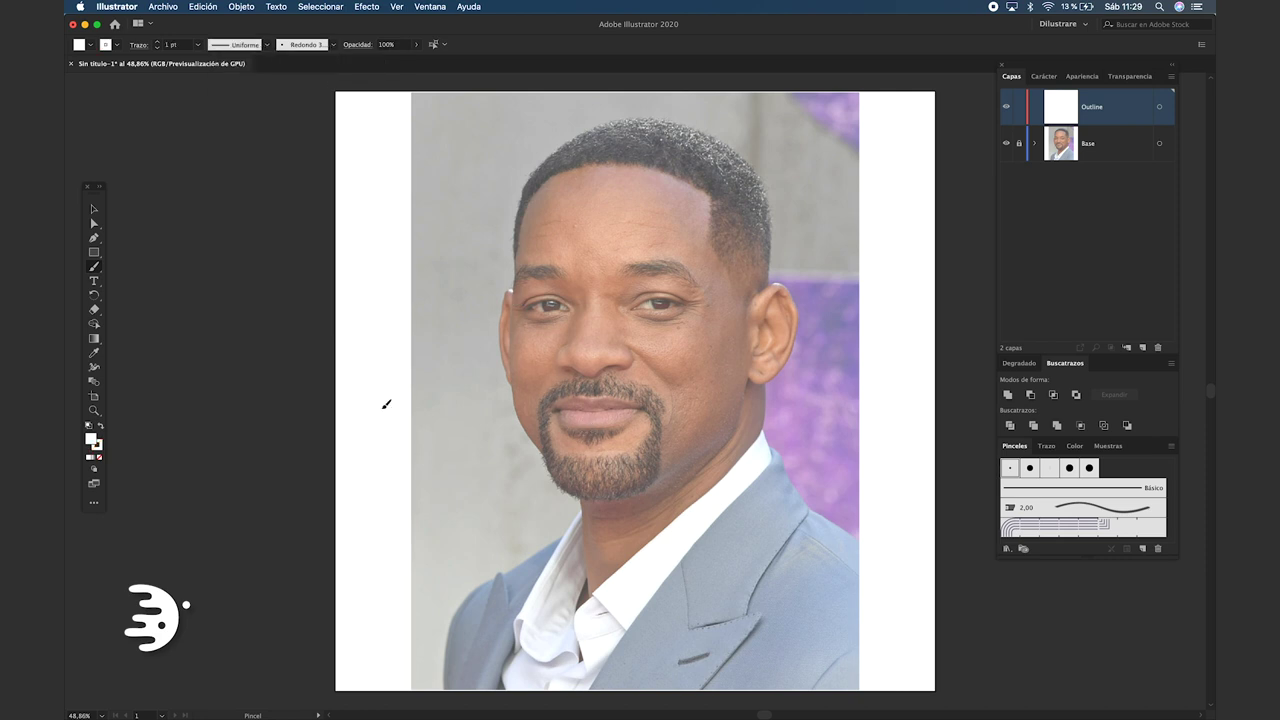
click(117, 44)
click(72, 65)
click(117, 44)
click(98, 66)
drag(434, 386, 442, 287)
mouse_move(459, 368)
mouse_down()
mouse_move(476, 407)
mouse_move(472, 488)
mouse_up()
drag(456, 310, 449, 497)
key(ctrl+z)
key(ctrl+z)
key(ctrl+z)
key(ctrl+z)
Set the Paintbrush tool's fidelity to the midpoint between Precisión and Suavizar.
double_click(94, 268)
drag(705, 281, 346, 271)
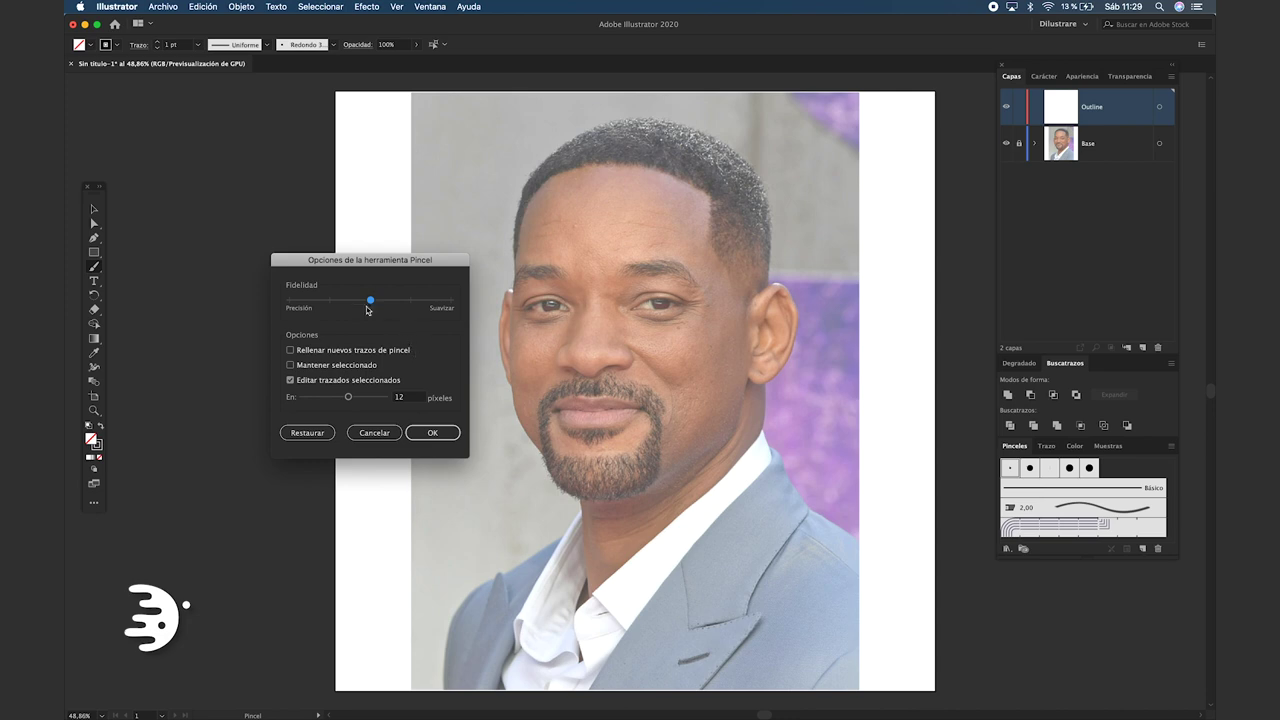
click(430, 433)
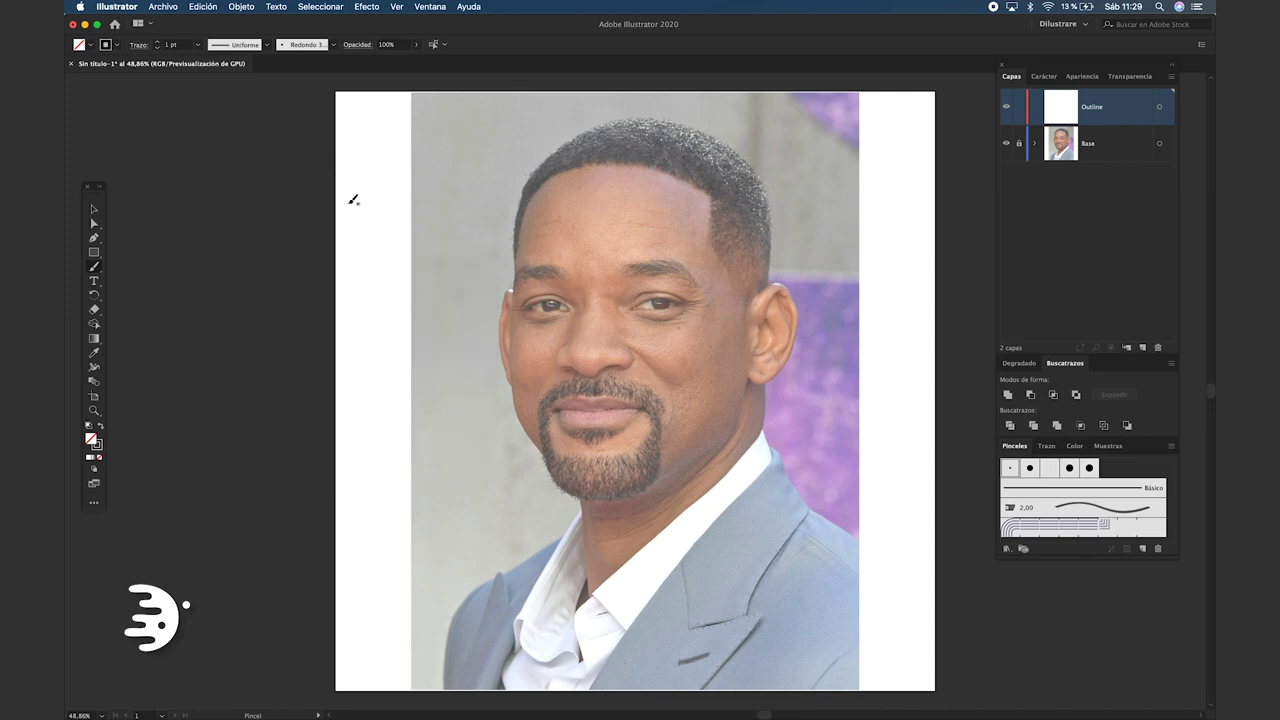
Trace the upper lid edge of the eye on the photo's left side and set the stroke weight to 0.25 pt.
scroll(587, 297, up, 10)
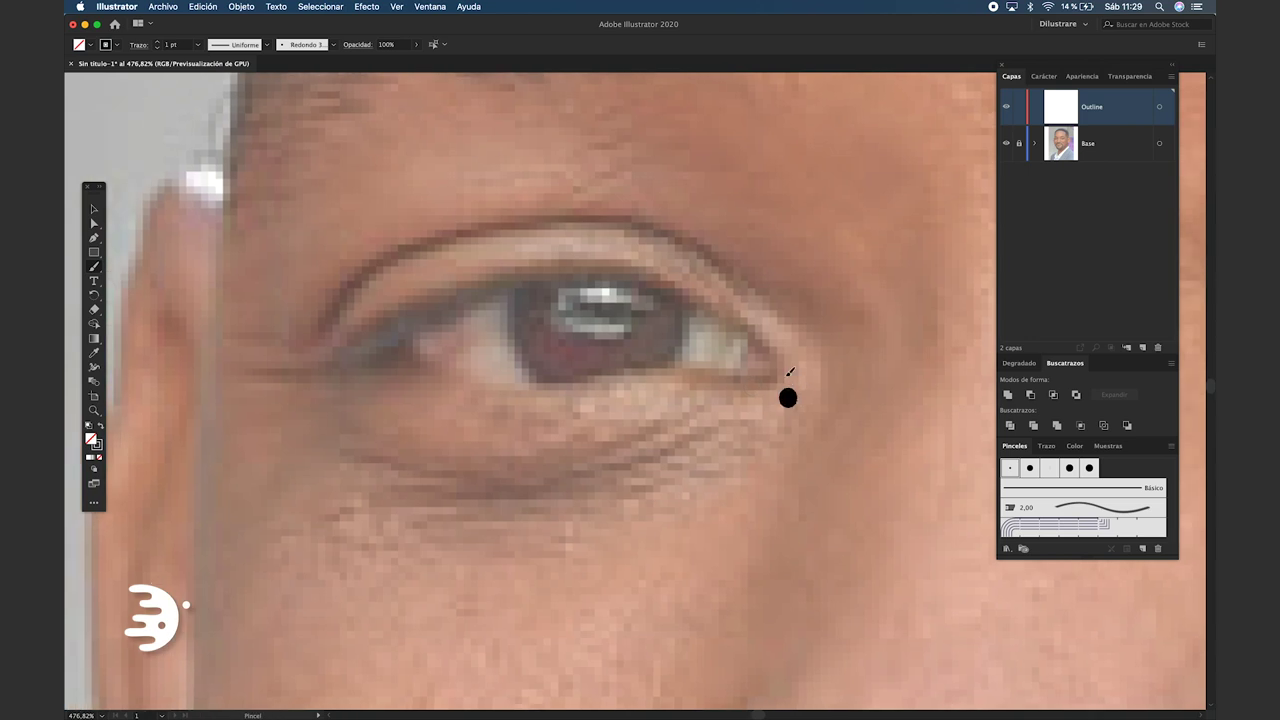
mouse_move(788, 398)
mouse_down()
mouse_move(735, 318)
mouse_move(577, 266)
mouse_move(475, 283)
mouse_move(296, 385)
mouse_up()
key(v)
click(157, 47)
click(157, 47)
click(157, 47)
click(414, 432)
Smooth the upper lid line by removing surplus anchor points and adjusting the remaining ones.
key(a)
click(520, 263)
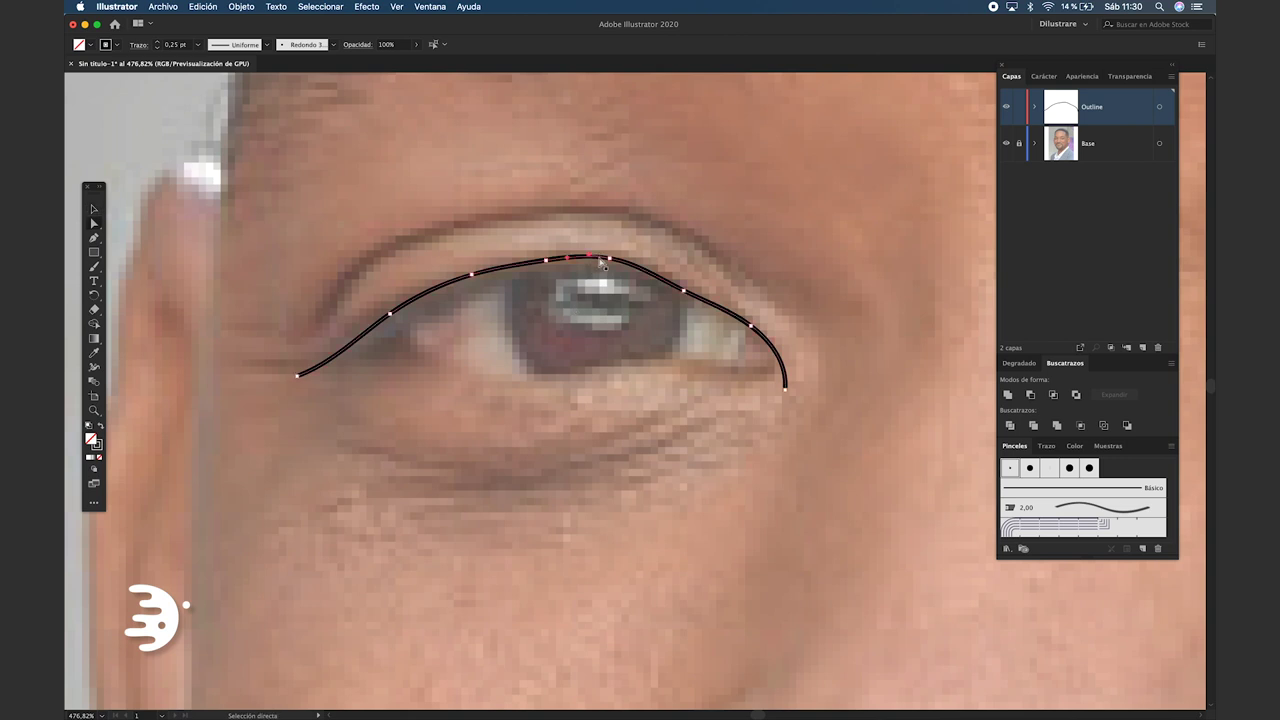
key(minus)
scroll(587, 292, down, 1)
click(311, 368)
key(a)
click(758, 497)
scroll(770, 470, left, 2)
click(815, 355)
click(791, 429)
Draw the lower lid line of the same eye from the inner corner to the upper lid line and refine its anchor points.
key(b)
scroll(830, 320, left, 2)
scroll(830, 320, down, 1)
mouse_move(826, 349)
mouse_down()
mouse_move(724, 333)
mouse_move(616, 347)
mouse_move(519, 337)
mouse_move(458, 286)
mouse_up()
key(a)
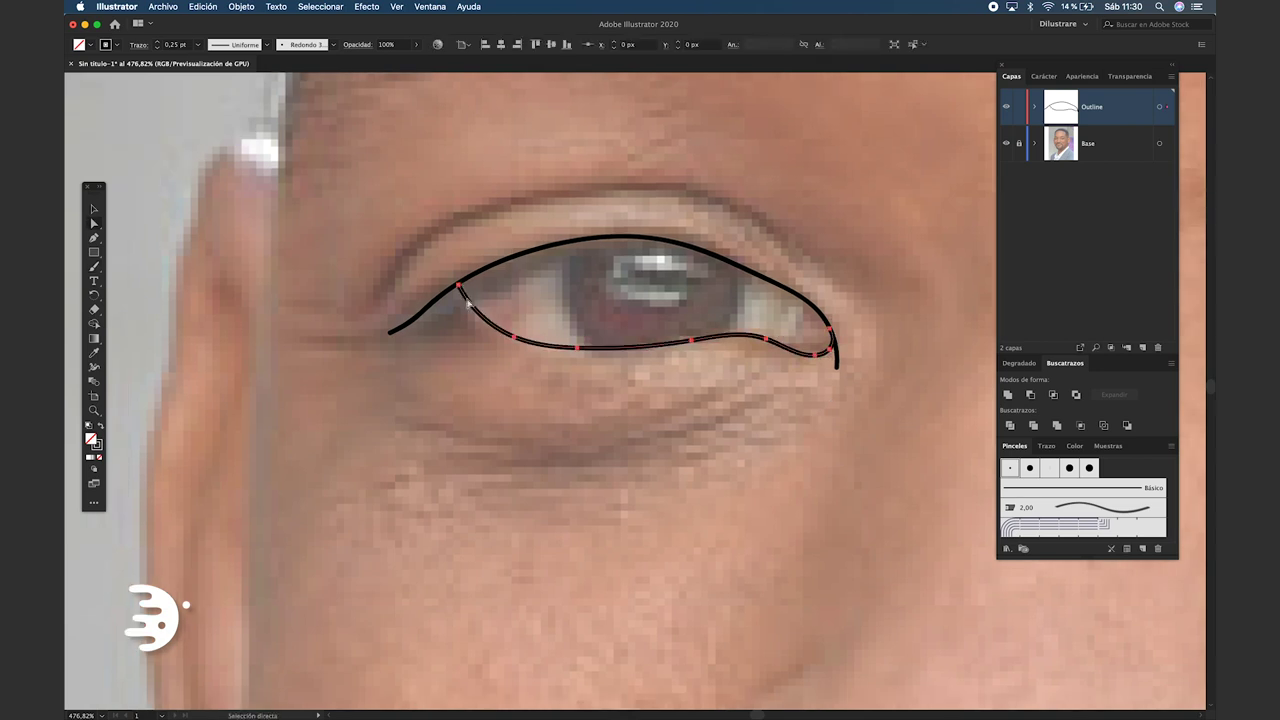
scroll(467, 304, up, 2)
click(454, 288)
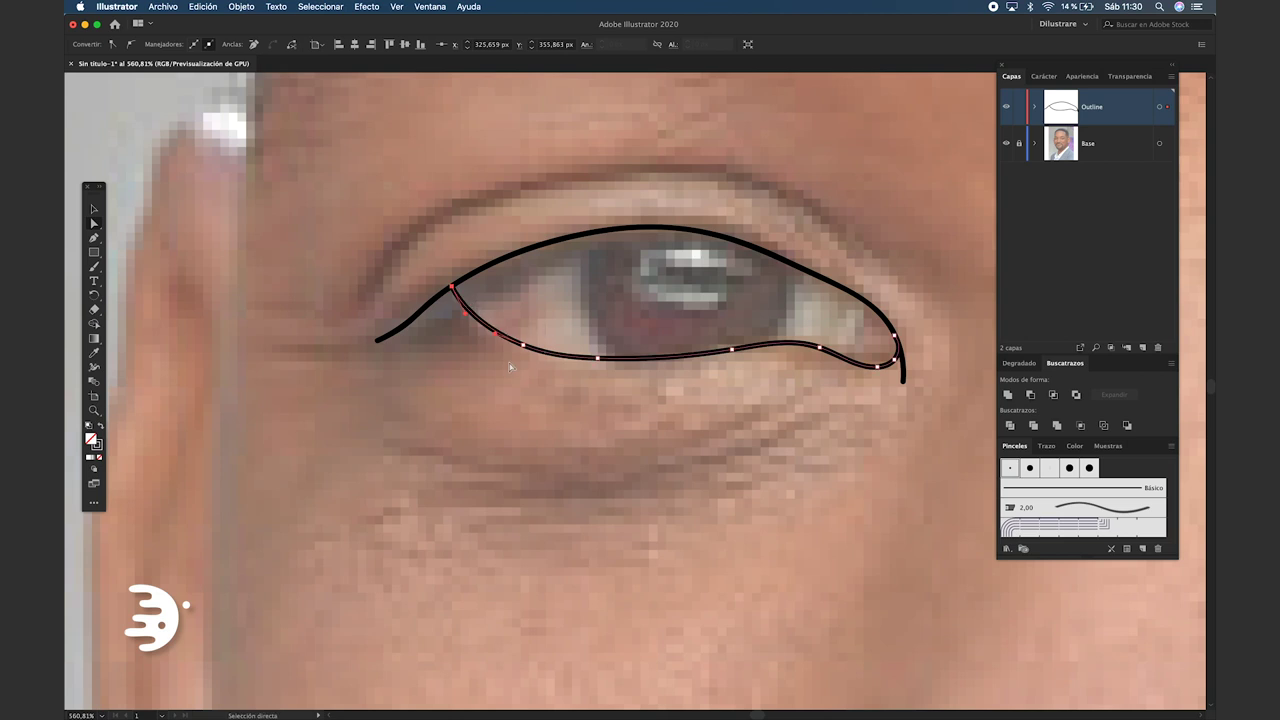
click(766, 388)
scroll(776, 417, right, 2)
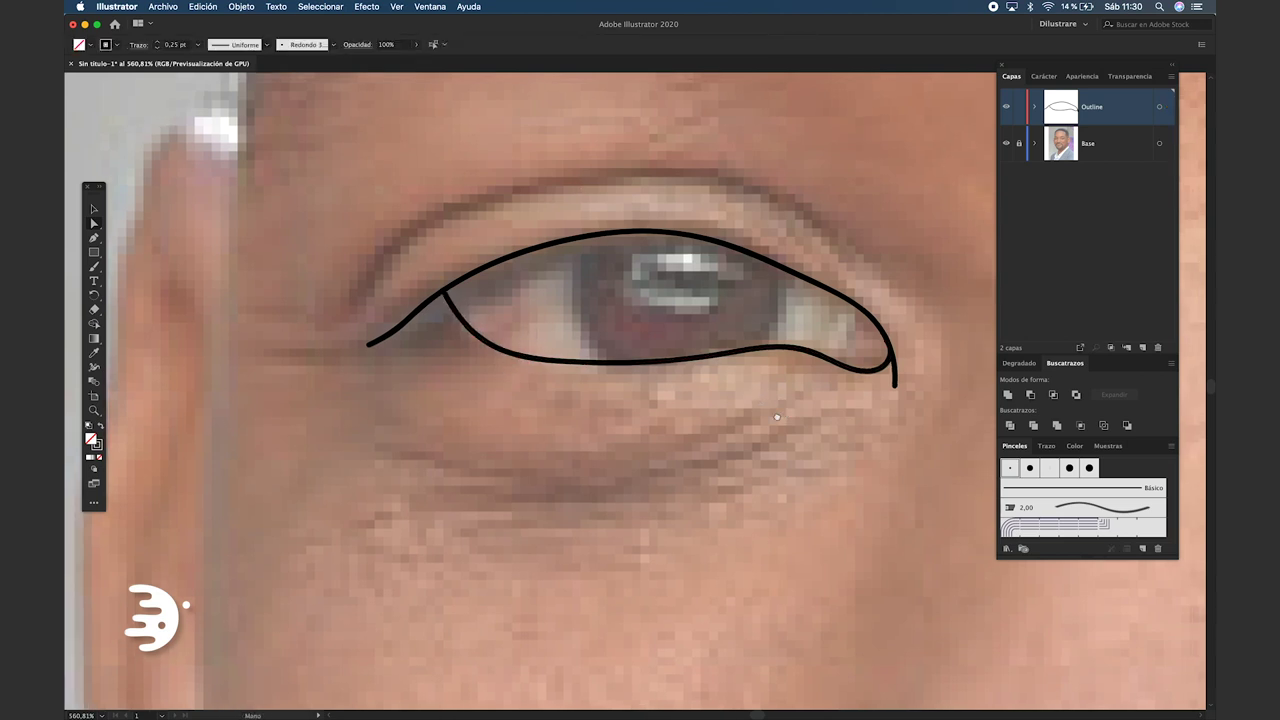
drag(776, 417, 756, 426)
Adjust the upper lid line's anchor points near the eye's inner corner.
click(766, 296)
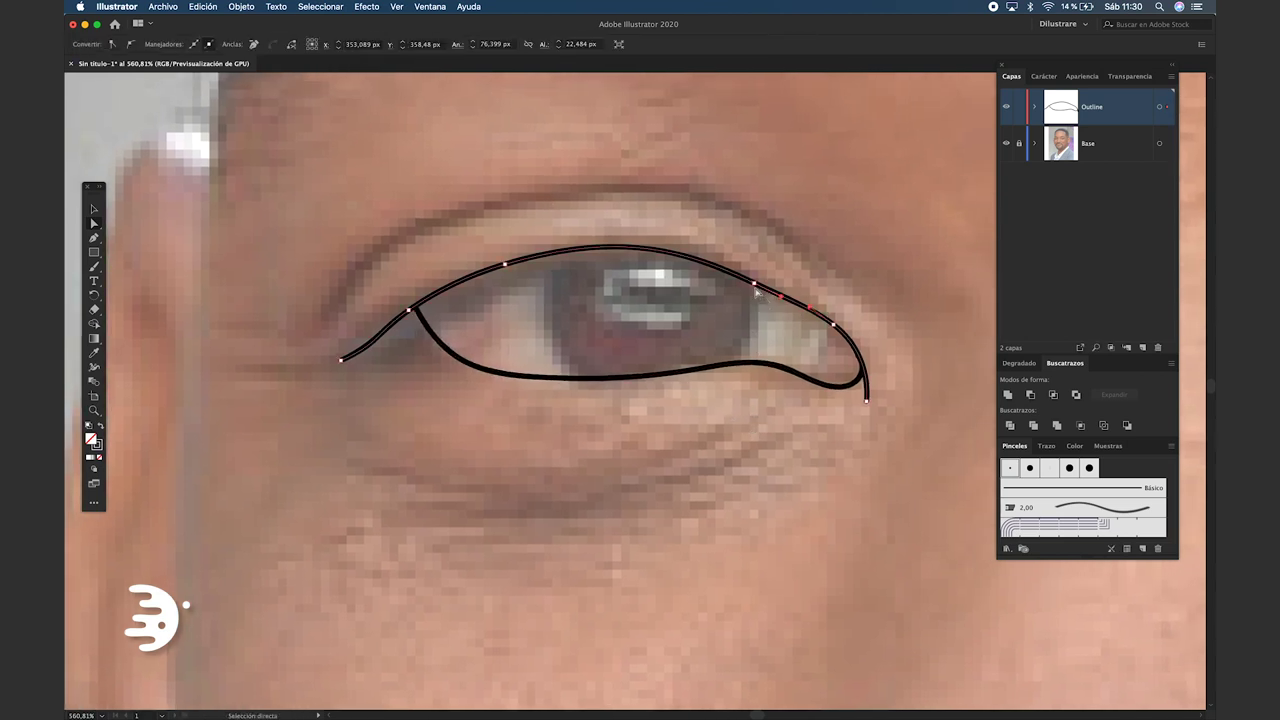
click(758, 290)
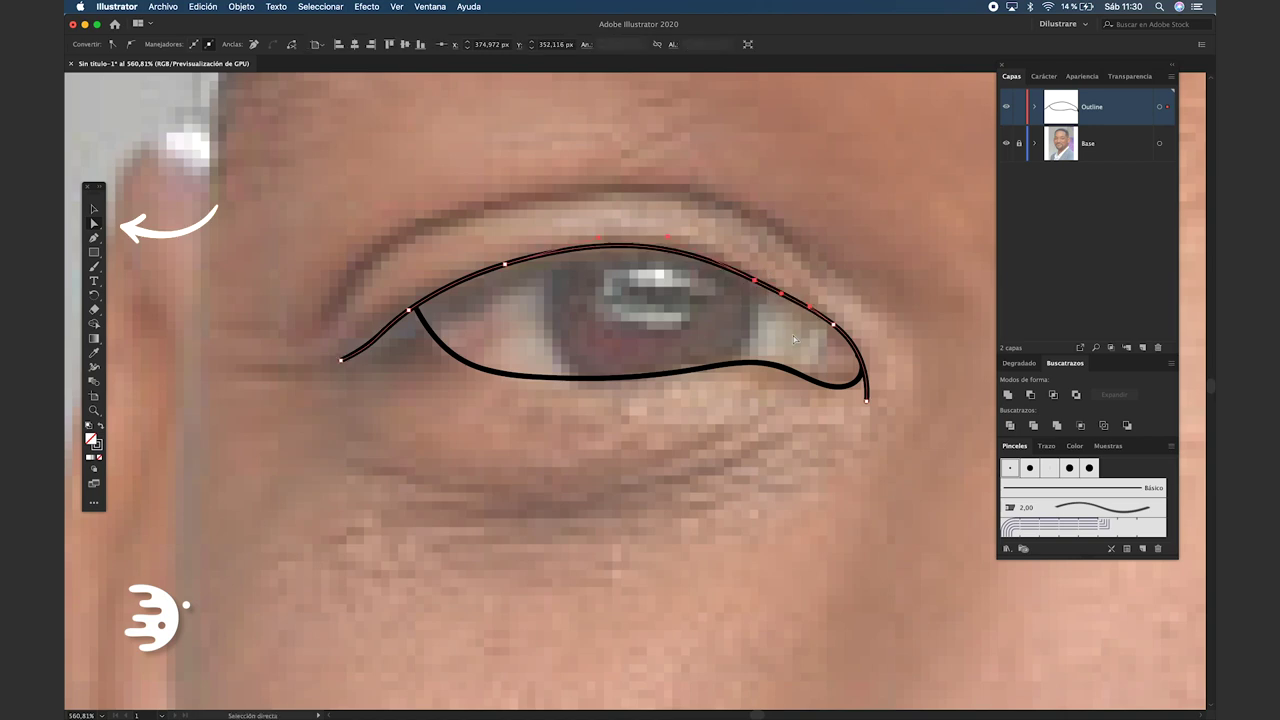
click(781, 386)
scroll(856, 382, up, 5)
click(851, 340)
drag(851, 340, 847, 339)
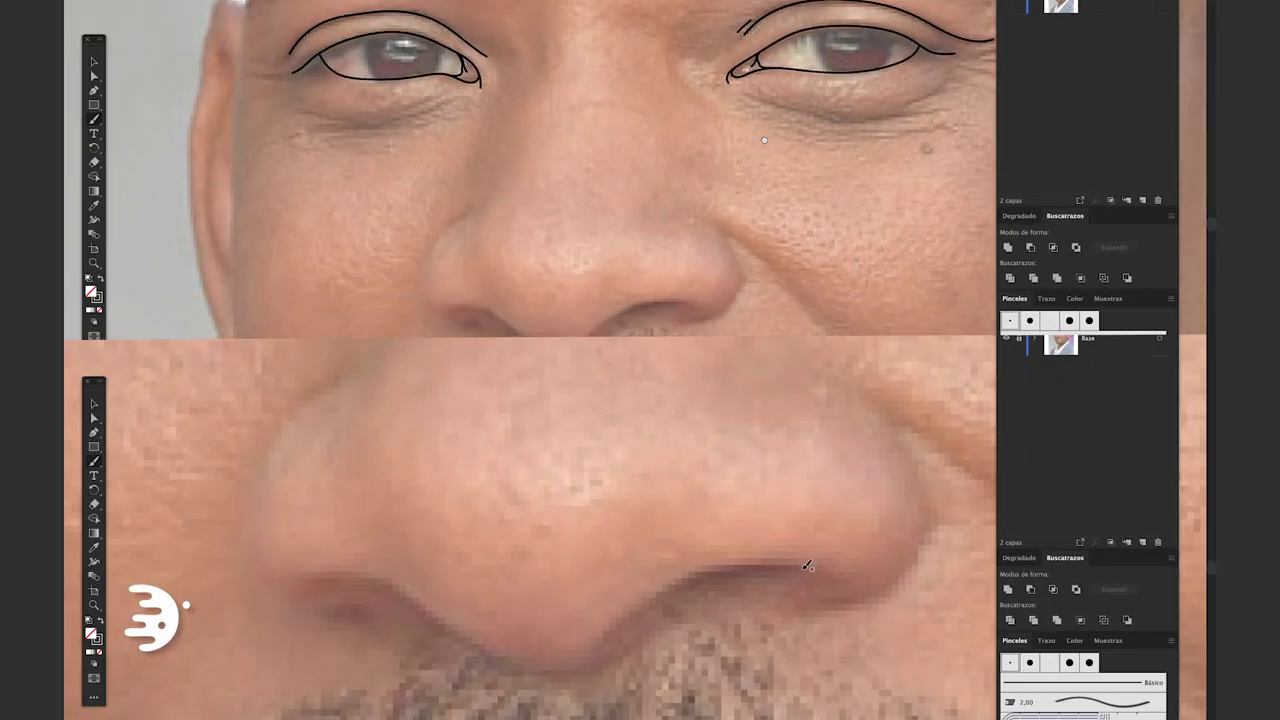
Trace the nose with separate curved strokes for the nostril edges, the tip and both outer wings.
mouse_move(775, 582)
mouse_down()
mouse_move(680, 590)
mouse_move(573, 648)
mouse_up()
mouse_move(718, 615)
mouse_down()
mouse_move(774, 622)
mouse_move(862, 599)
mouse_move(909, 548)
mouse_move(888, 450)
mouse_move(836, 400)
mouse_up()
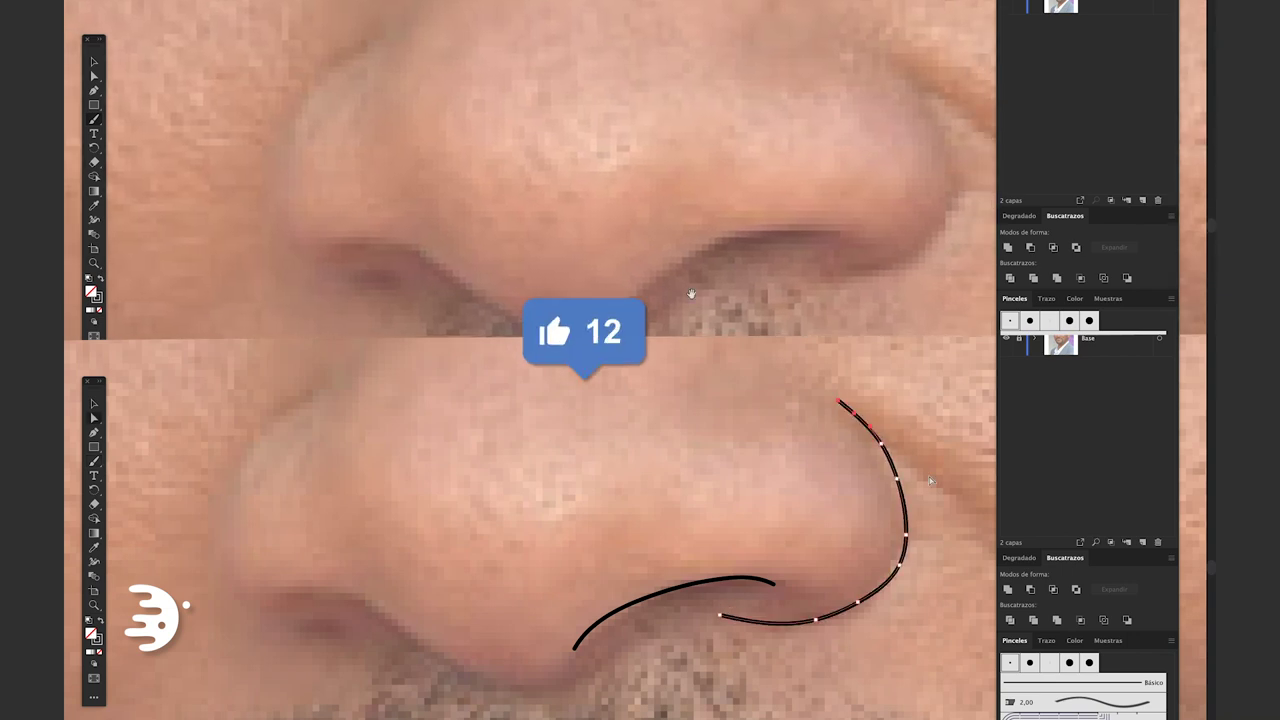
key(q)
drag(872, 545, 776, 388)
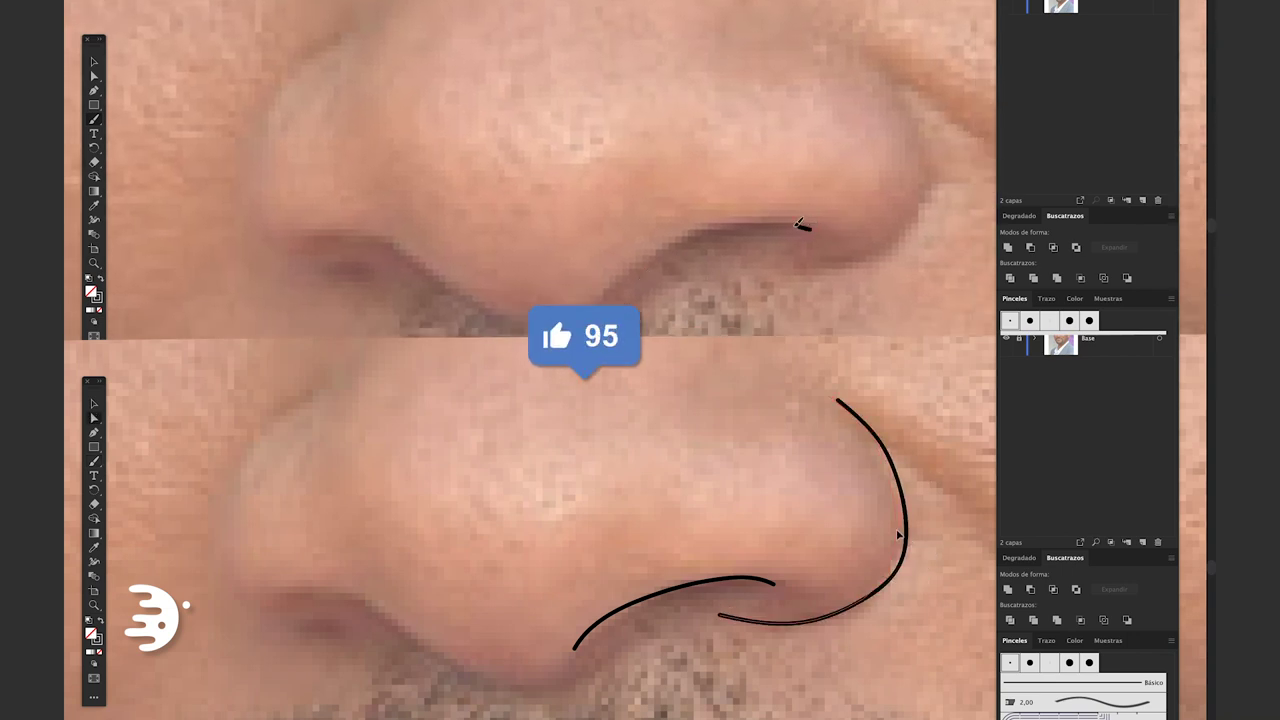
mouse_move(575, 673)
mouse_down()
mouse_move(485, 674)
mouse_move(339, 594)
mouse_move(292, 593)
mouse_move(301, 646)
mouse_move(257, 597)
mouse_move(267, 504)
mouse_move(315, 444)
mouse_move(398, 387)
mouse_up()
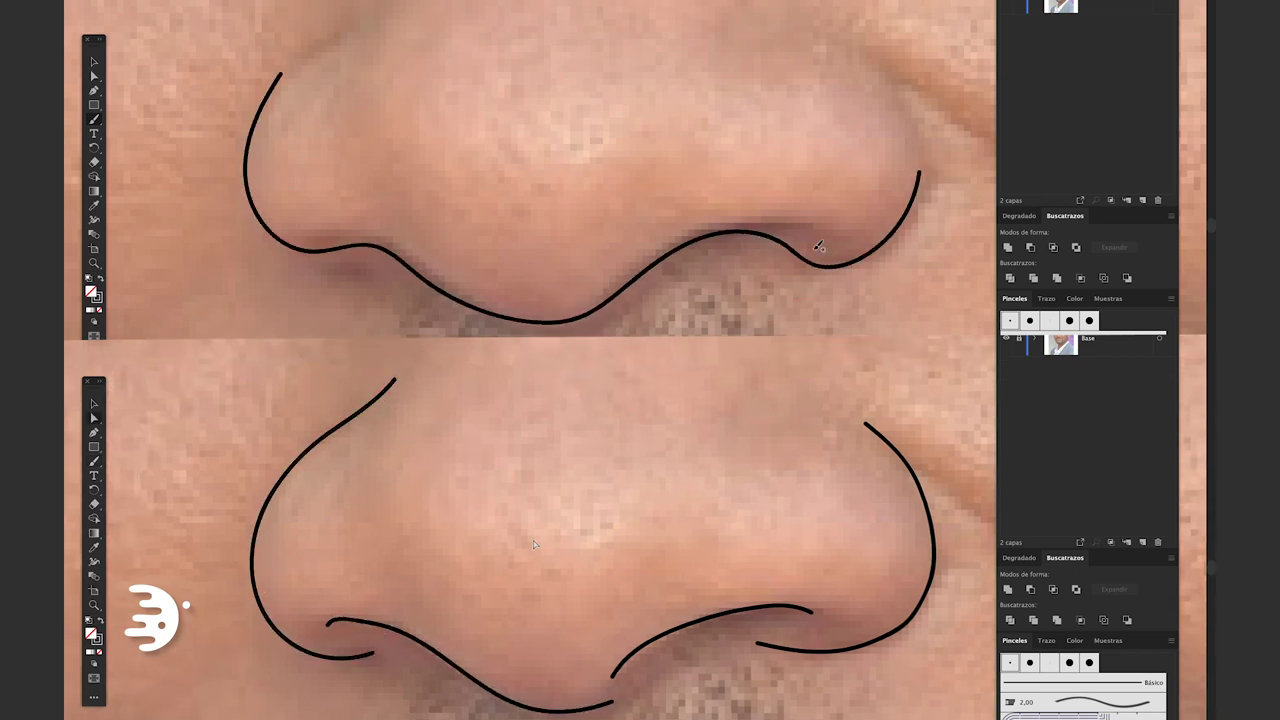
key(ctrl+z)
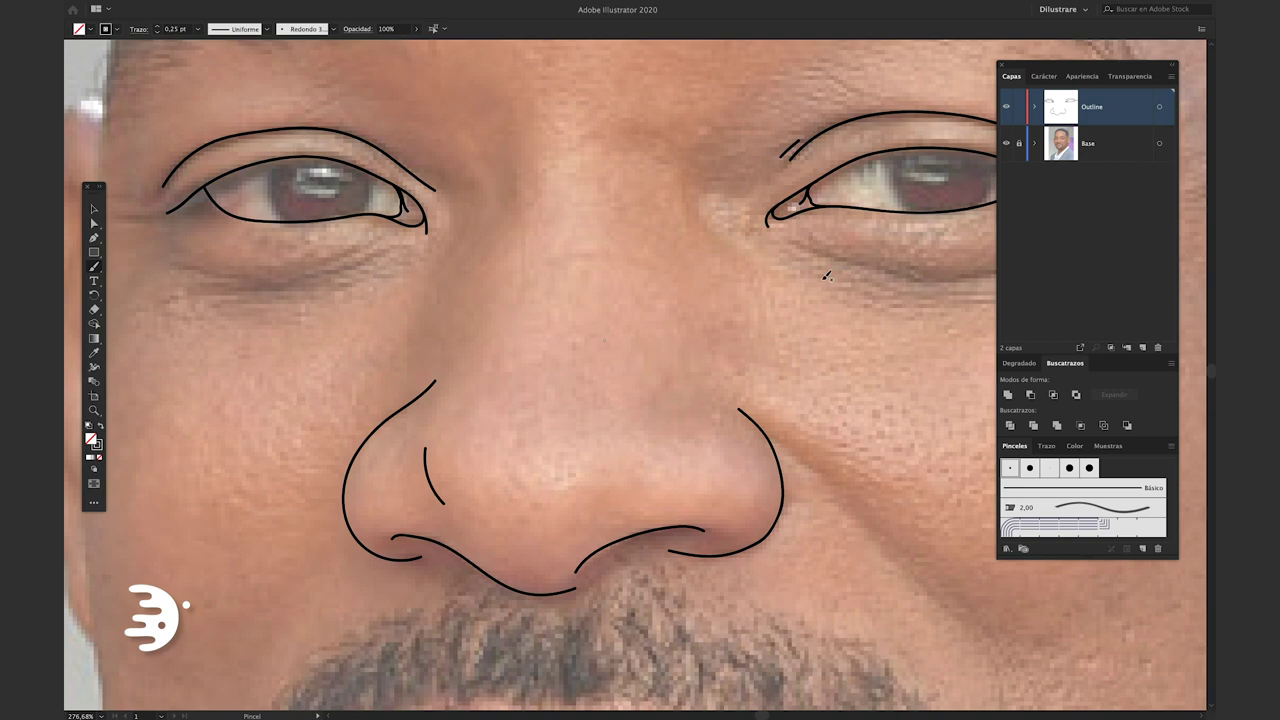
Draw a long curved crease line under each eye and check the linework with the Base layer hidden.
key(Tab)
mouse_move(457, 277)
mouse_down()
mouse_move(423, 293)
mouse_move(289, 302)
mouse_up()
mouse_move(1090, 283)
mouse_down()
mouse_move(968, 295)
mouse_move(895, 272)
mouse_up()
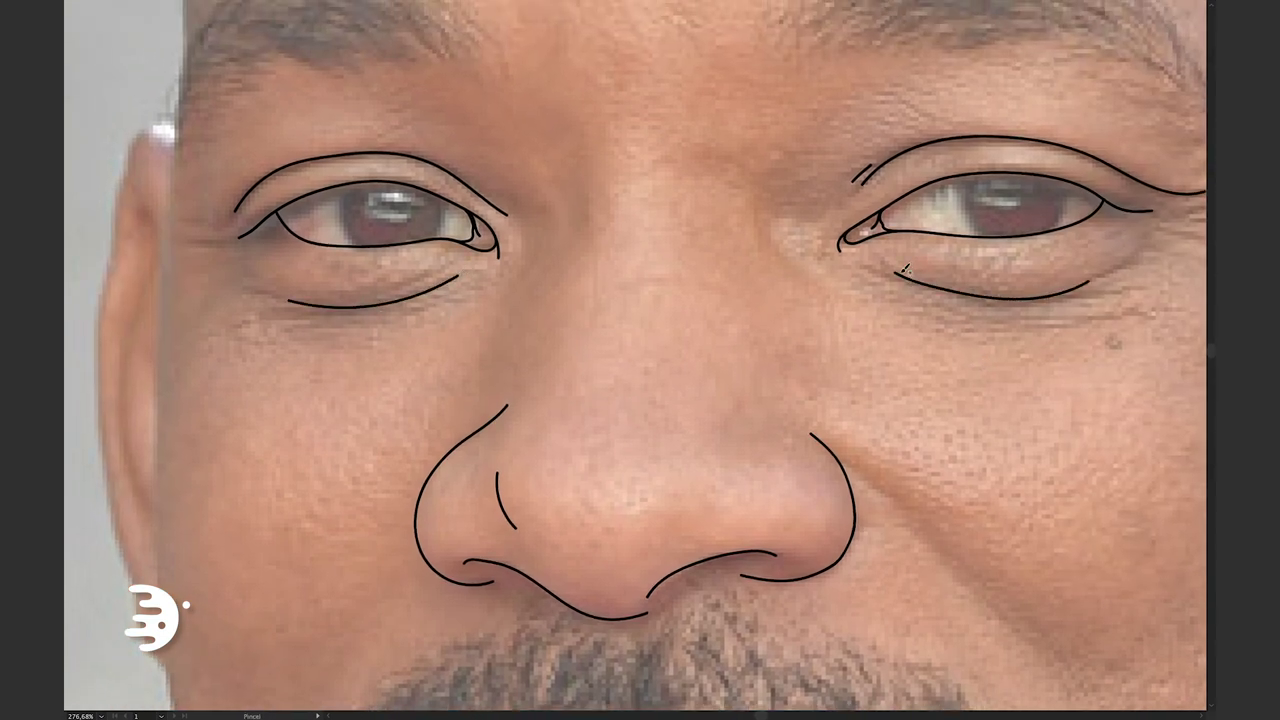
key(Tab)
key(ctrl+0)
key(ctrl+shift+w)
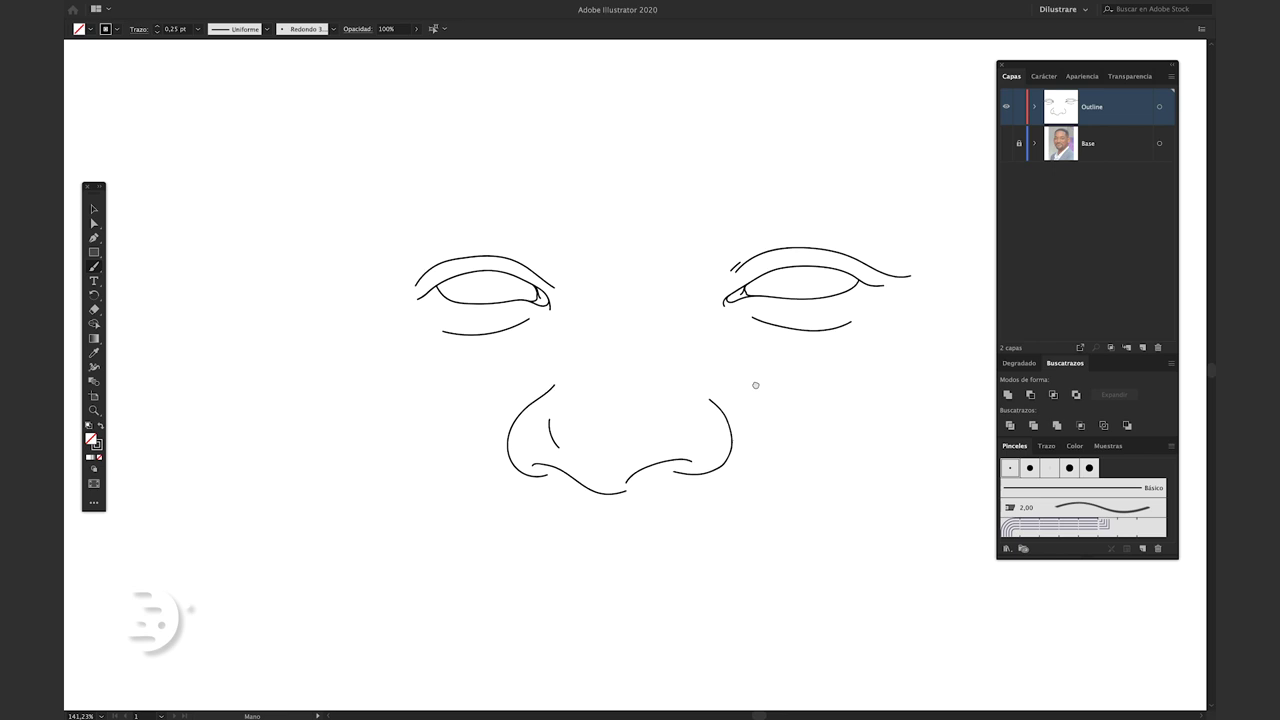
Undo both crease lines under the eyes and show the Base photo layer again.
key(ctrl+z)
key(ctrl+z)
key(ctrl+shift+w)
Draw a short crease line below the inner corner of the eye on the photo's right side.
key(ctrl+plus)
key(Tab)
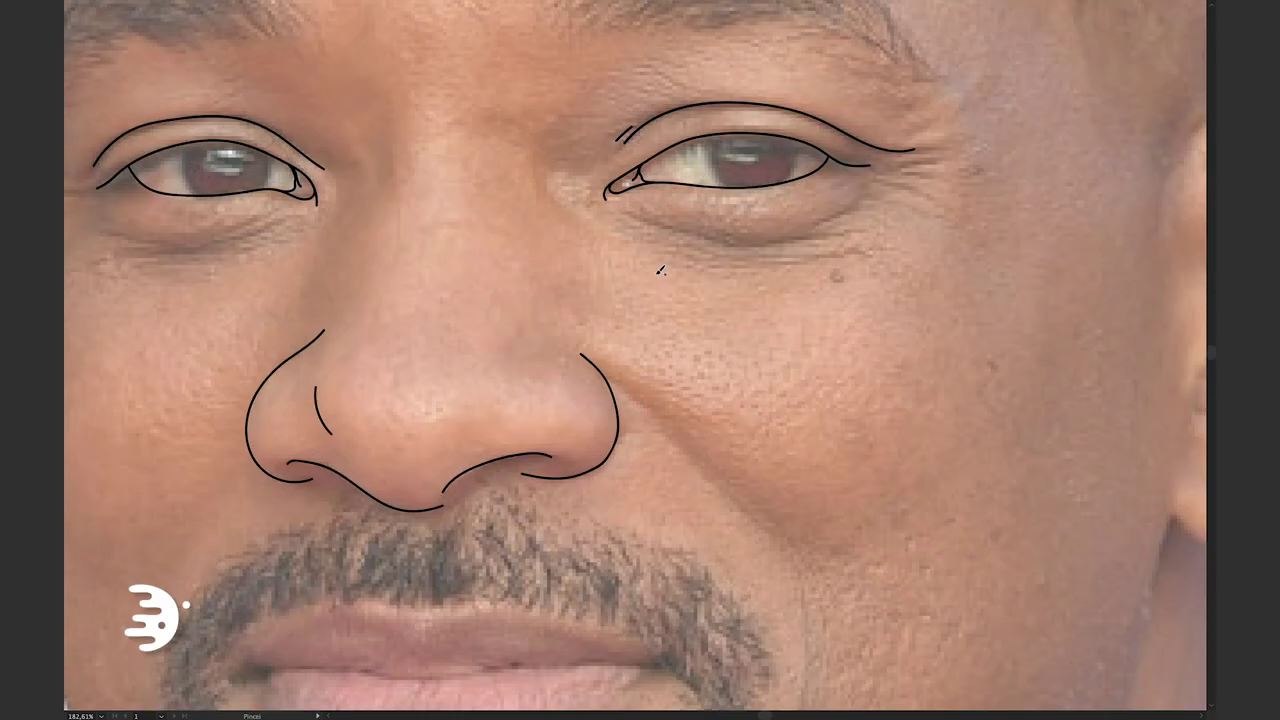
drag(660, 270, 866, 318)
key(ctrl+z)
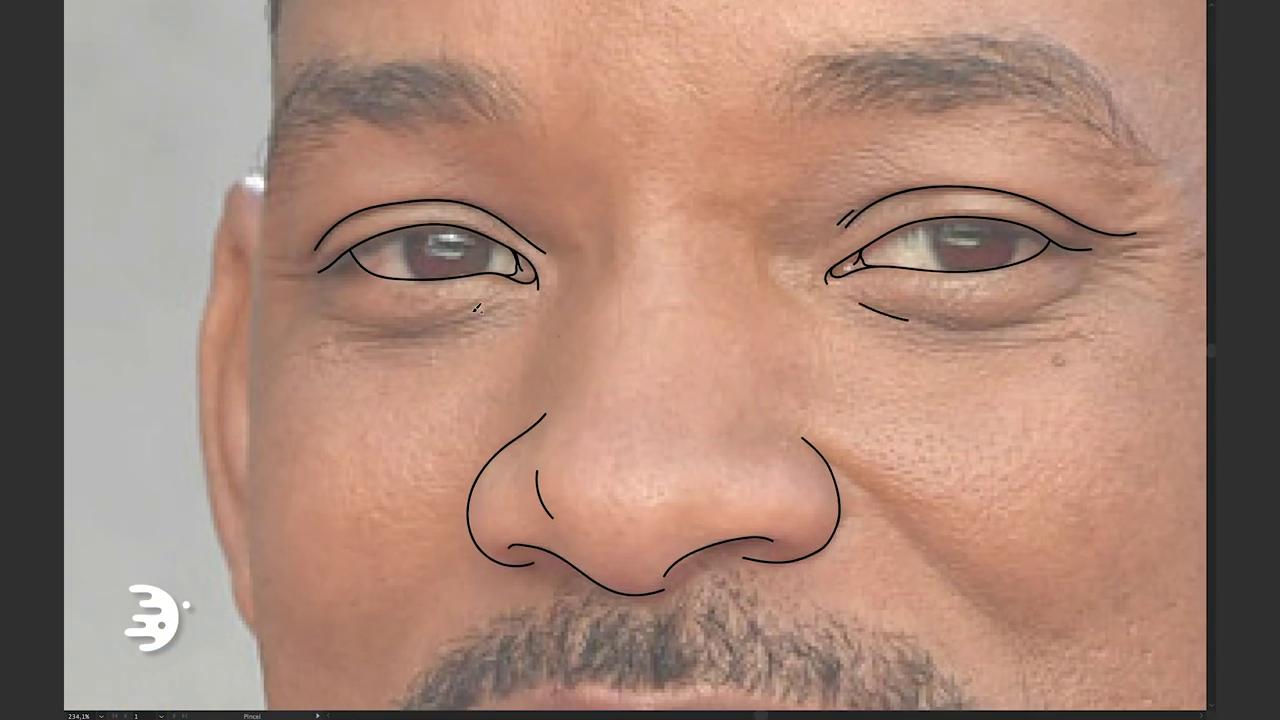
Trace the upper lip's top contour and the parting line between the lips.
scroll(700, 400, down, 5)
ctrl+scroll(860, 390, up, 1)
mouse_move(876, 377)
mouse_down()
mouse_move(736, 325)
mouse_move(620, 332)
mouse_move(466, 315)
mouse_move(388, 385)
mouse_up()
scroll(690, 388, up, 2)
mouse_move(940, 372)
mouse_down()
mouse_move(590, 390)
mouse_move(295, 386)
mouse_up()
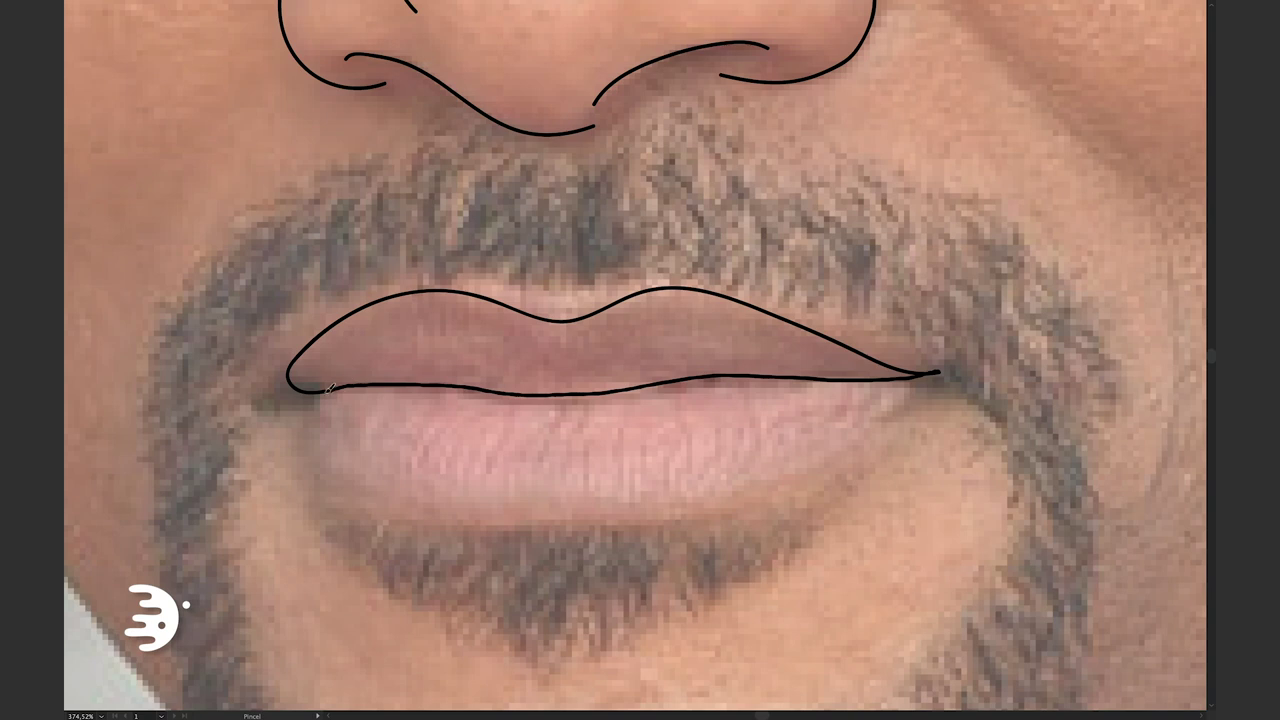
Trace the tragus edge and the long inner rim line of the ear on the photo's right side.
scroll(941, 383, up, 2)
mouse_move(1153, 318)
mouse_down()
mouse_move(862, 502)
mouse_move(357, 530)
mouse_move(203, 338)
mouse_up()
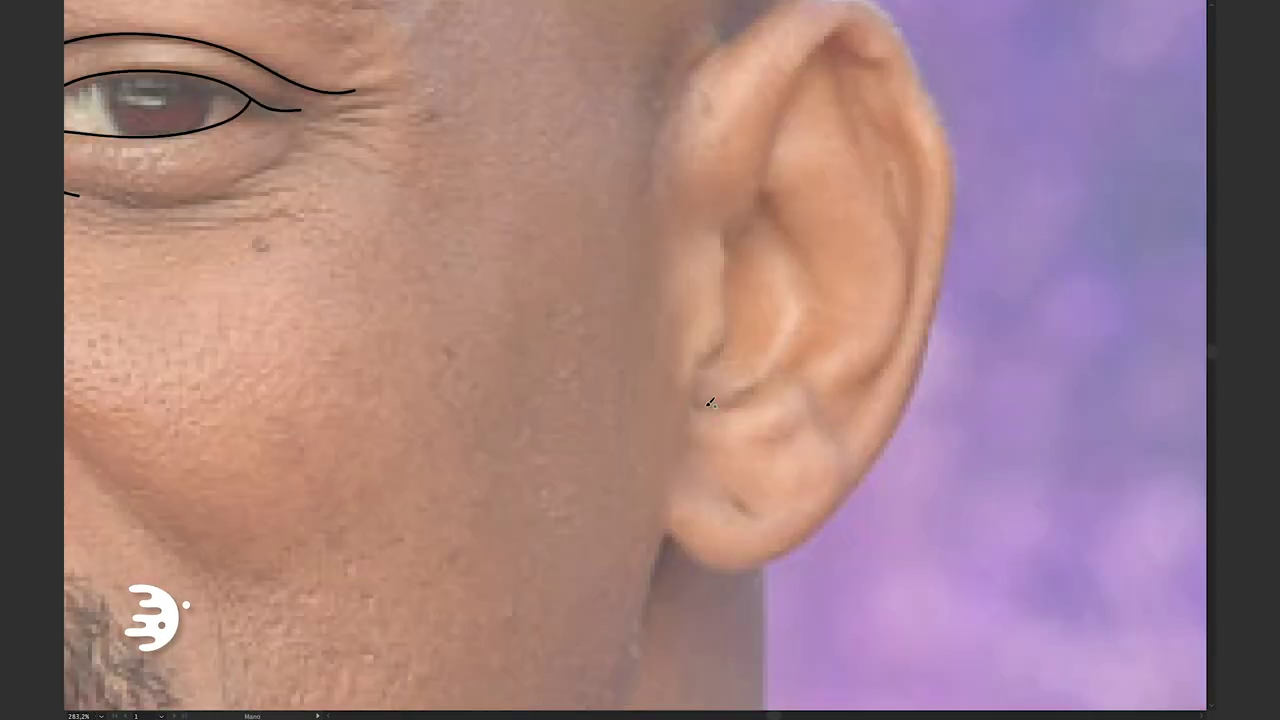
drag(710, 402, 722, 348)
drag(722, 348, 717, 220)
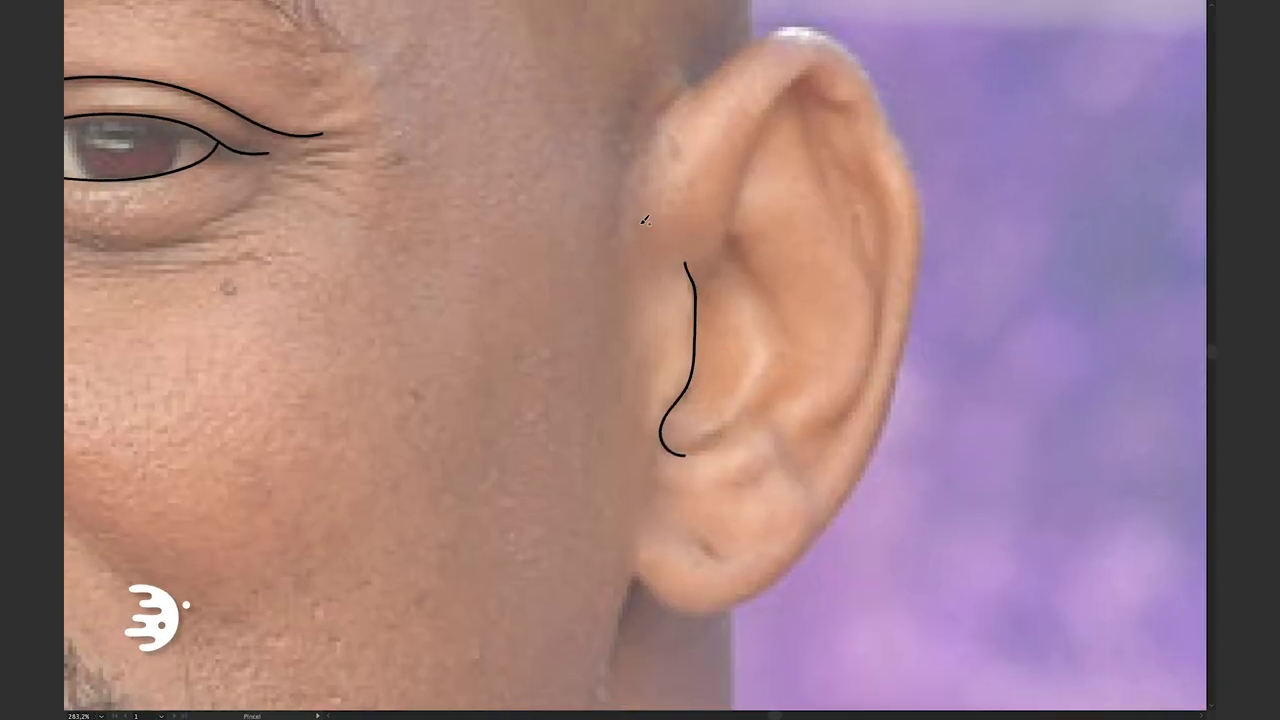
mouse_move(708, 305)
mouse_down()
mouse_move(786, 71)
mouse_move(850, 108)
mouse_up()
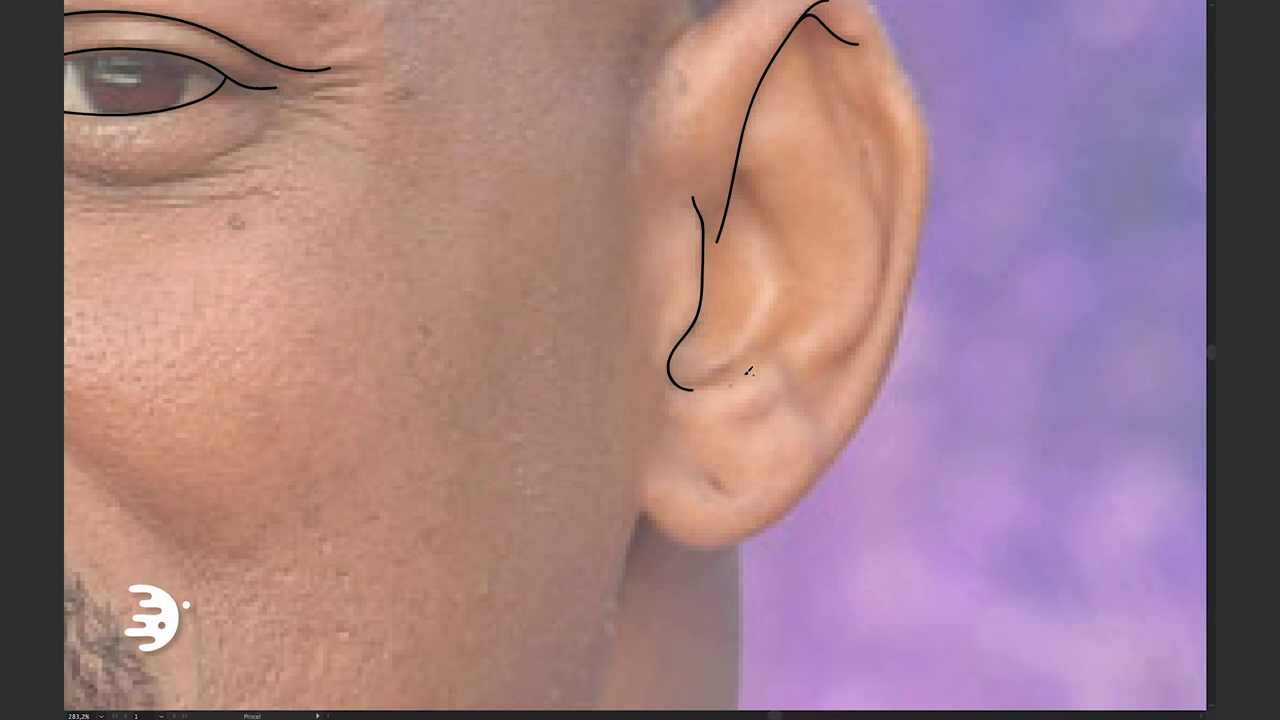
Add the shorter fold lines inside the same ear.
mouse_move(742, 352)
mouse_down()
mouse_move(676, 383)
mouse_move(763, 406)
mouse_up()
mouse_move(822, 374)
mouse_down()
mouse_move(880, 243)
mouse_move(881, 208)
mouse_up()
drag(737, 168, 776, 238)
drag(813, 134, 780, 72)
Outline the chin and lower jaw with the Pen tool, and brush the jaw edge down from the earlobe on the photo's right side.
mouse_move(570, 628)
mouse_down()
mouse_move(526, 573)
mouse_move(452, 408)
mouse_move(440, 176)
mouse_move(450, 40)
mouse_up()
mouse_move(474, 190)
mouse_down()
mouse_move(442, 282)
mouse_move(490, 628)
mouse_move(510, 645)
mouse_move(500, 345)
mouse_move(485, 490)
mouse_up()
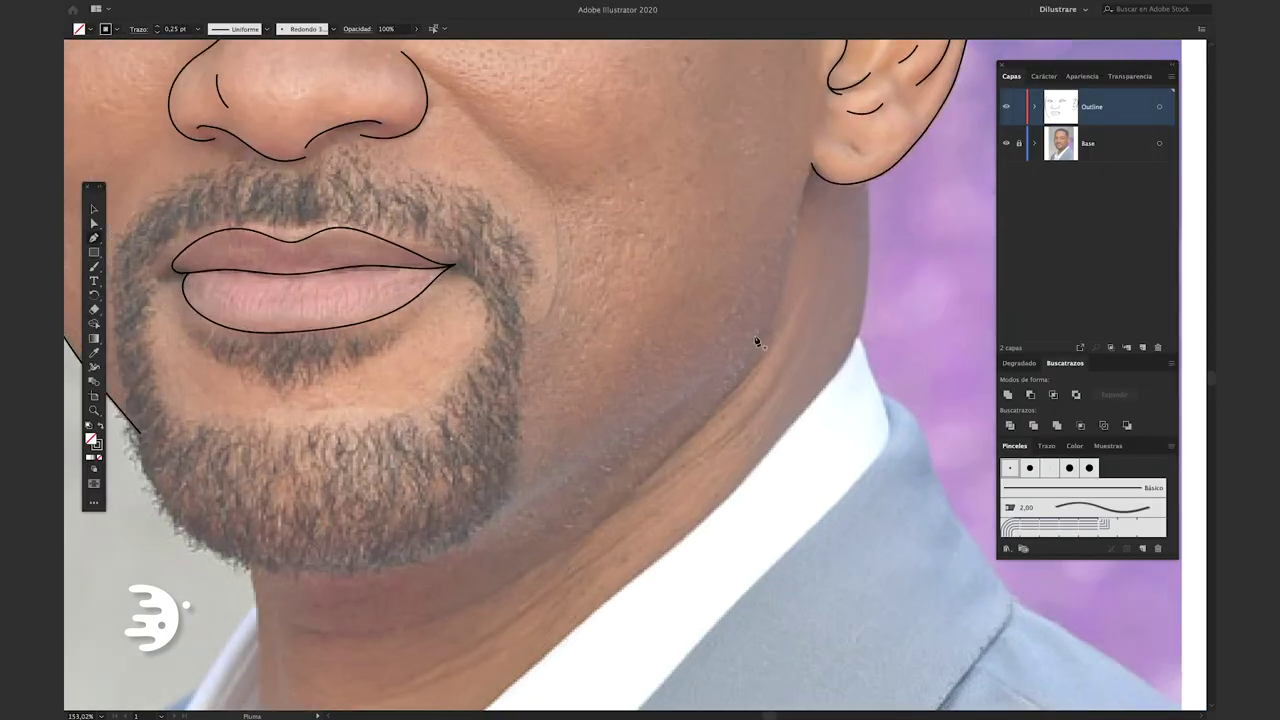
scroll(756, 334, down, 2)
click(754, 328)
drag(206, 495, 204, 498)
scroll(210, 450, left, 2)
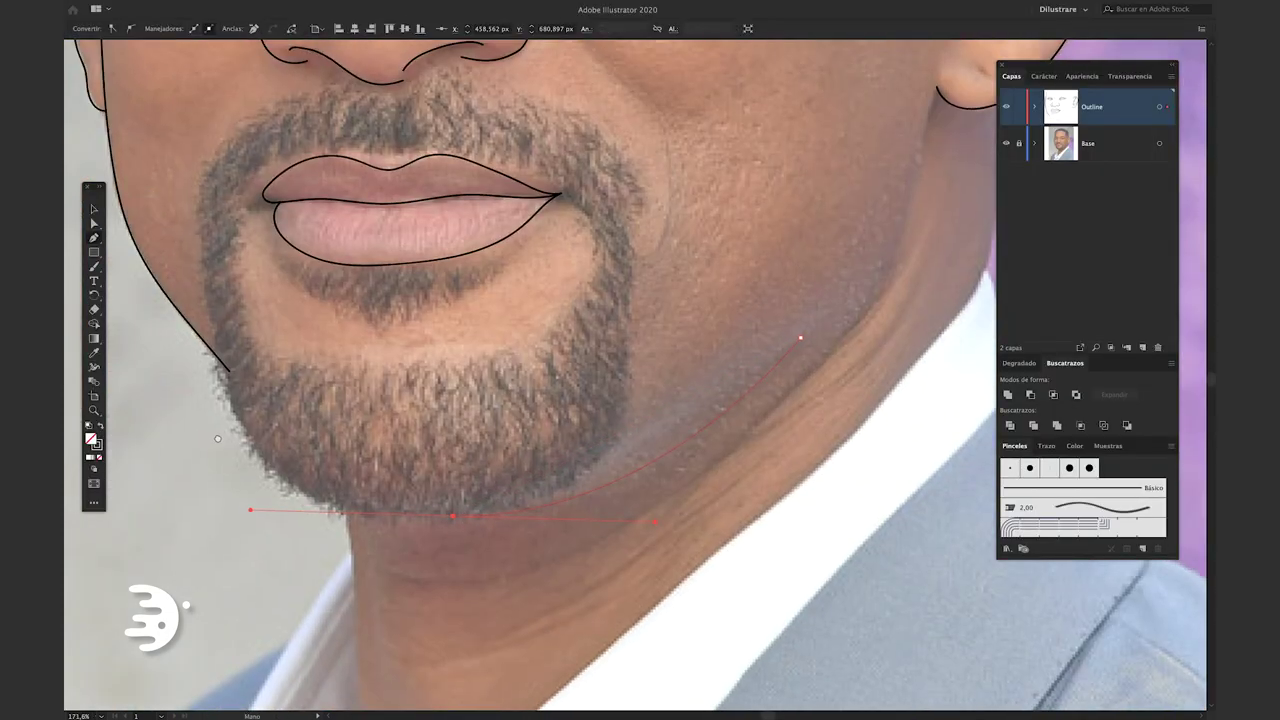
key(ctrl+shift+a)
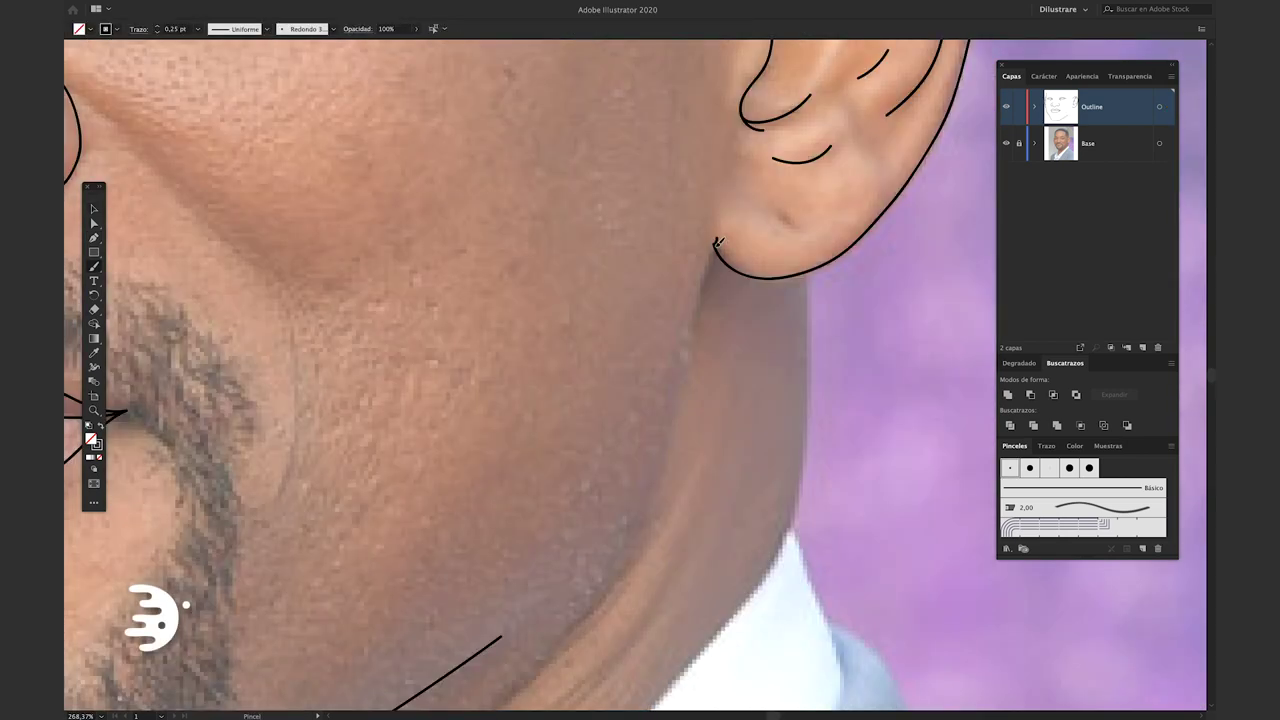
drag(716, 243, 668, 428)
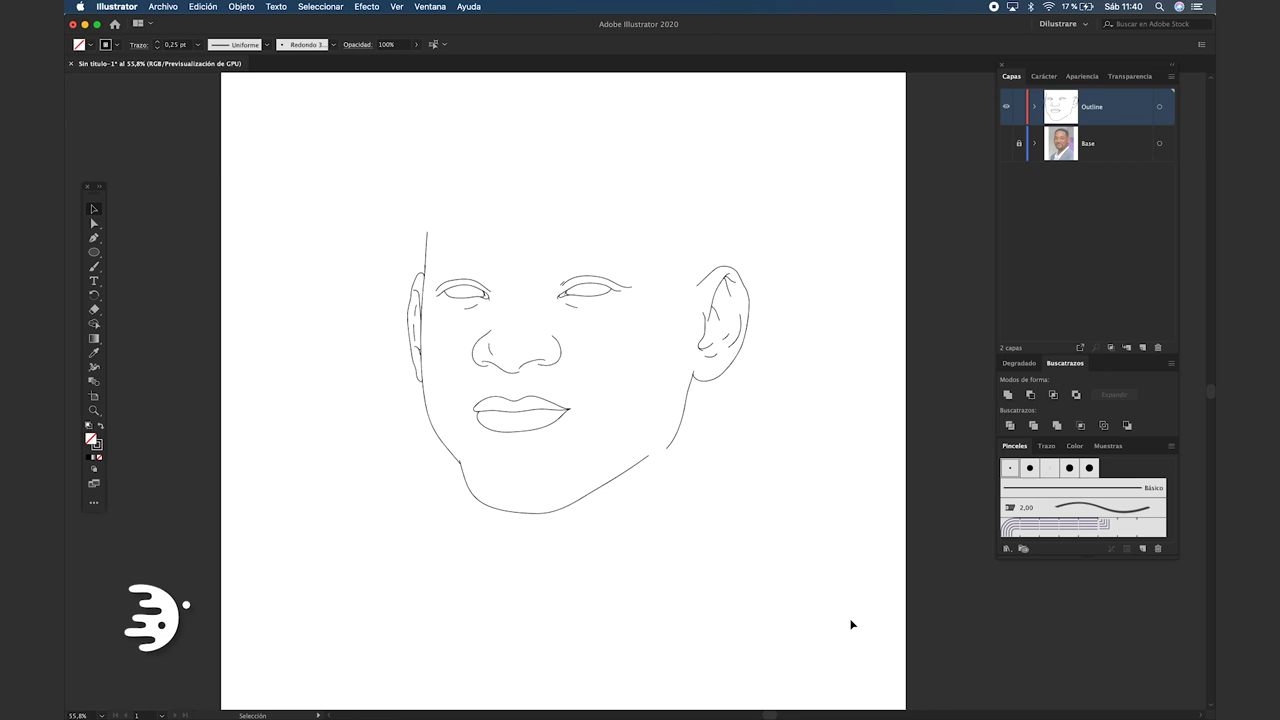
Give all the face linework the Básico brush, the lens-shaped width profile and a 1 pt stroke.
drag(662, 459, 360, 154)
click(333, 44)
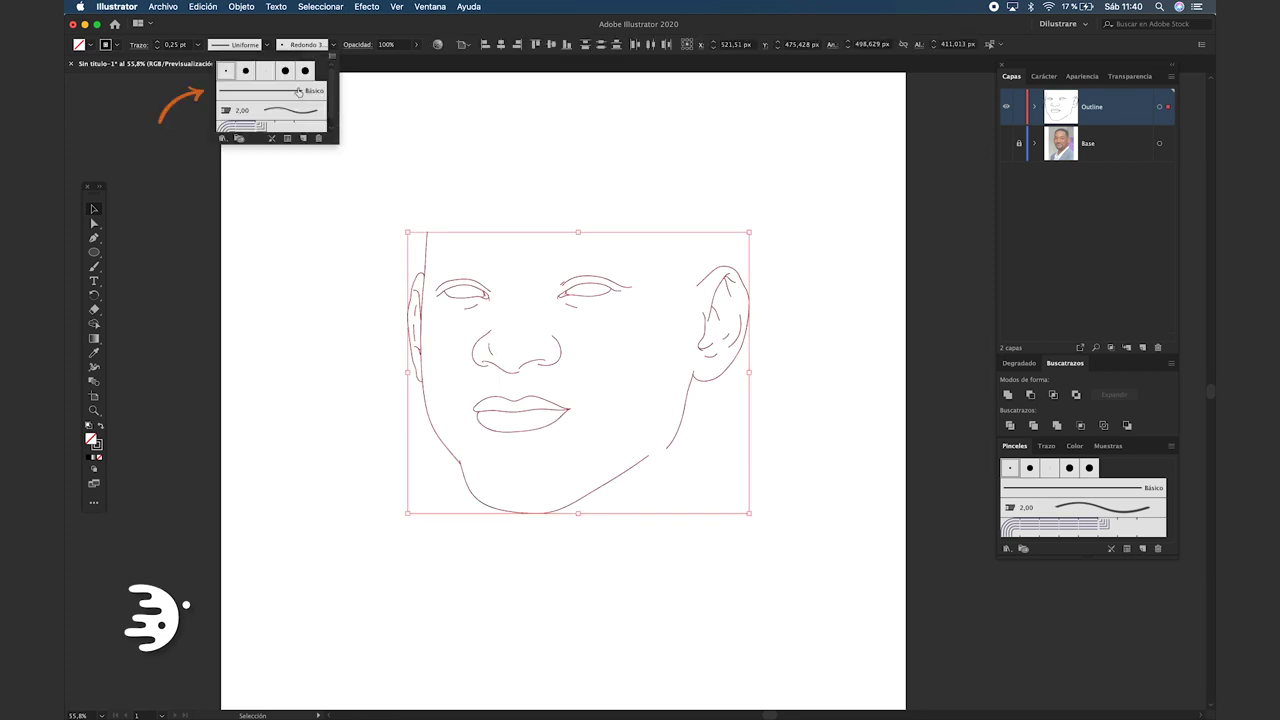
click(302, 91)
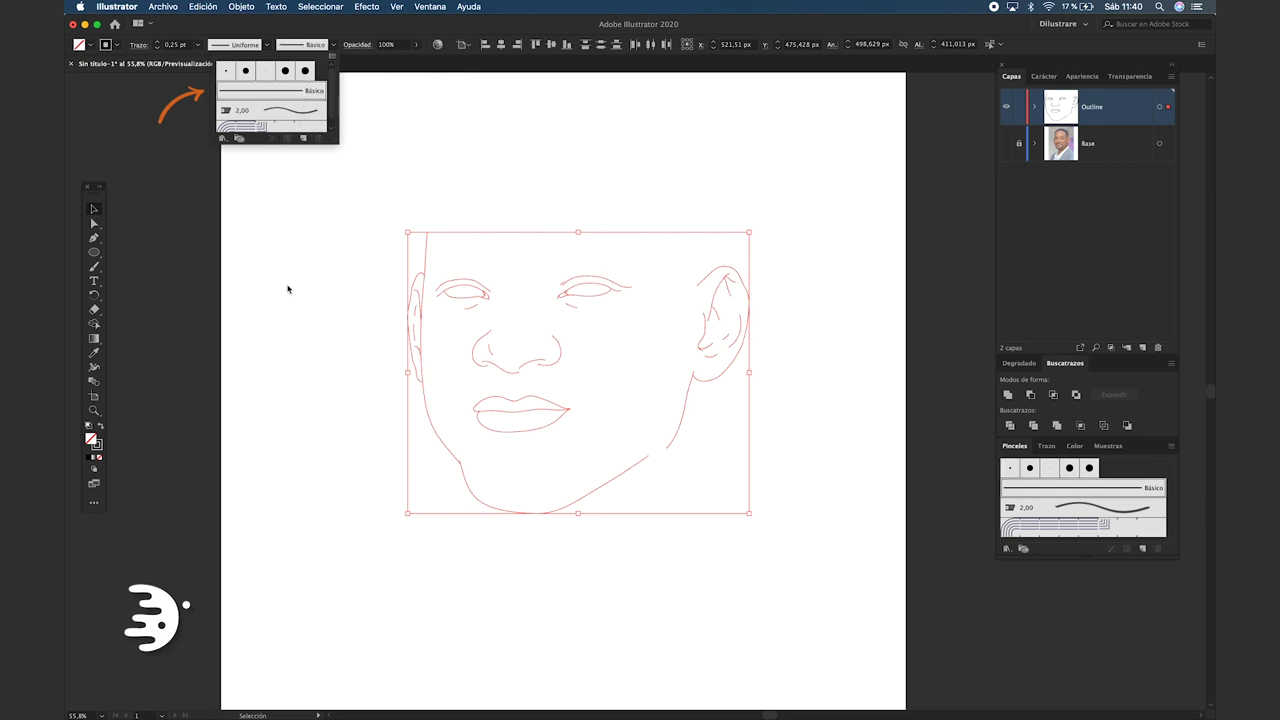
click(265, 45)
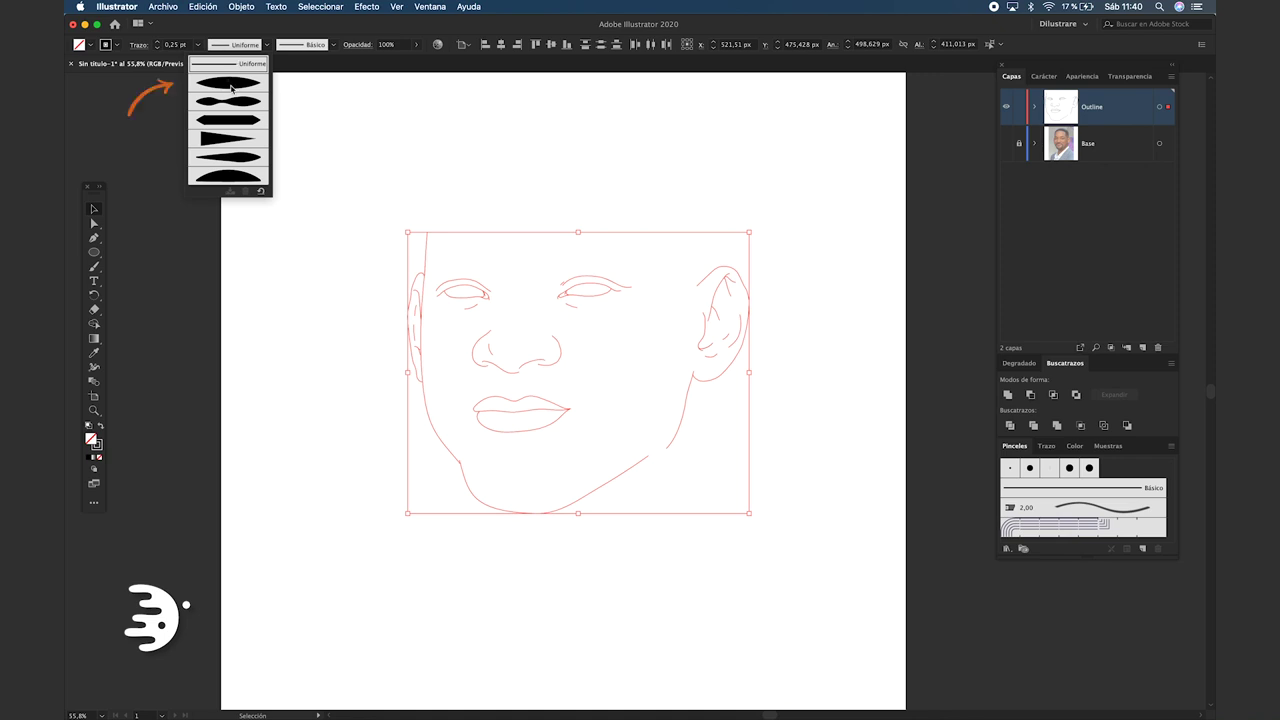
click(232, 85)
click(157, 43)
click(159, 44)
click(364, 316)
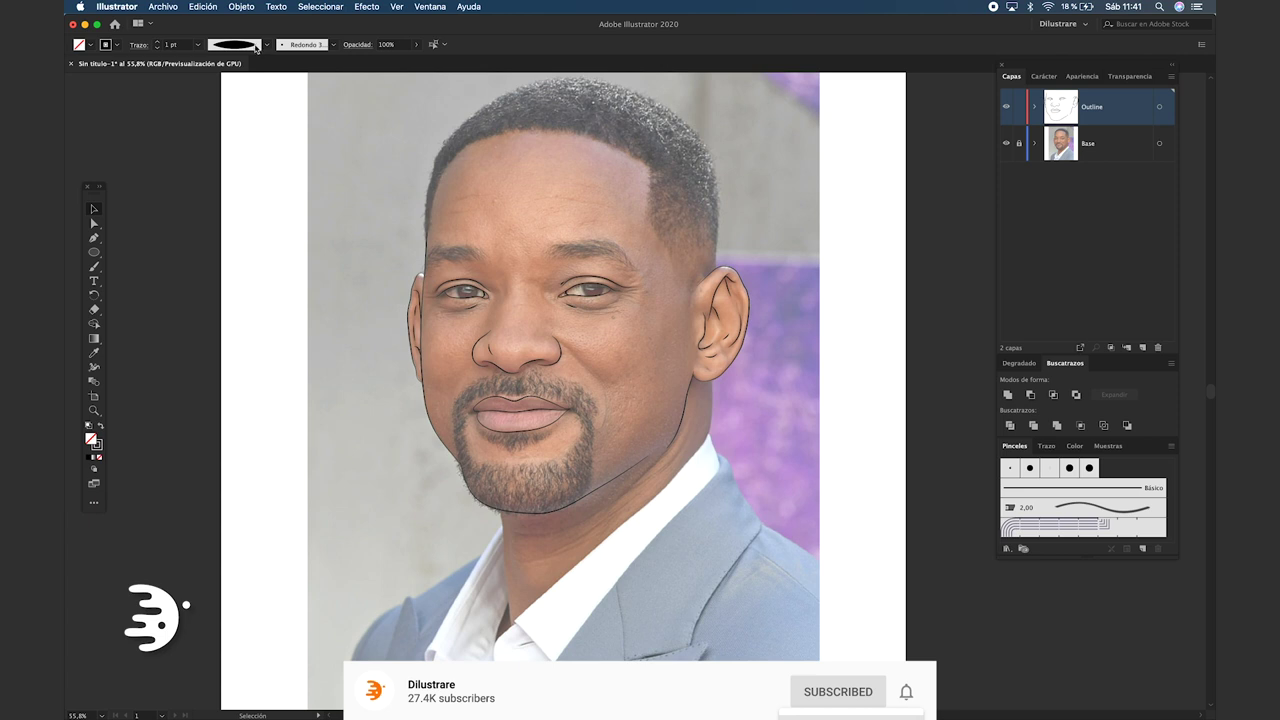
Hide the Base photo layer and load the DilusBrushOrig.ai brush library from the Descargas folder.
click(1006, 145)
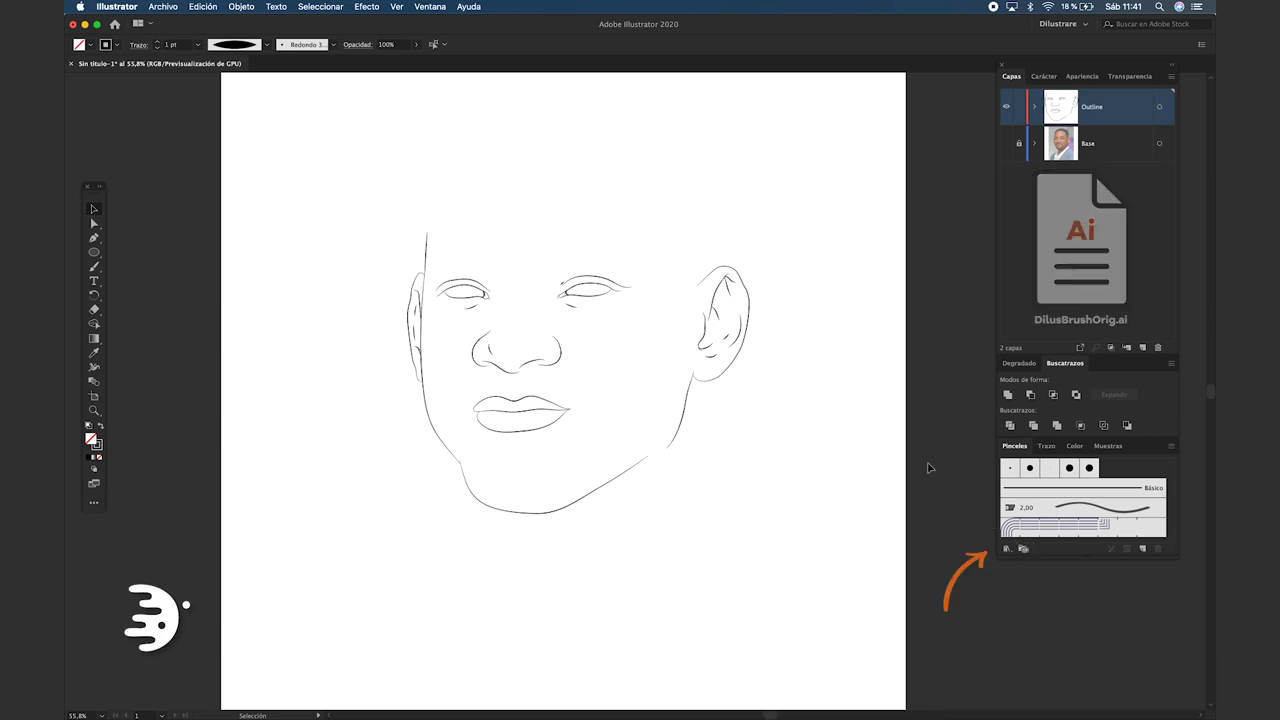
click(1007, 549)
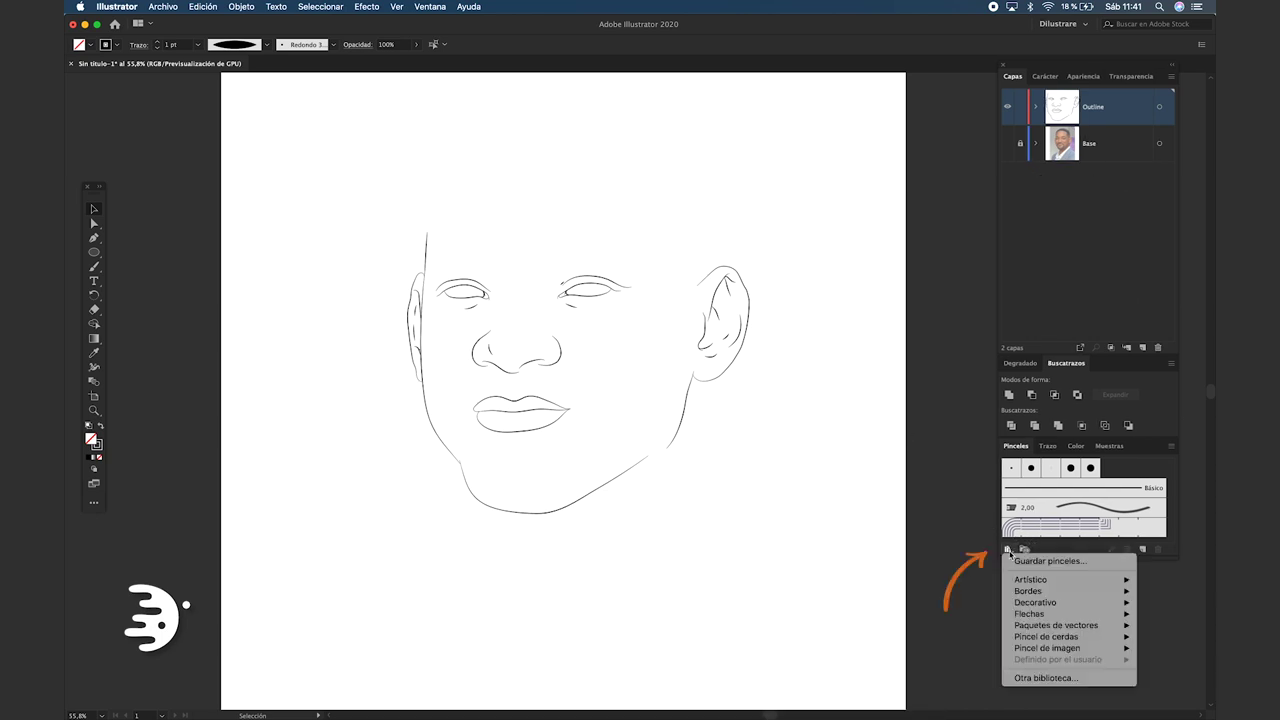
click(1023, 679)
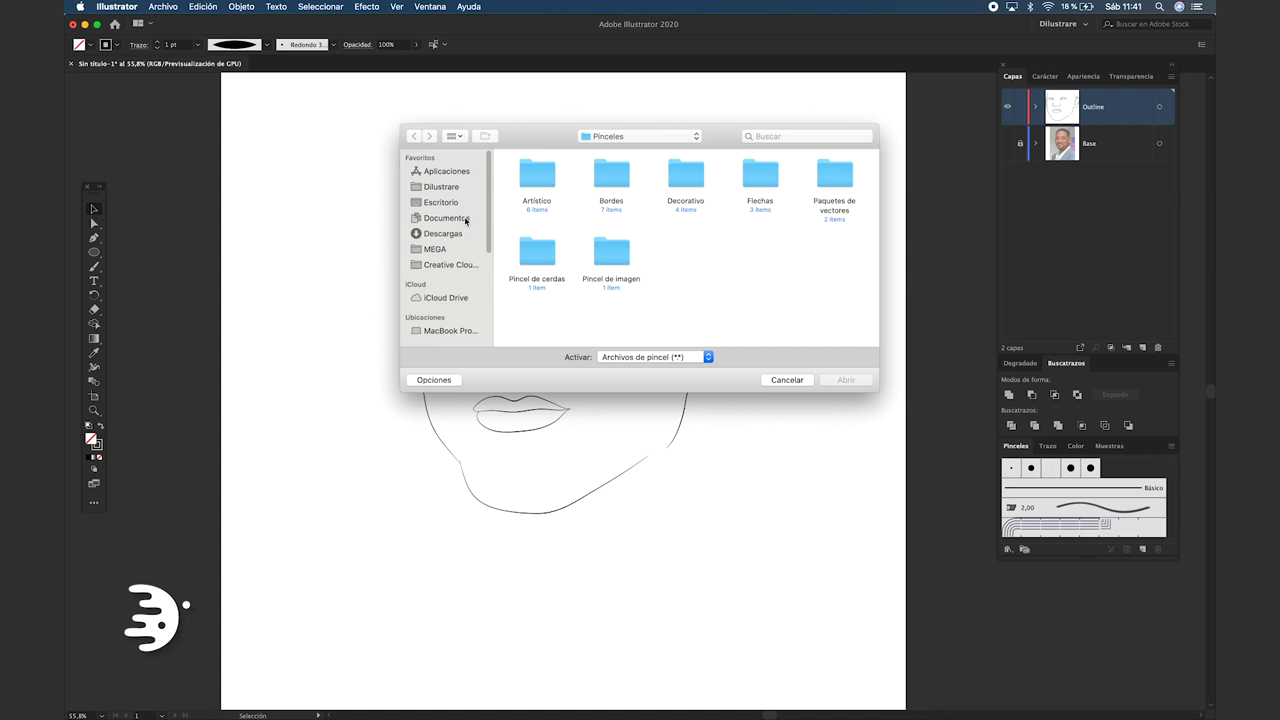
click(443, 233)
click(611, 180)
click(845, 381)
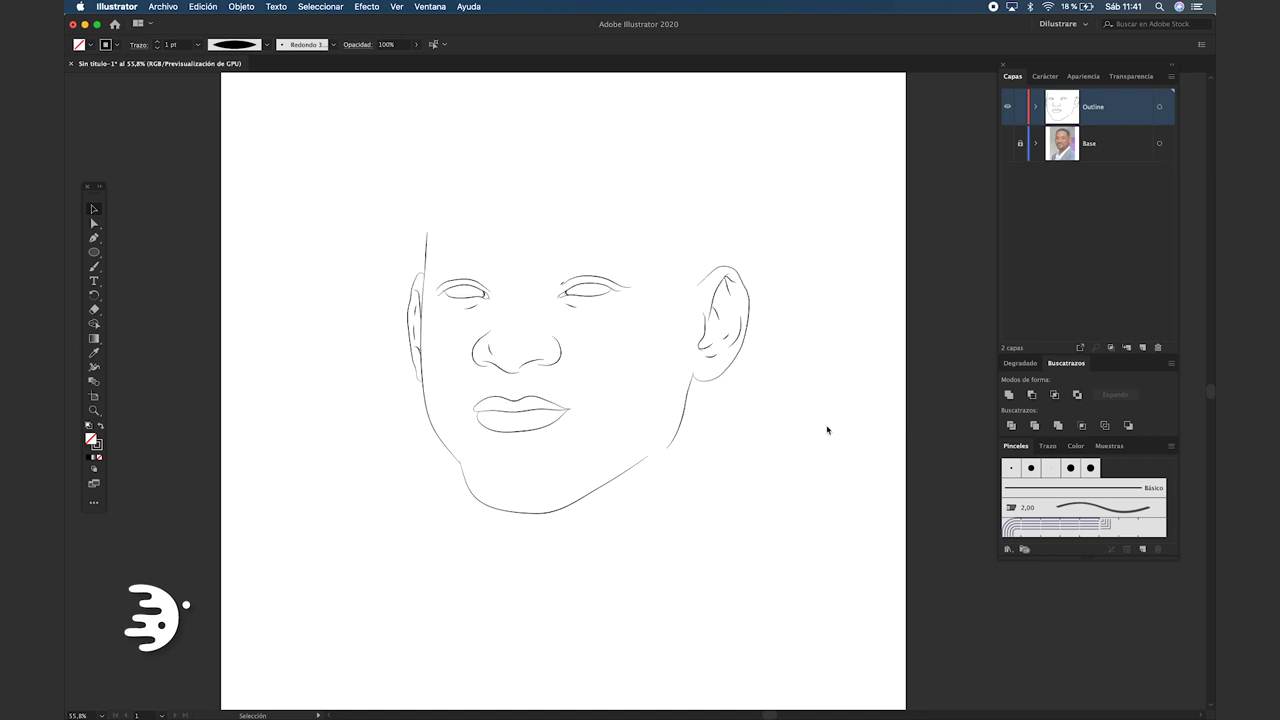
Place the DilusBrushOrig library beside the artboard and apply its first brush, tapered at both ends, to all the linework.
mouse_move(655, 345)
mouse_down()
mouse_move(583, 331)
mouse_move(230, 112)
mouse_up()
drag(226, 185, 226, 309)
drag(237, 100, 223, 126)
mouse_move(361, 138)
mouse_down()
mouse_move(774, 519)
mouse_move(806, 564)
mouse_up()
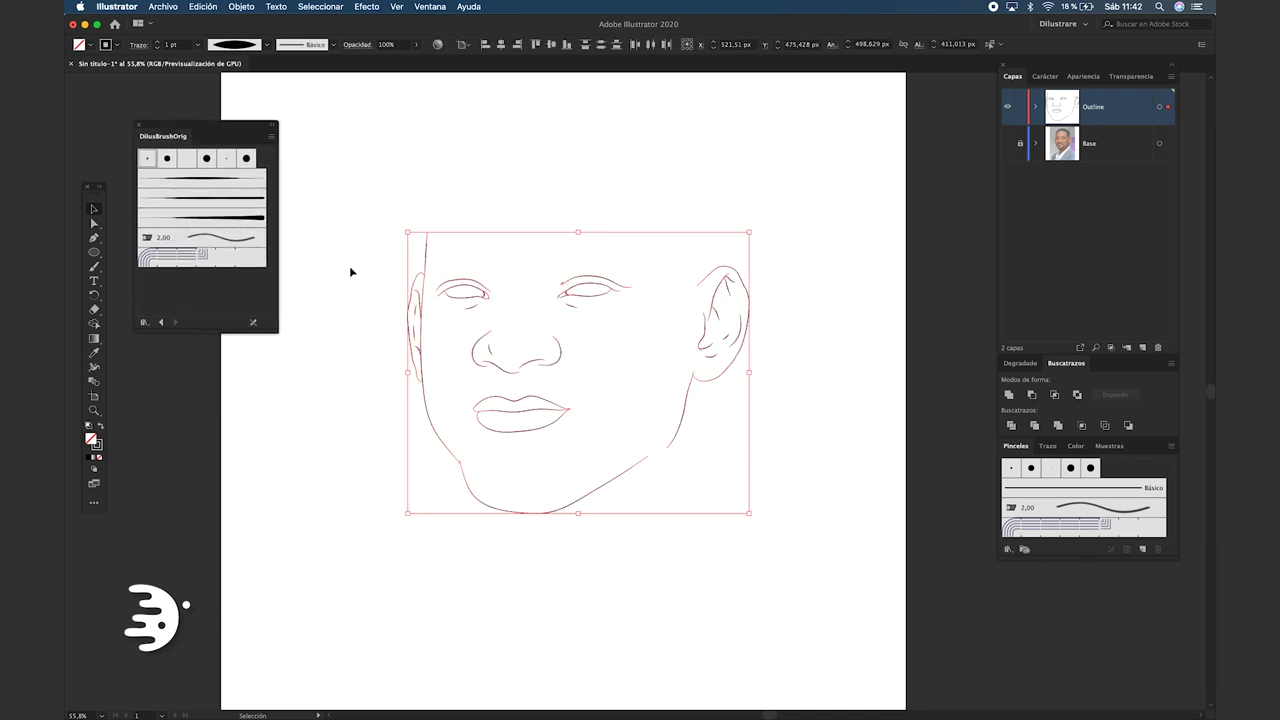
click(211, 181)
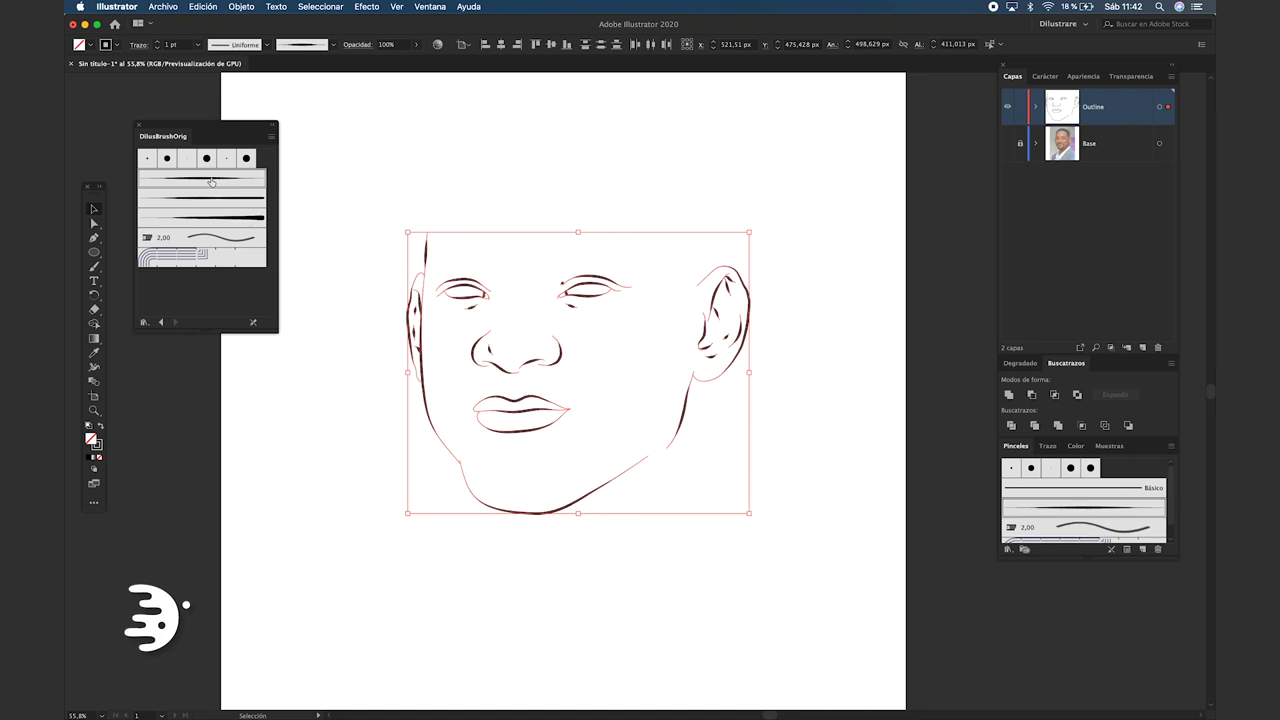
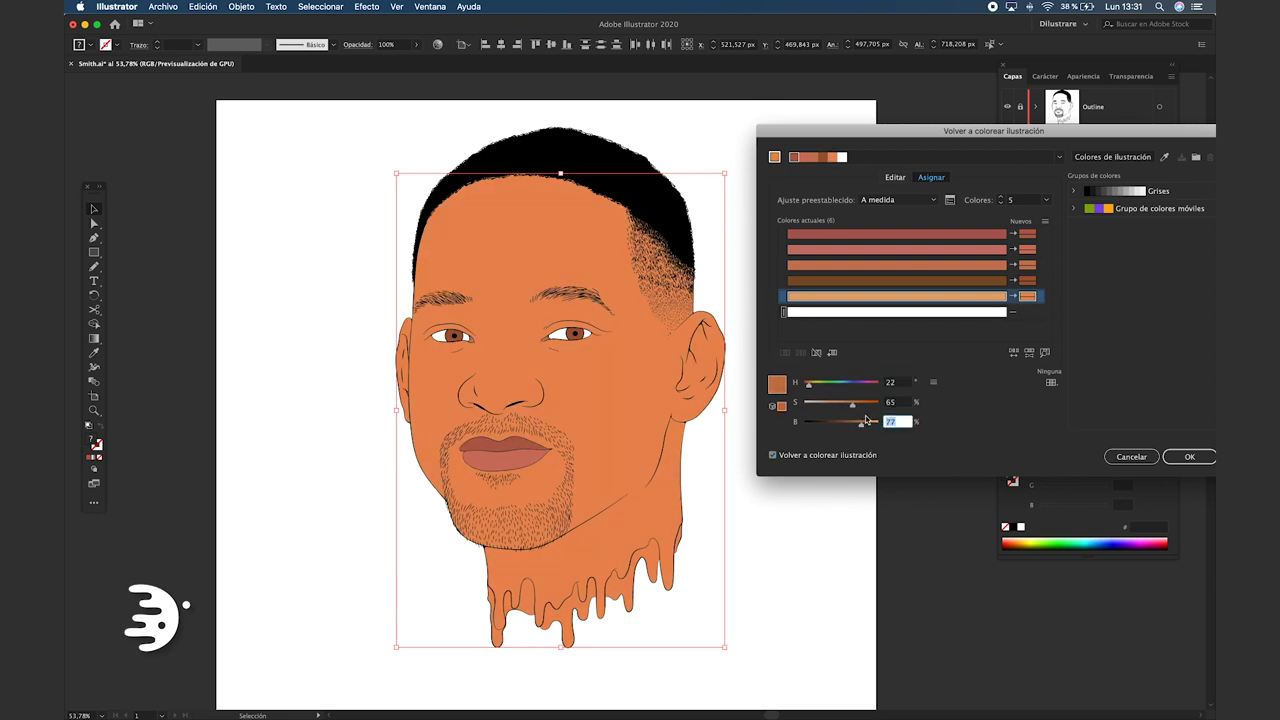
Close the current recolouring and darken the dripping neck artwork with Recolor Artwork by lowering the colour's brightness.
click(1147, 452)
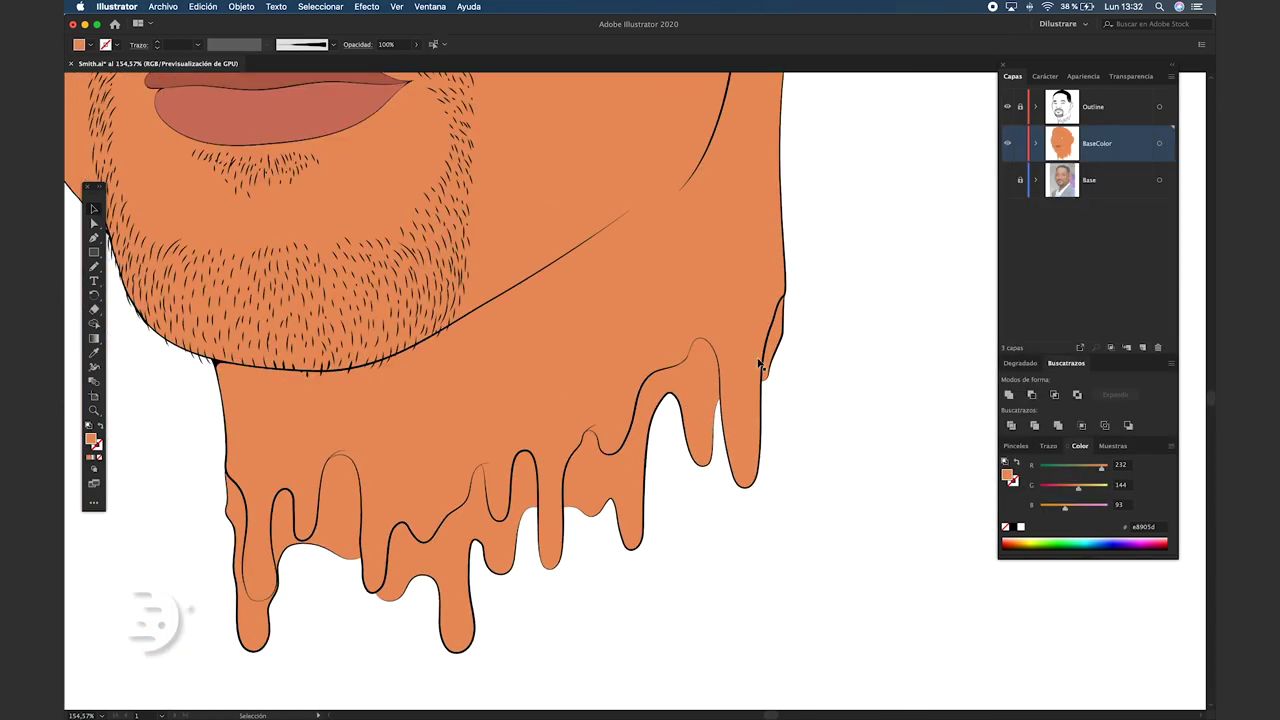
click(729, 386)
click(437, 44)
drag(871, 424, 858, 424)
key(Return)
key(super+0)
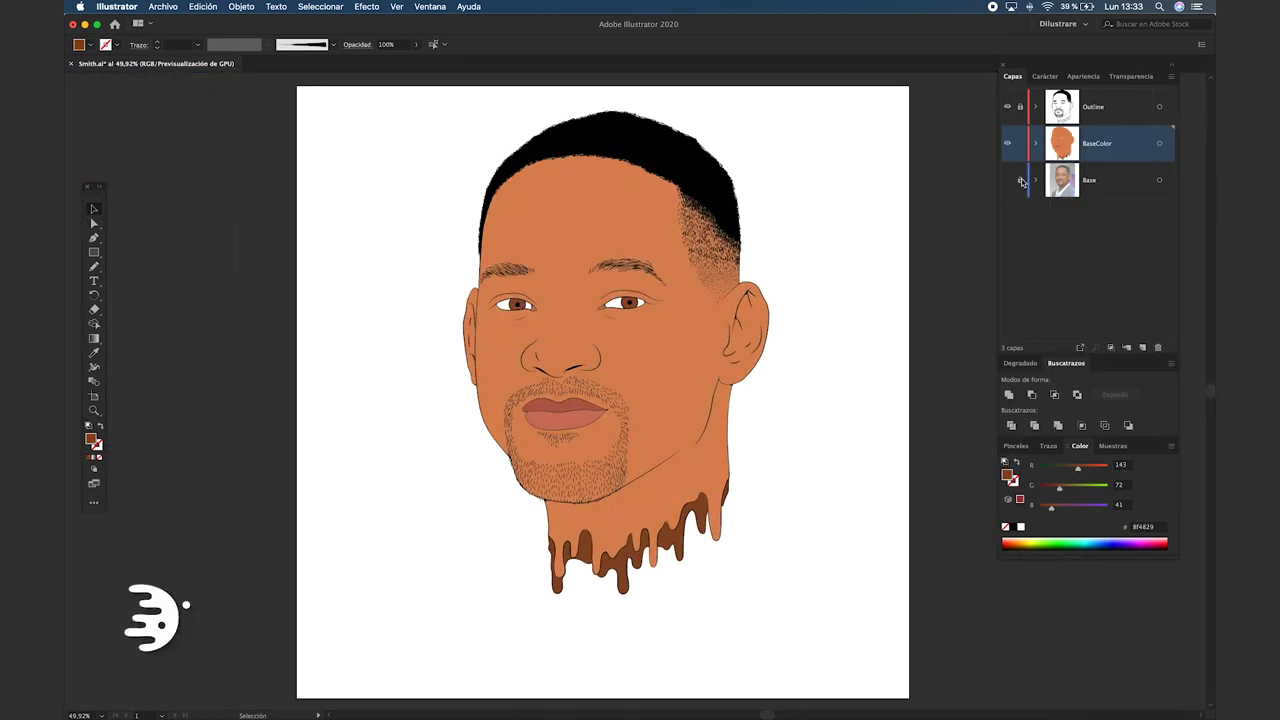
Add a new layer named Shadow1 between the Outline and BaseColor layers.
click(1143, 347)
double_click(1093, 145)
text(Shadow1)
key(Return)
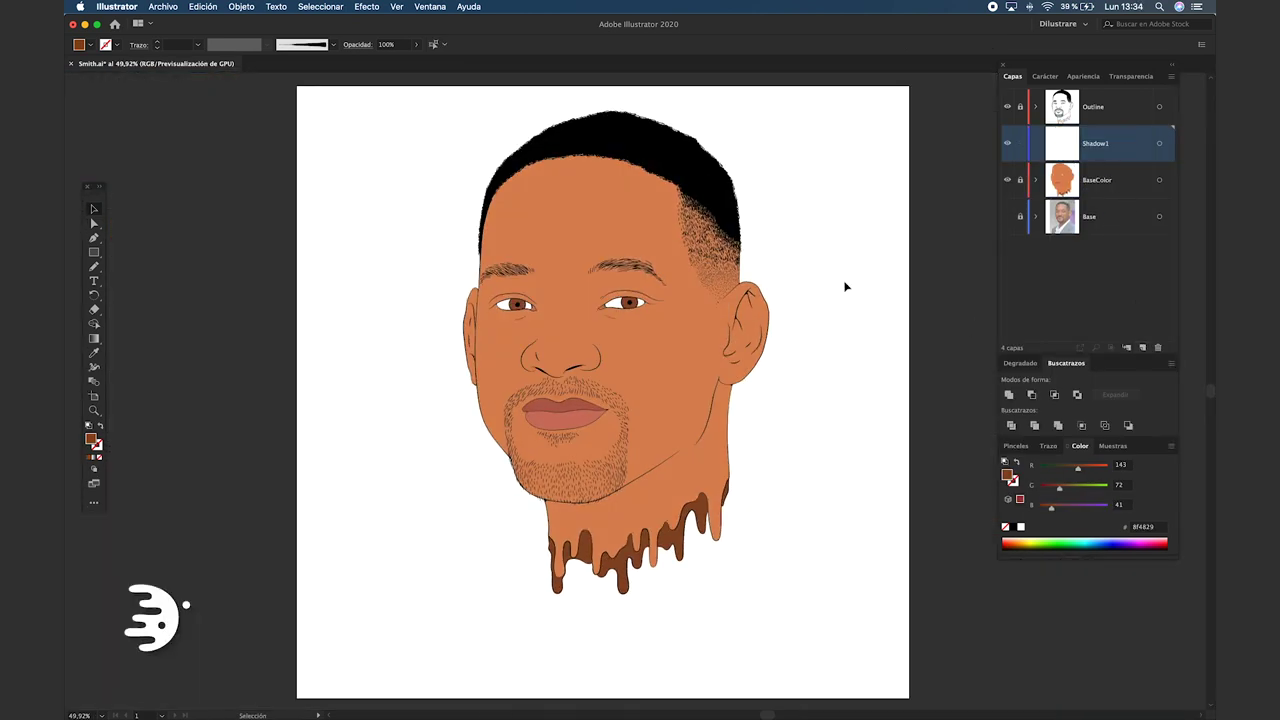
Sample the forehead's skin colour and draw a small square swatch with it in the blank area beside the face.
key(i)
click(574, 214)
key(m)
drag(300, 246, 357, 282)
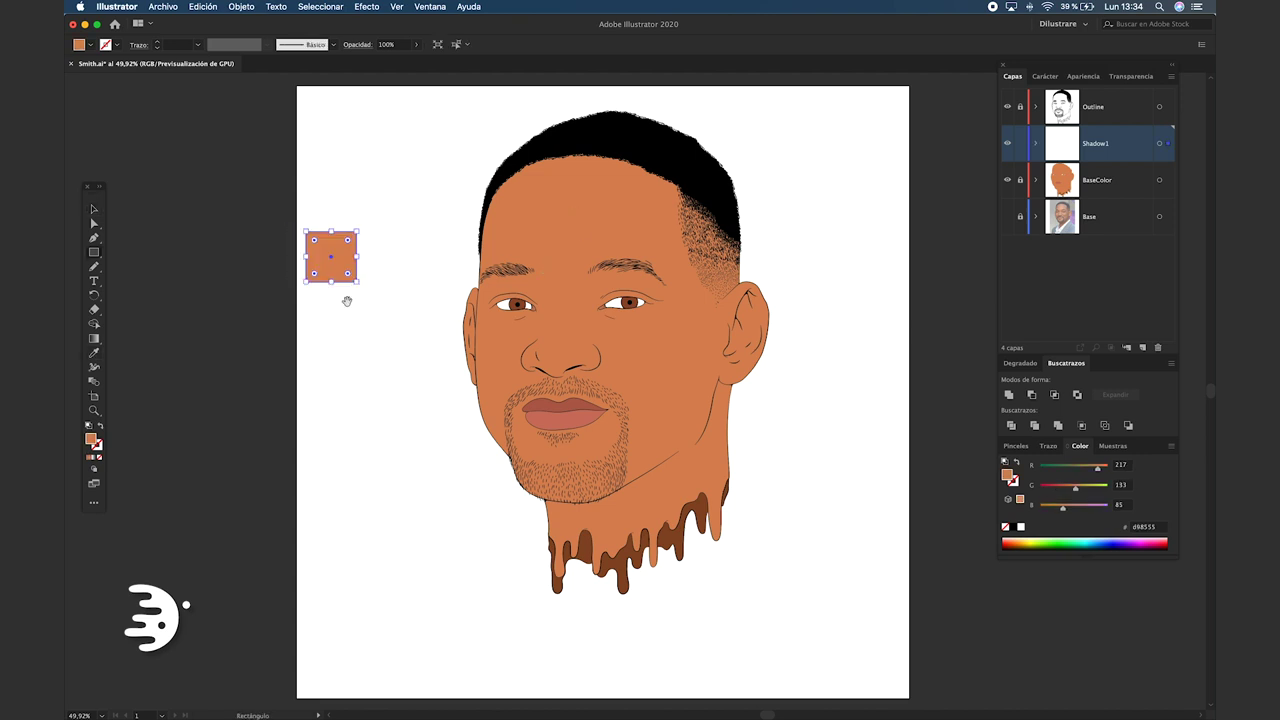
Label the skin-colour swatch "BC" in enlarged text.
key(t)
click(316, 210)
text(BSC)
key(super+shift+period)
key(v)
Duplicate the square swatch below the BC one, fill the copy with aa5d37 and label it "1".
drag(320, 206, 356, 326)
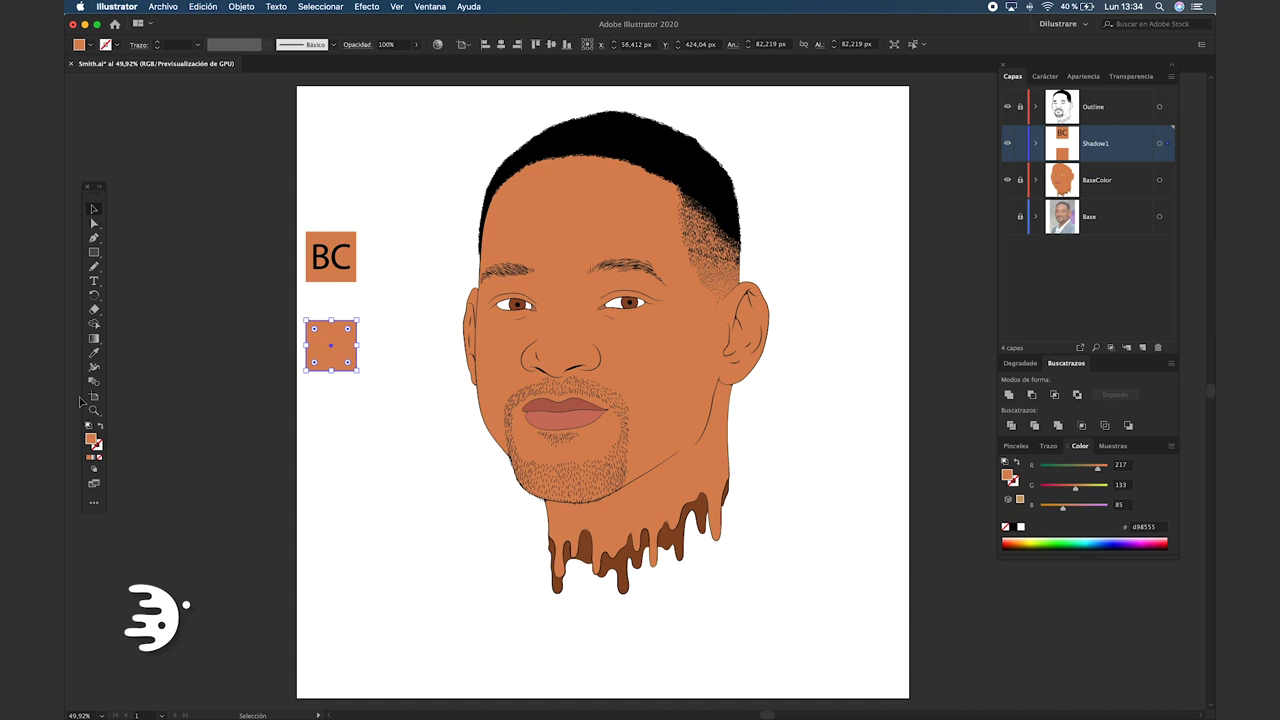
double_click(92, 440)
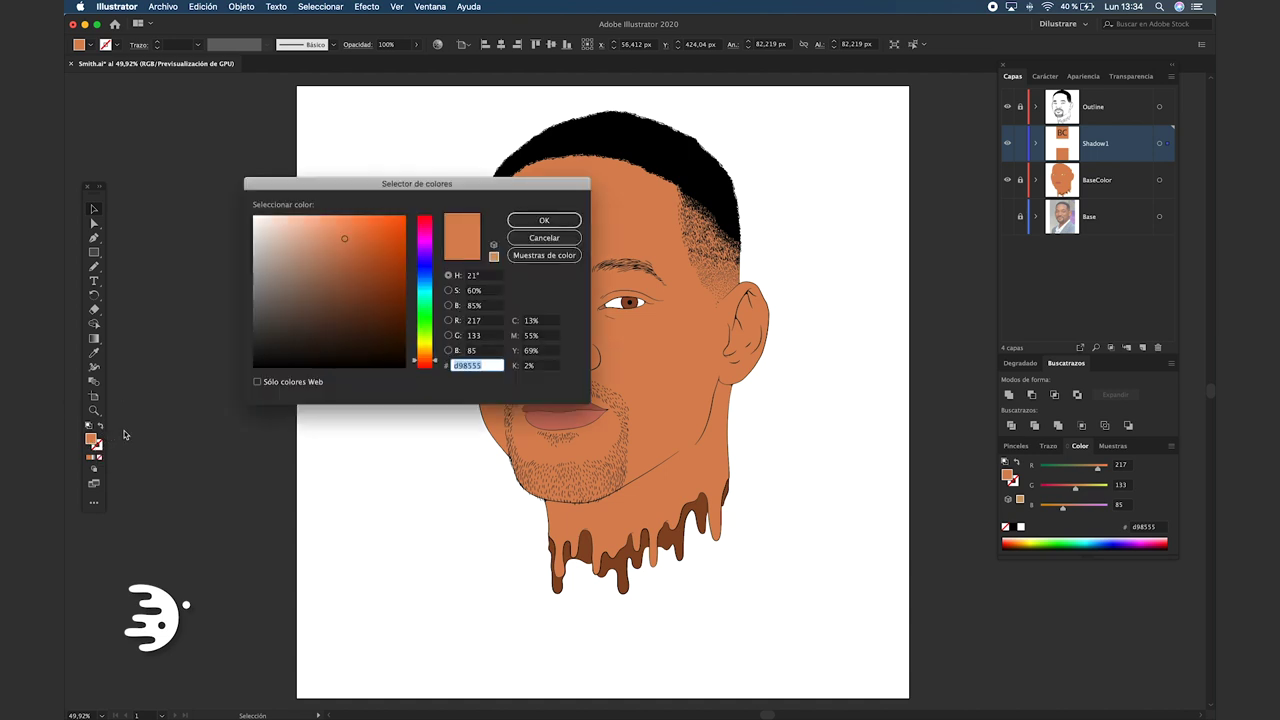
click(356, 266)
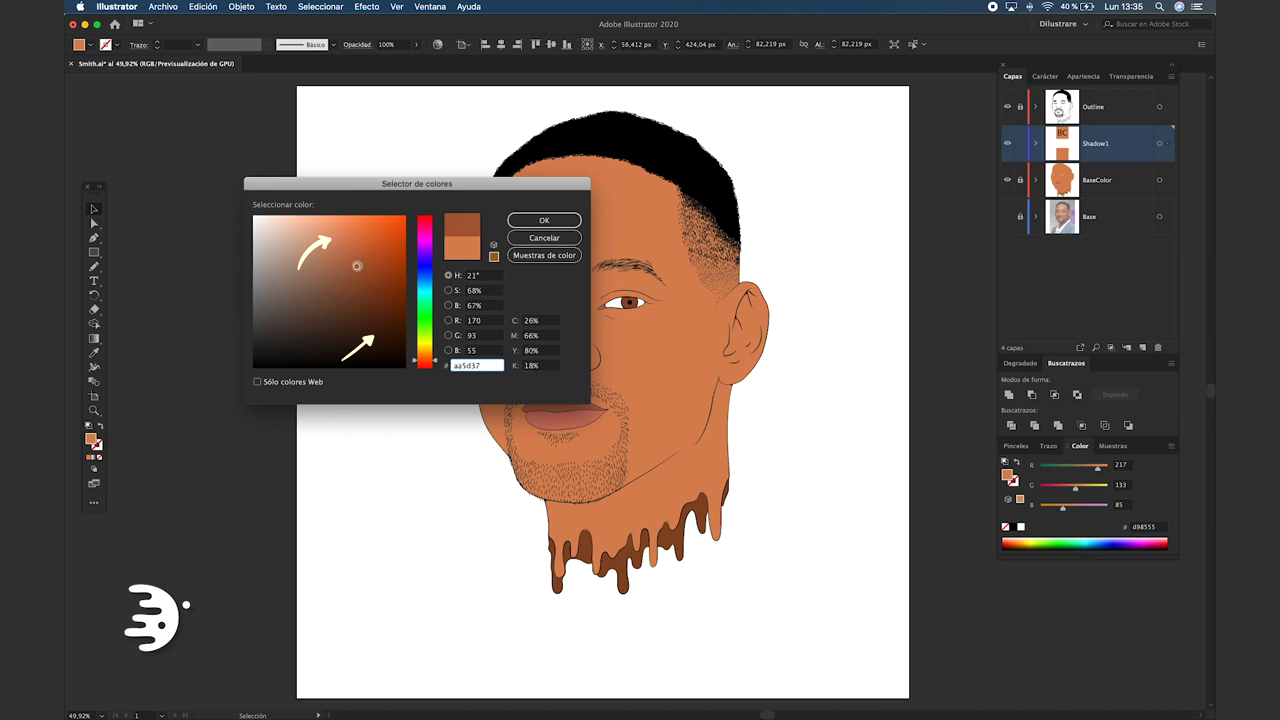
click(530, 226)
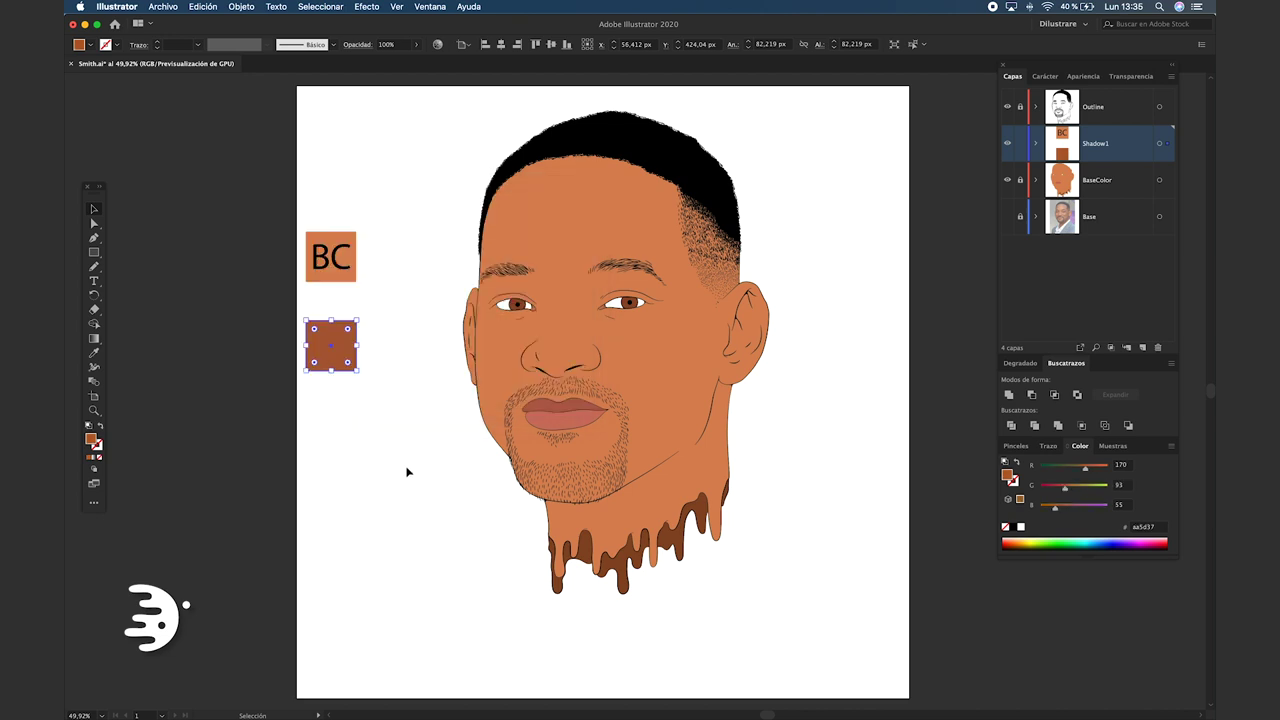
text(1)
Place another copy of the base swatch below swatch 1, fill it with cc784e and label it "2".
drag(351, 371, 358, 458)
double_click(91, 441)
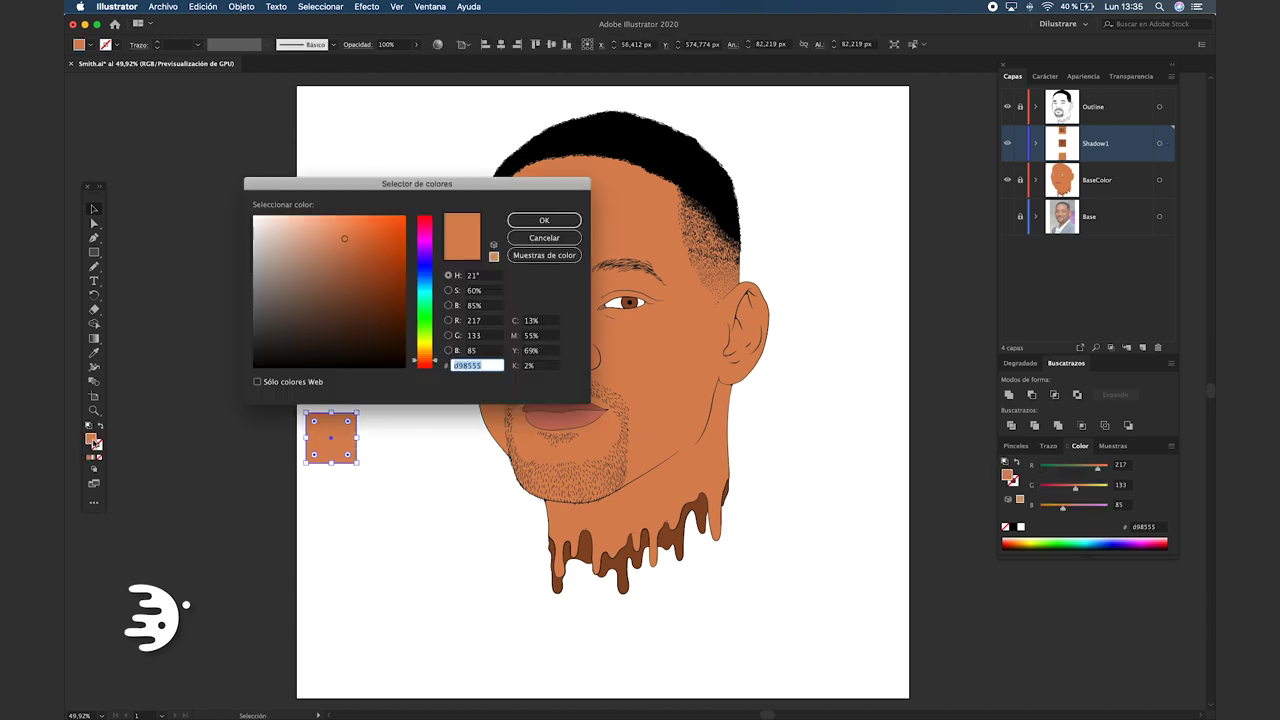
text(cc784e)
click(544, 220)
click(418, 482)
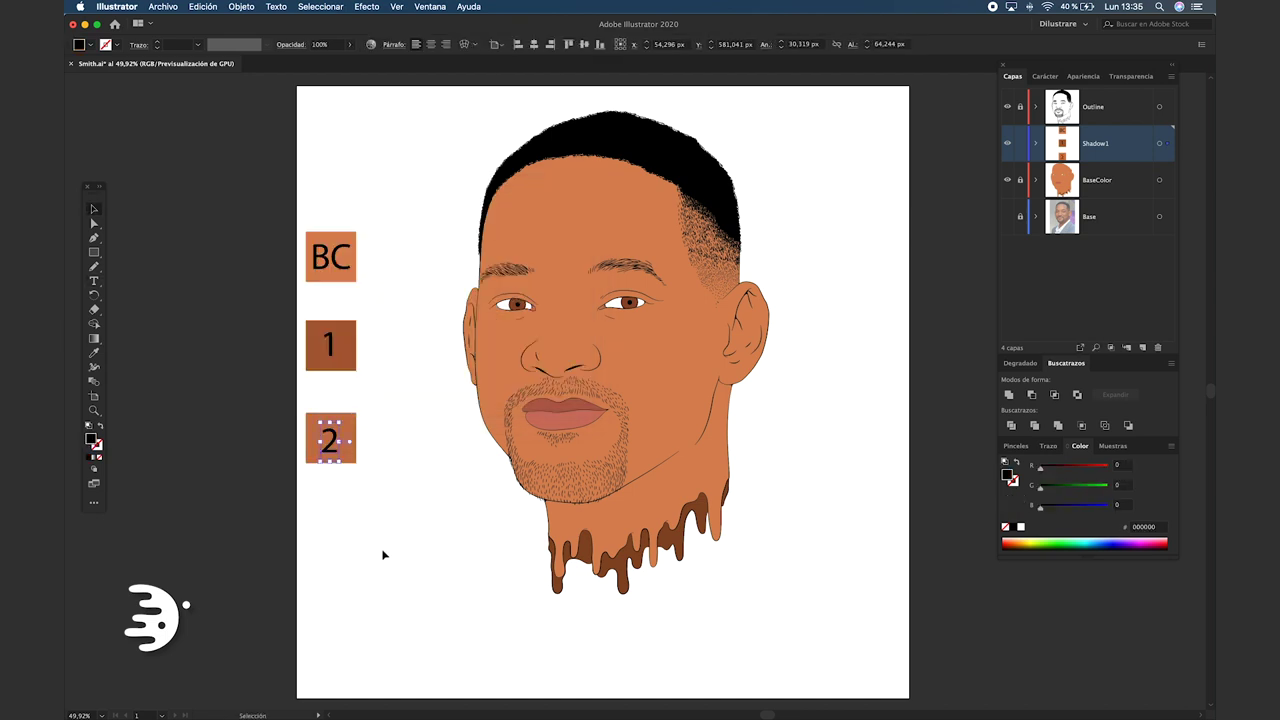
Place a further copy of the base swatch below swatch 2, fill it with 703416 and label it "3".
drag(346, 279, 340, 541)
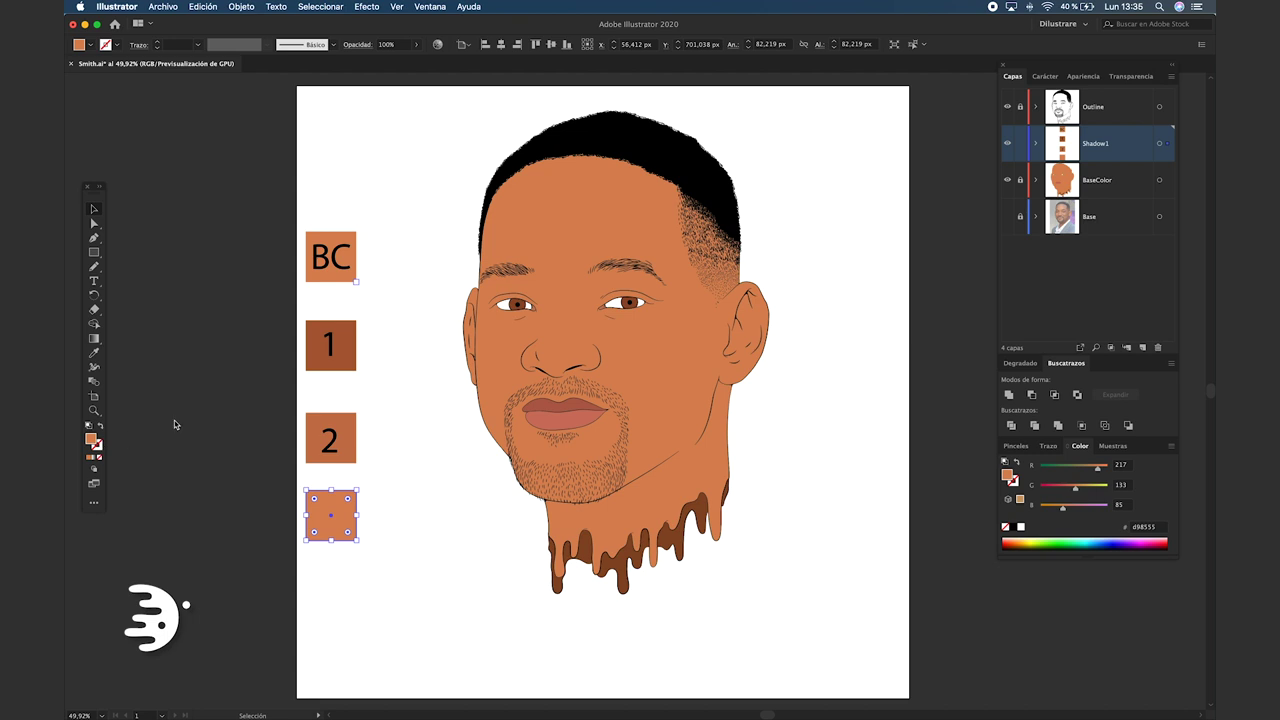
double_click(91, 439)
mouse_move(345, 239)
mouse_down()
mouse_move(367, 307)
mouse_move(377, 300)
mouse_up()
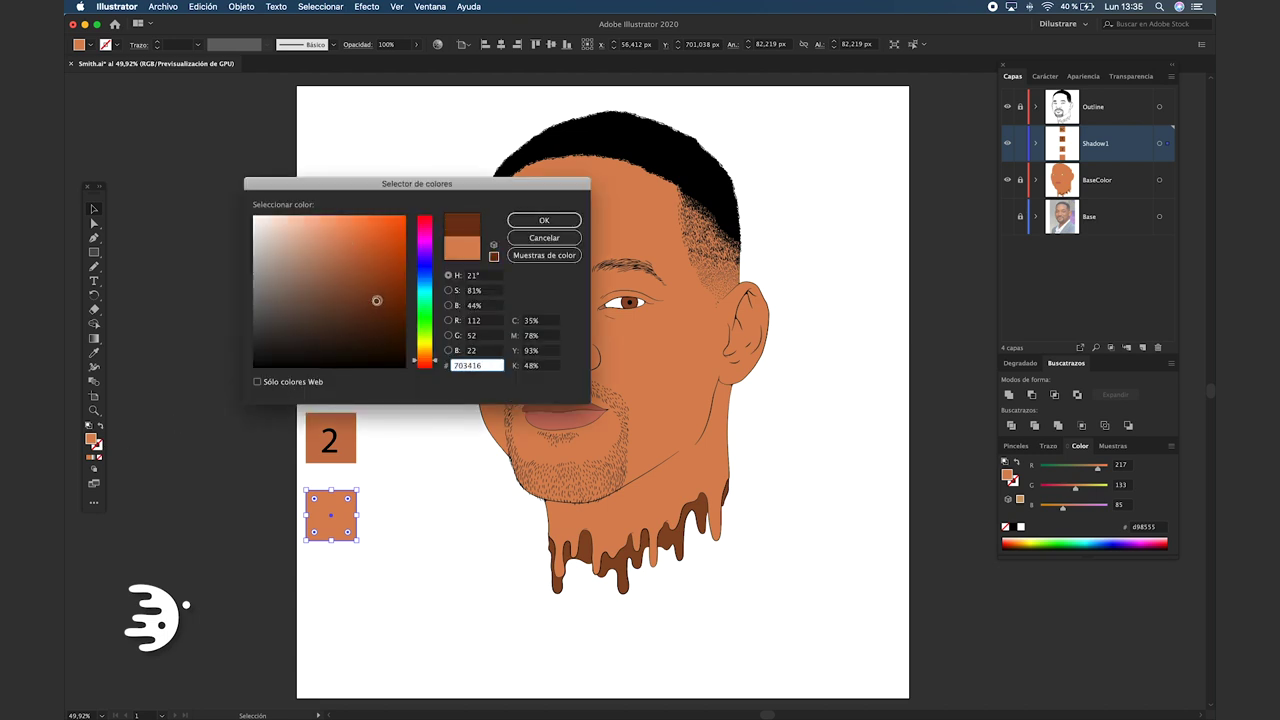
key(Return)
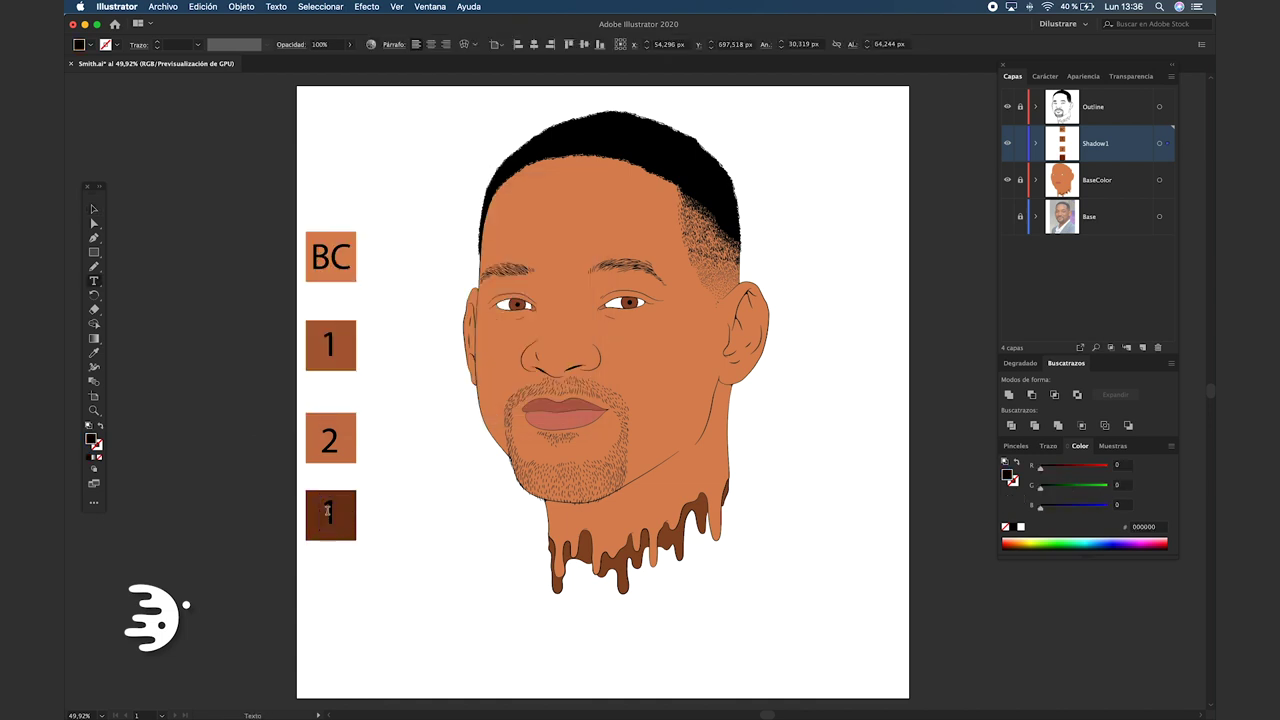
Add a highlight swatch filled with e59e7a and arrange the column from the top as highlight, 3, 1, 2, BC.
drag(366, 251, 371, 194)
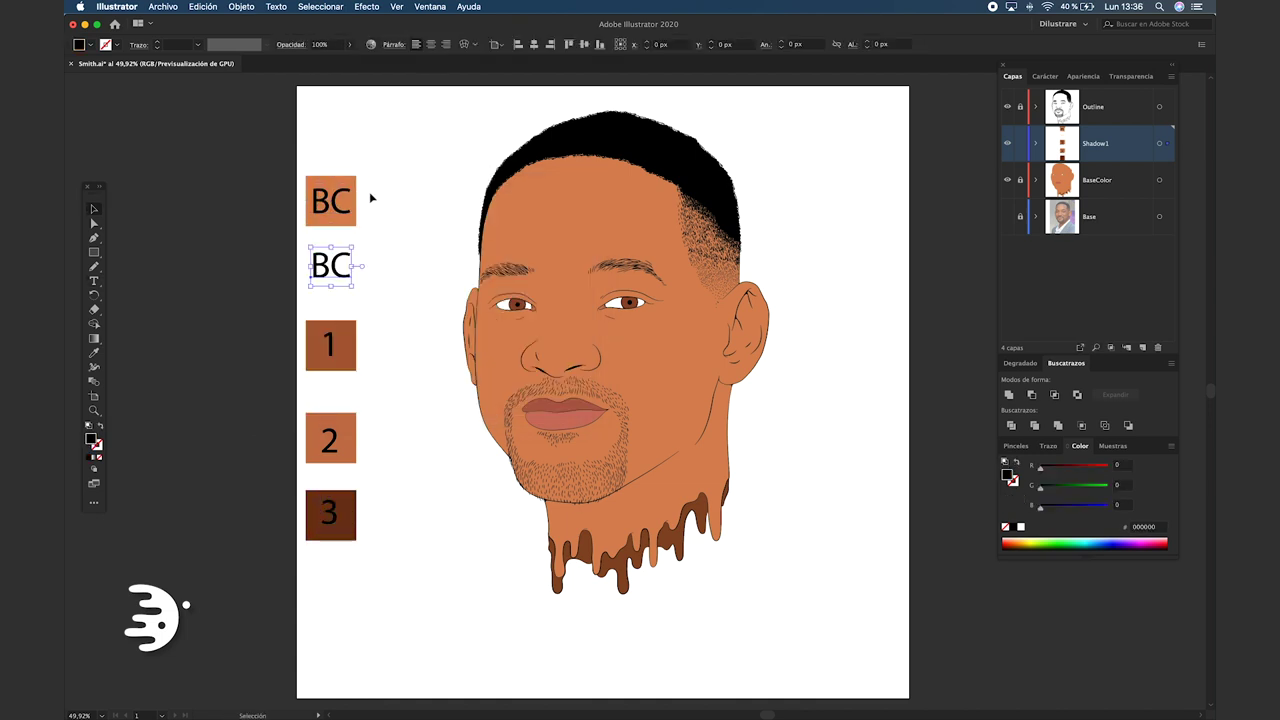
double_click(90, 439)
text(e29169)
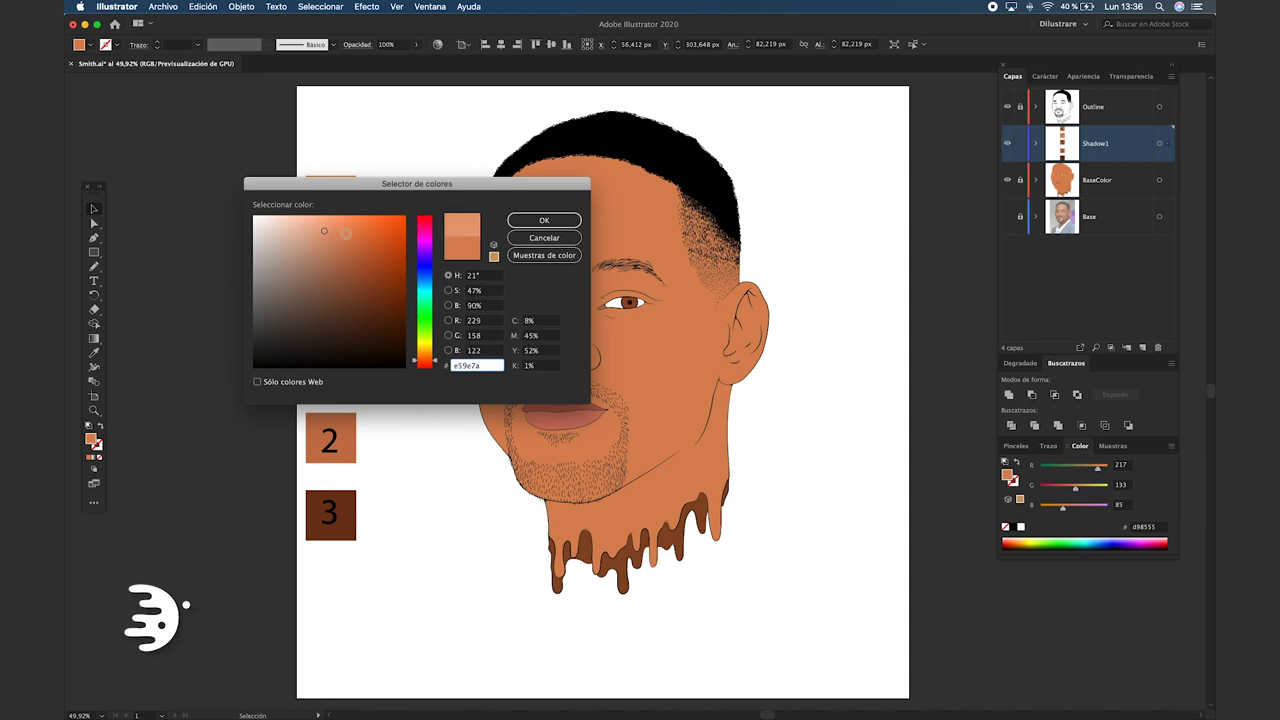
click(544, 220)
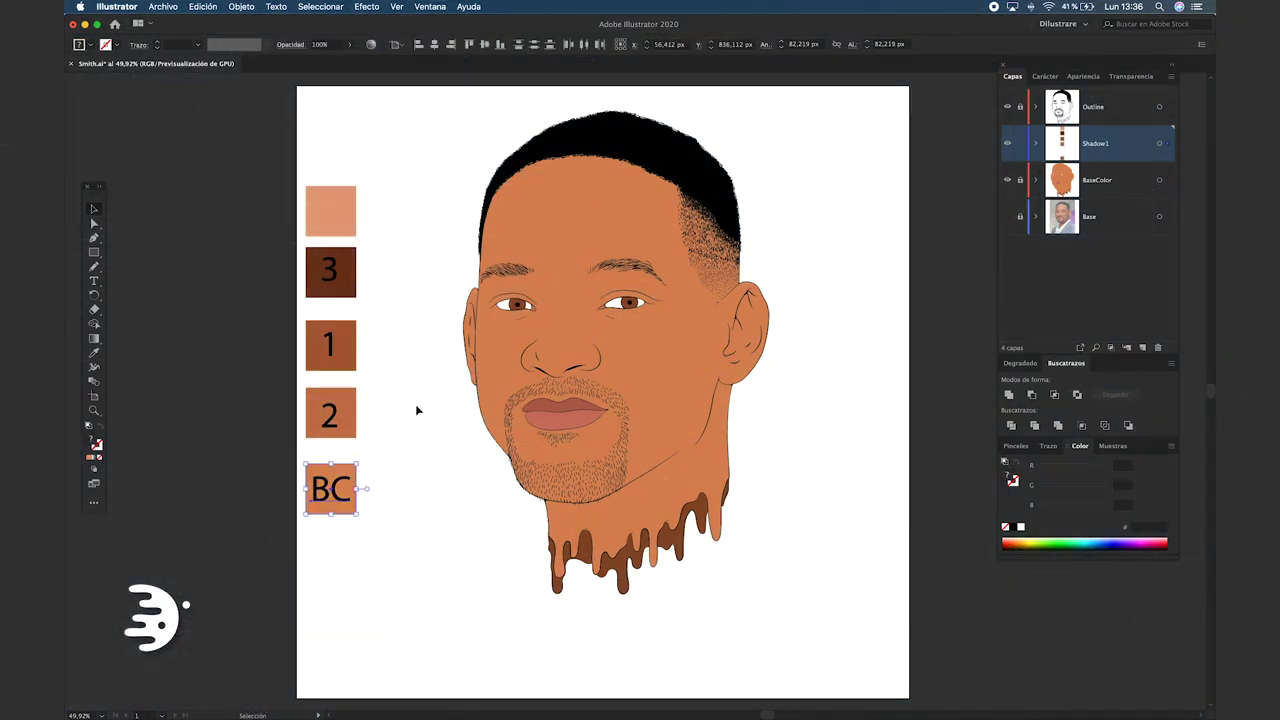
click(418, 409)
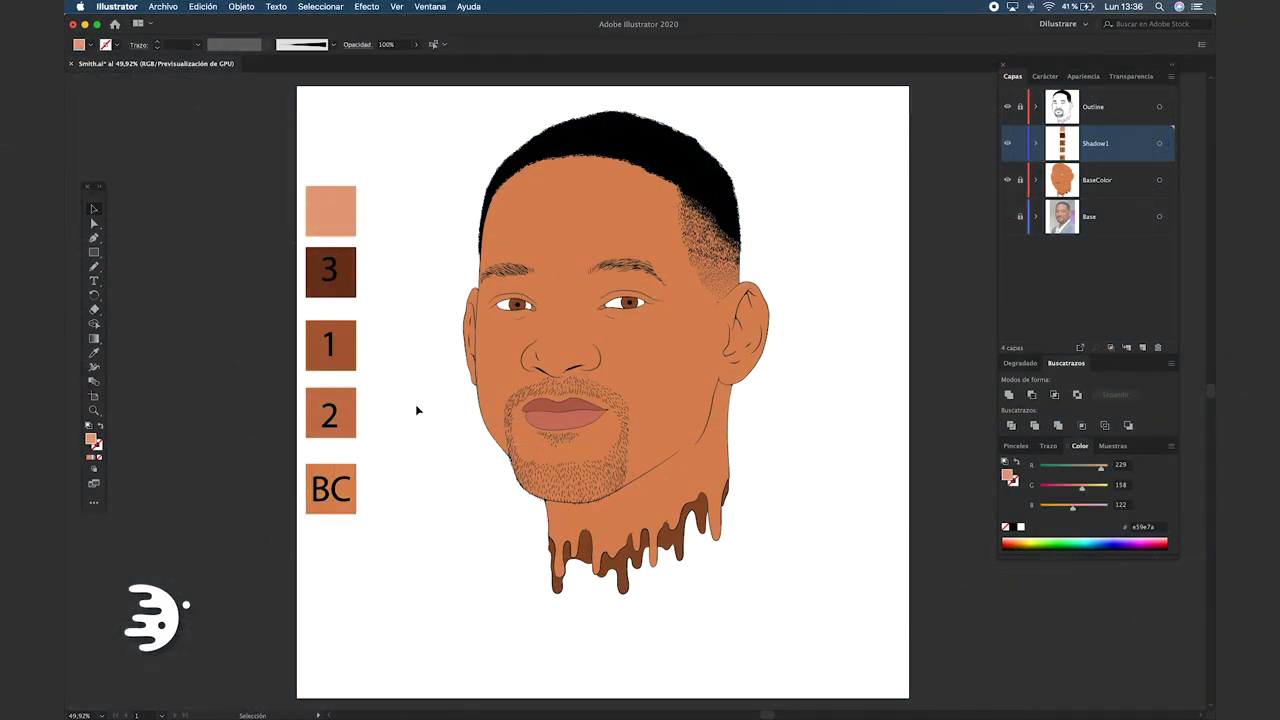
Select the medium-shade swatch labelled 1 on the Shadow1 layer, and clear the selection.
key(a)
click(343, 345)
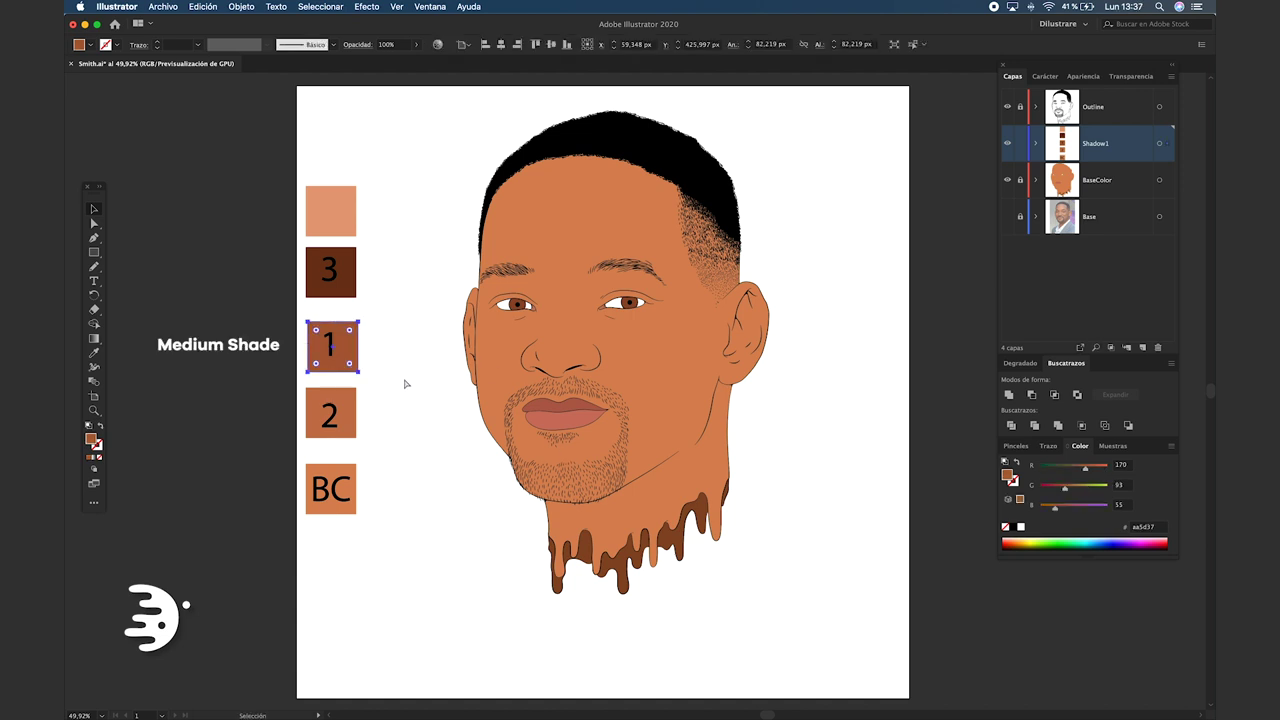
key(v)
click(401, 411)
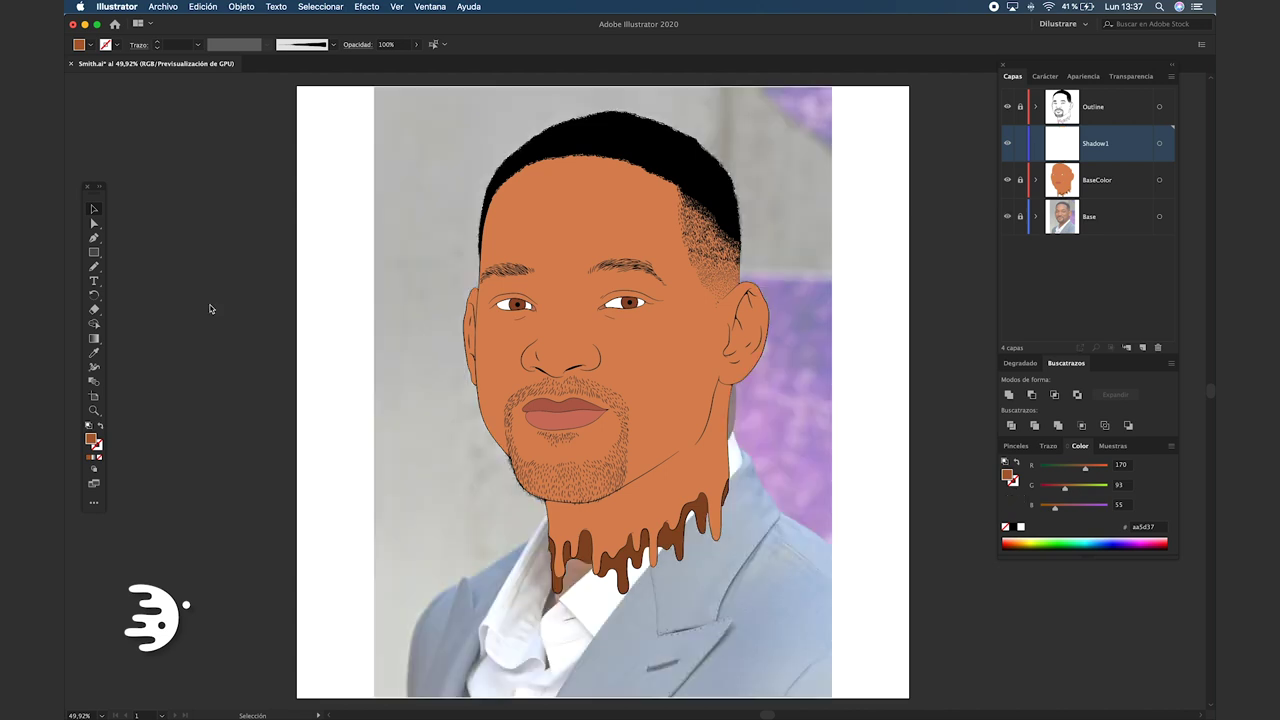
Sample the face's base skin colour and darken the fill to the medium shade a55832.
click(93, 356)
click(575, 214)
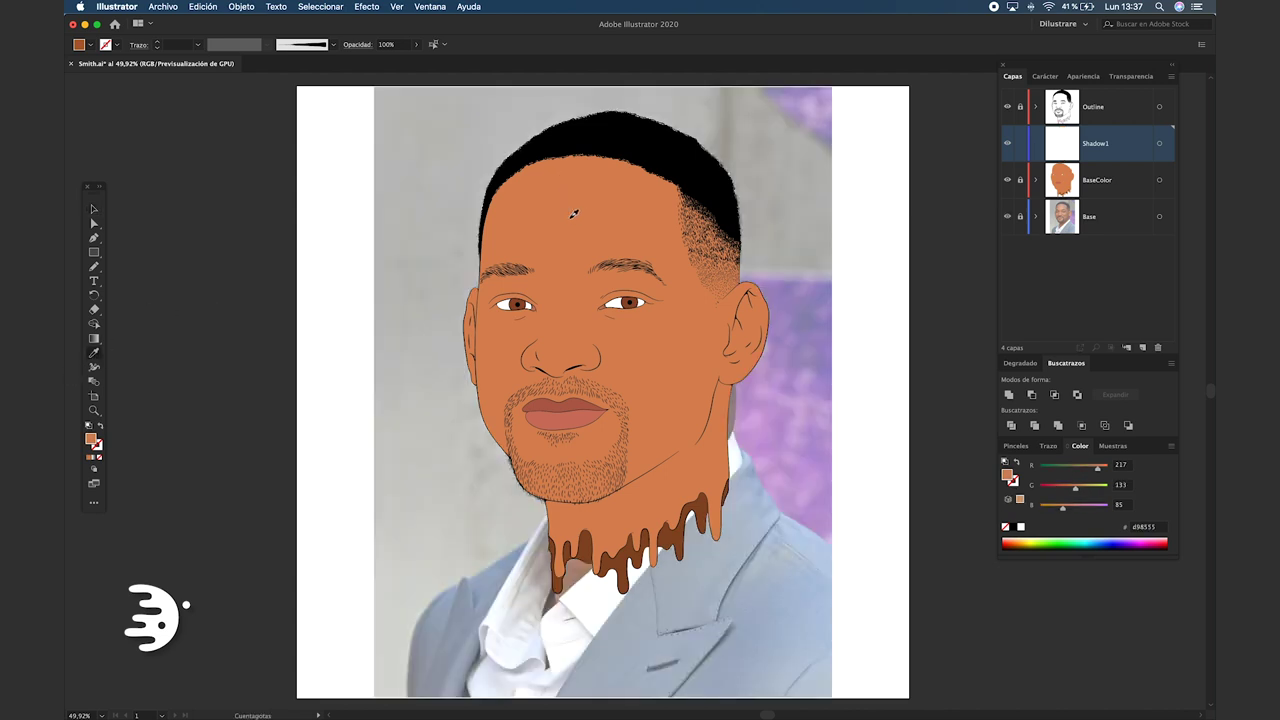
double_click(91, 440)
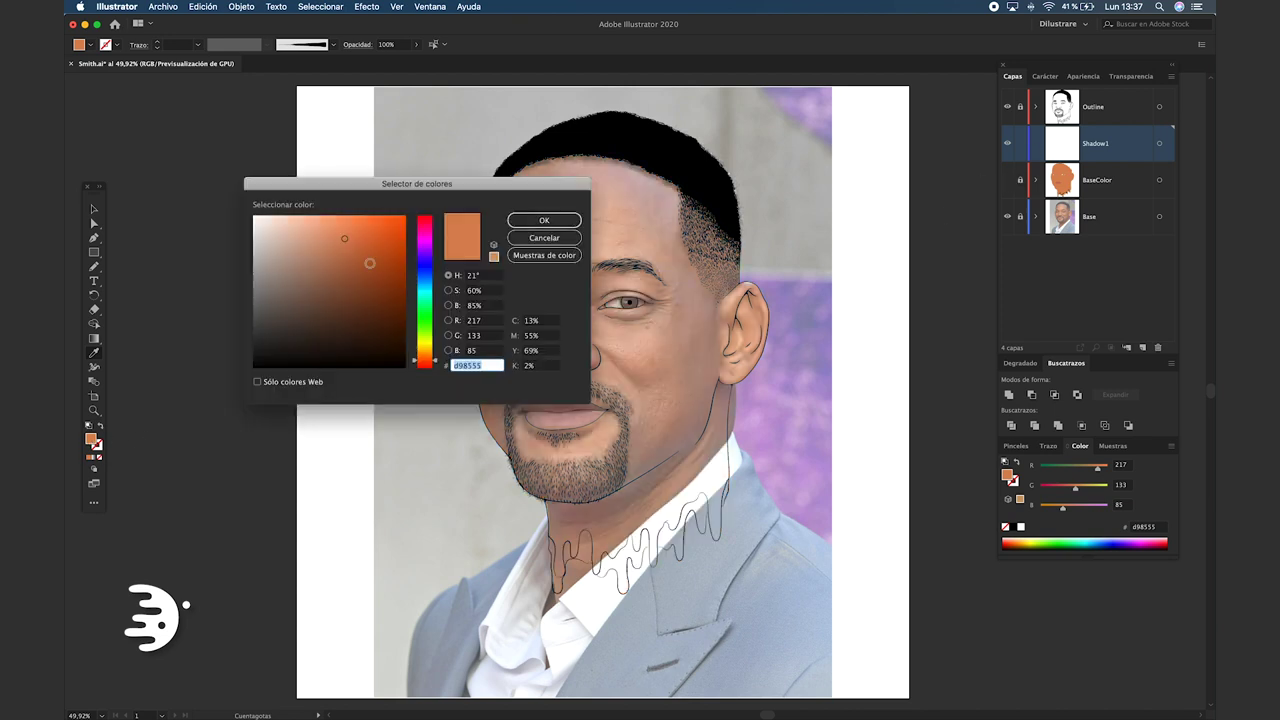
drag(348, 245, 355, 271)
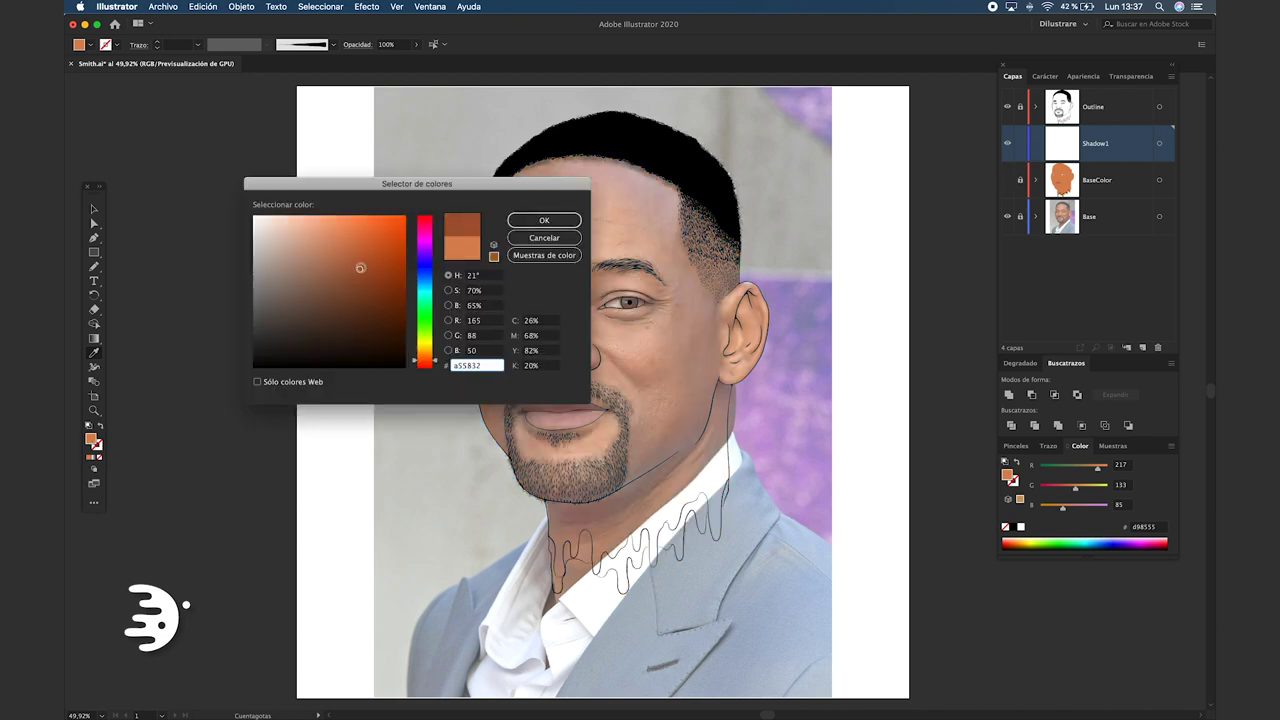
click(544, 220)
Draw freehand shadow shapes at the outer corner and along the upper lid crease of the right-hand eye.
click(94, 266)
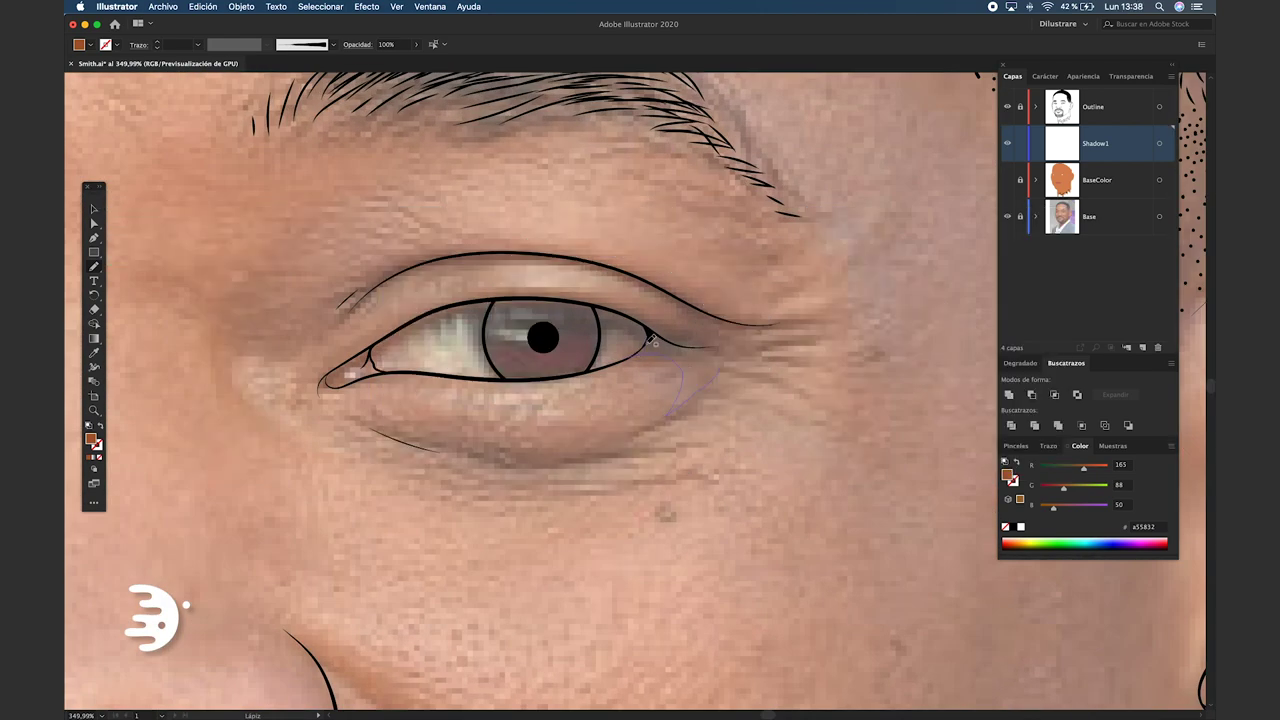
drag(740, 342, 660, 343)
scroll(650, 300, left, 3)
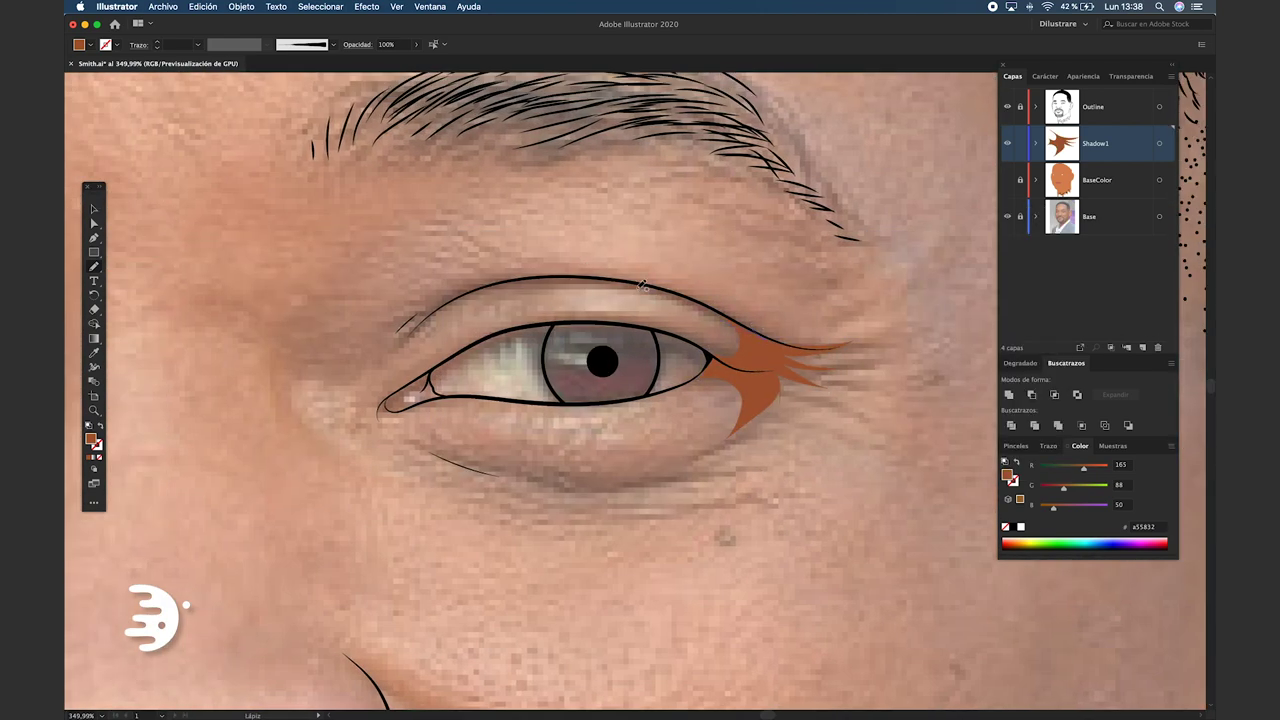
mouse_move(411, 313)
mouse_down()
mouse_move(608, 269)
mouse_move(740, 318)
mouse_up()
Draw matching freehand shadow shapes at the outer corner and along the lid crease of the left-hand eye.
key(super+0)
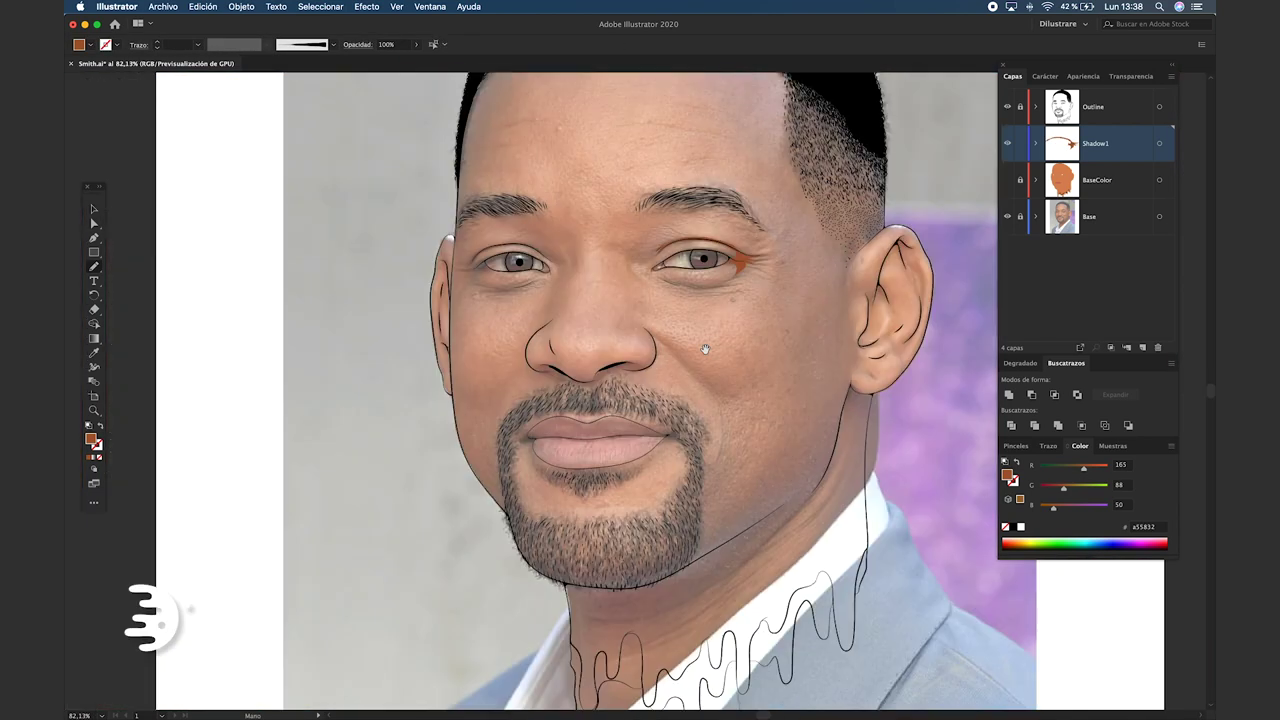
click(1007, 180)
scroll(583, 280, up, 5)
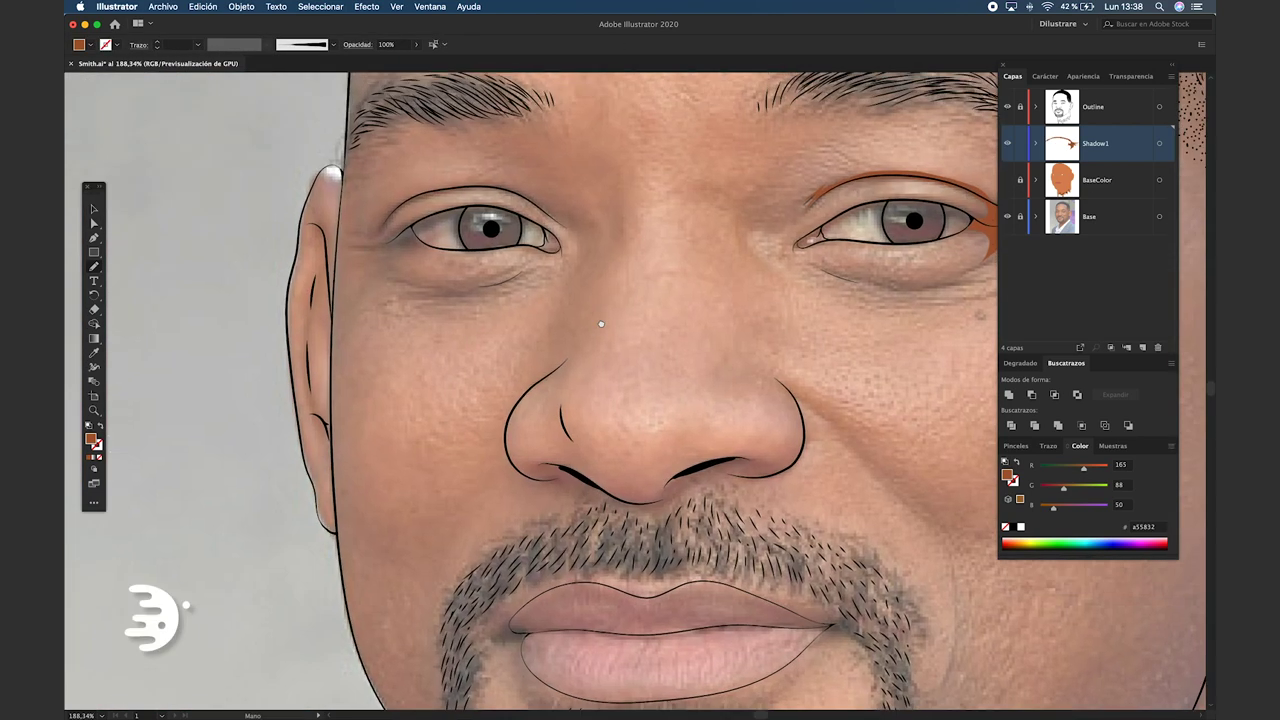
mouse_move(408, 240)
mouse_down()
mouse_move(623, 160)
mouse_move(832, 236)
mouse_up()
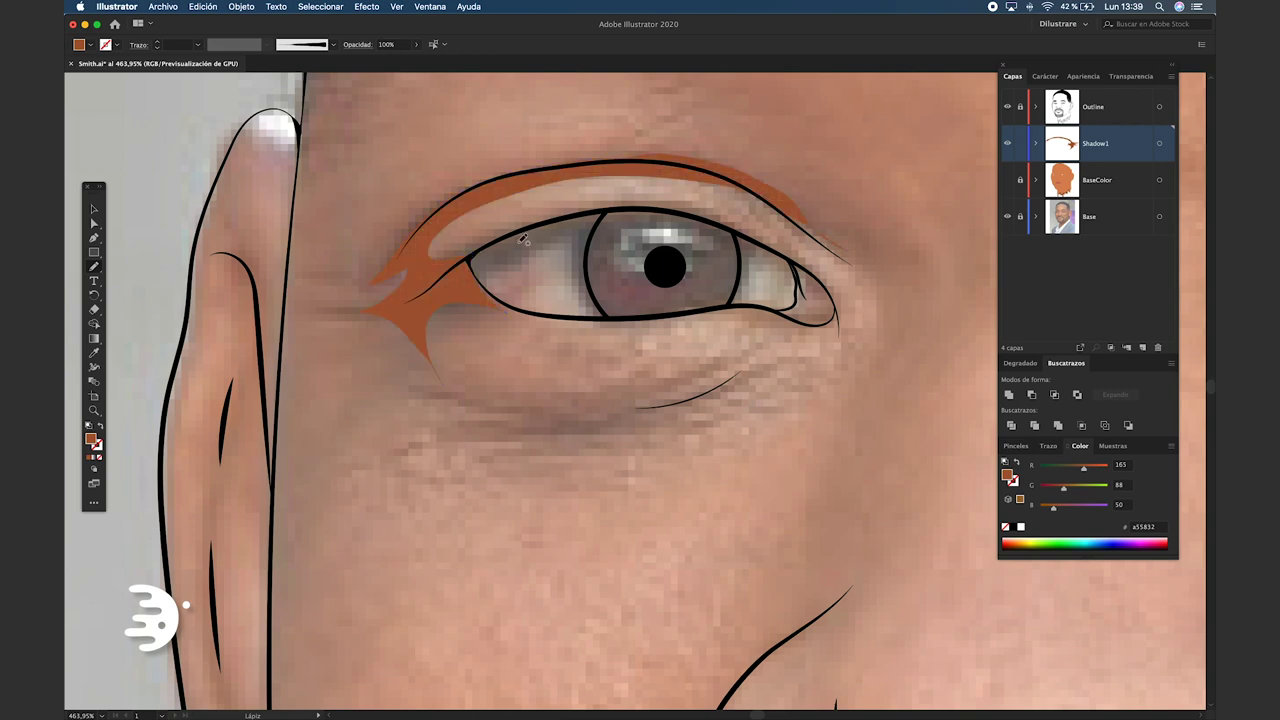
super+click(848, 256)
super+click(848, 256)
drag(840, 252, 600, 168)
Draw medium-shade shadow shapes beneath the nose tip, around the nostrils and down the groove above the lip.
super+click(521, 349)
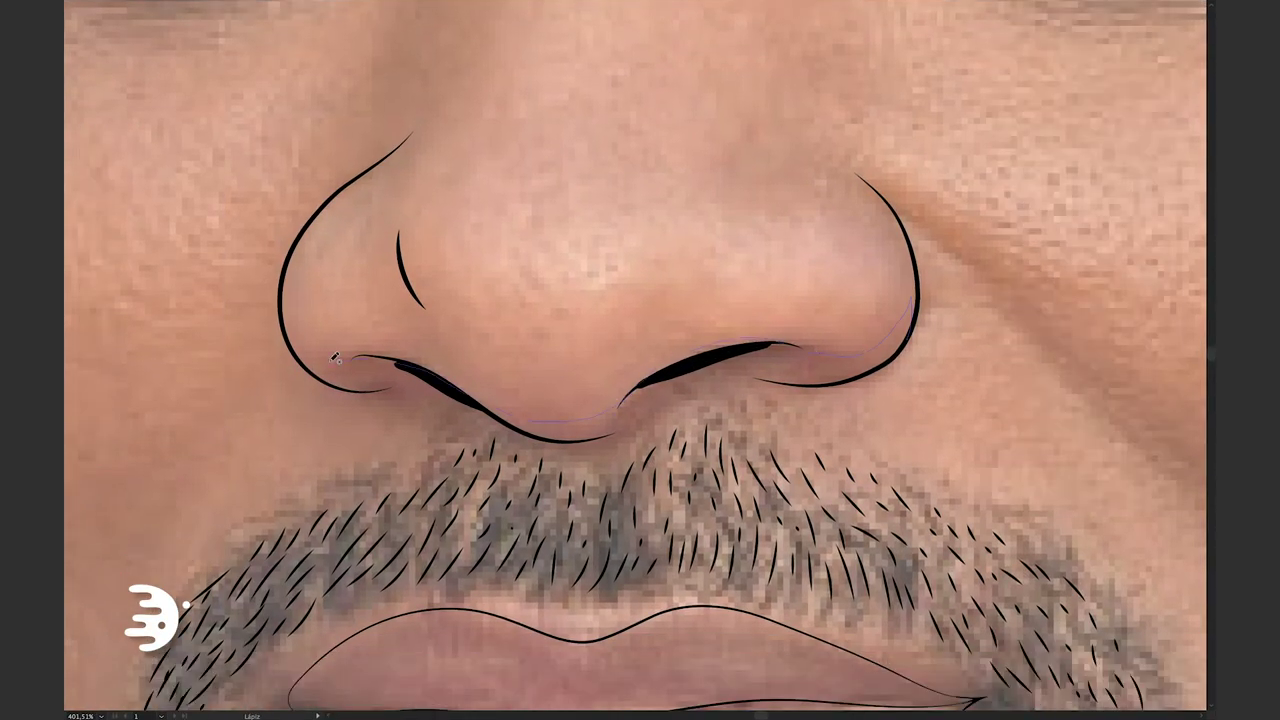
drag(335, 357, 398, 385)
drag(655, 397, 657, 398)
super+click(470, 399)
drag(345, 358, 348, 360)
Try a medium-shade shadow over the faded hair at the temple, and delete that shape.
scroll(659, 426, down, 2)
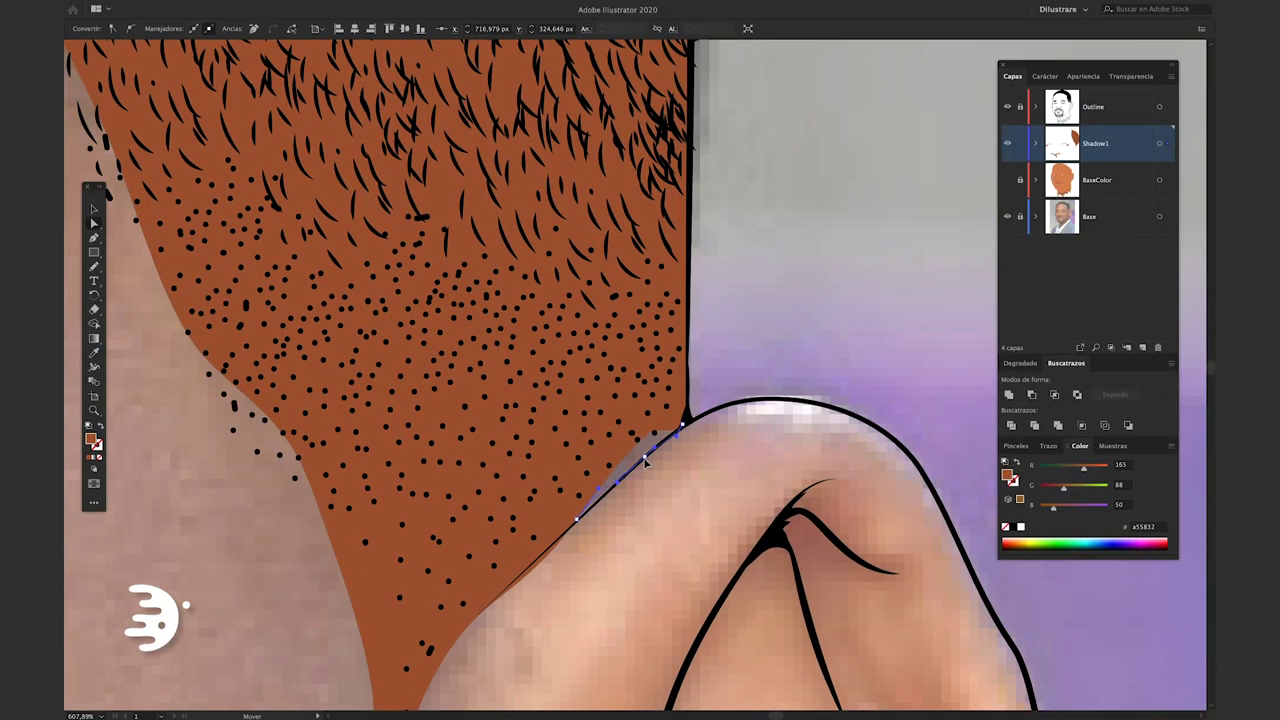
key(n)
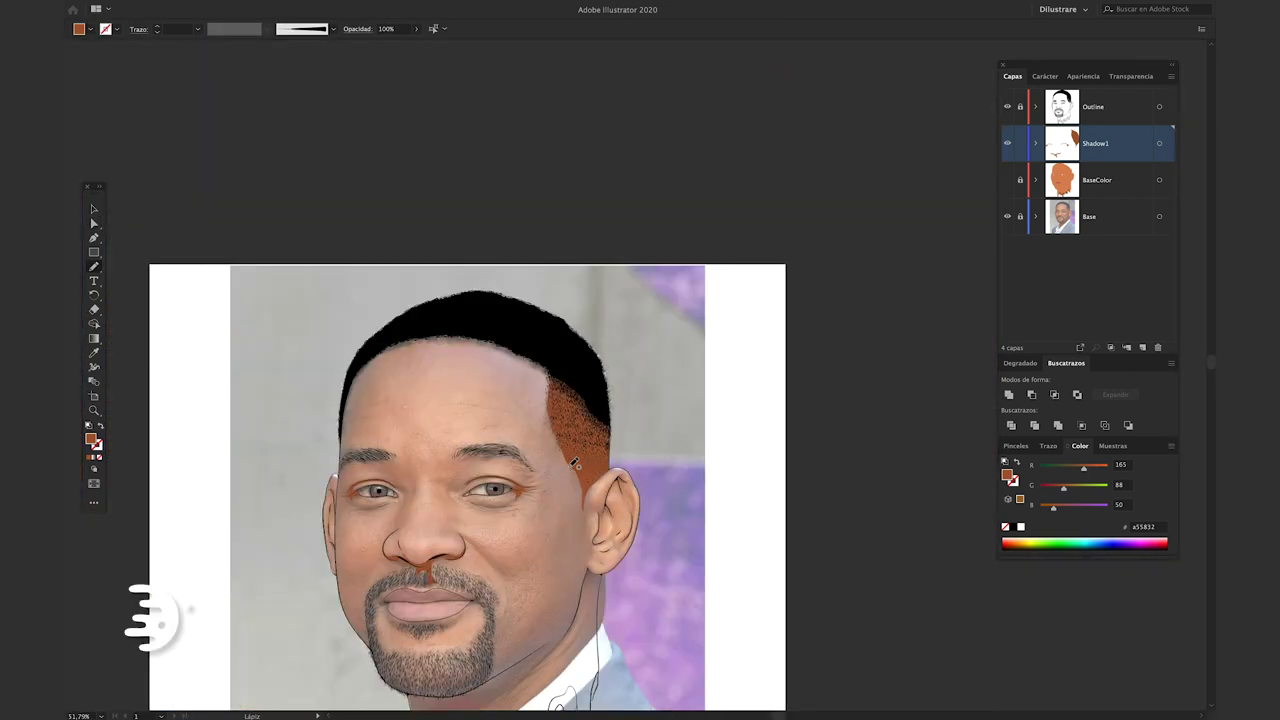
drag(672, 410, 776, 262)
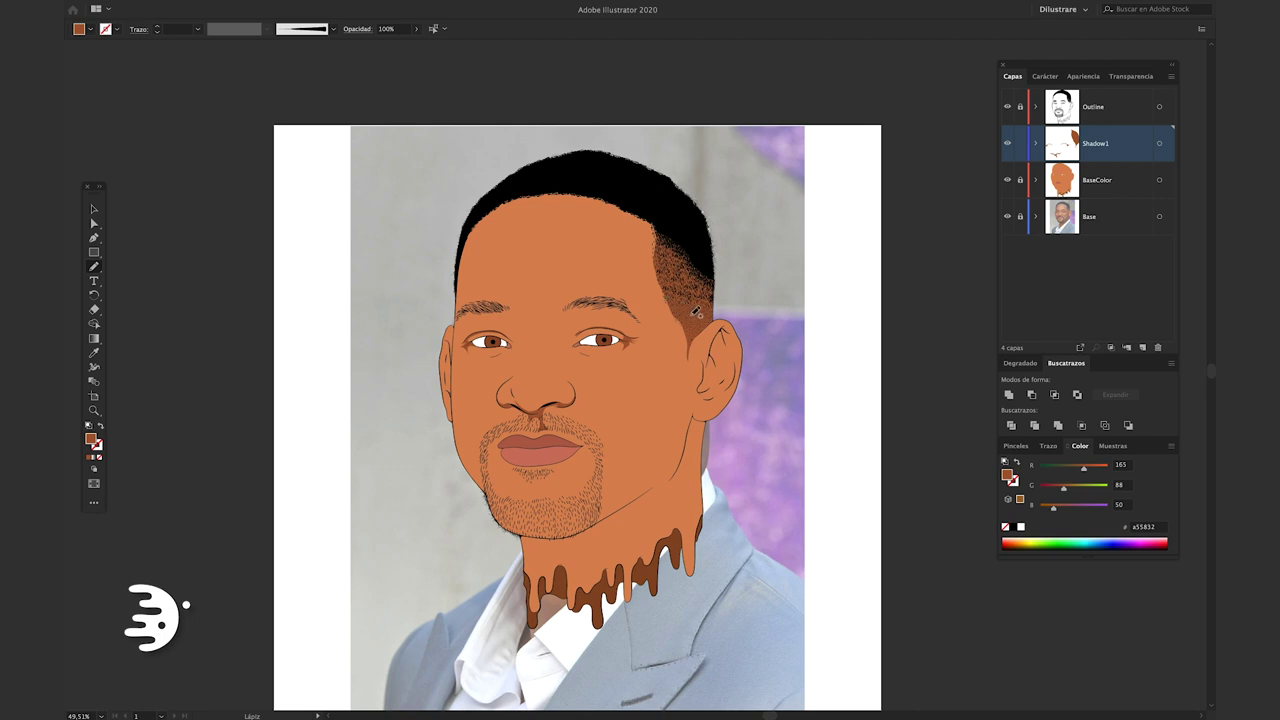
ctrl+click(689, 299)
key(Delete)
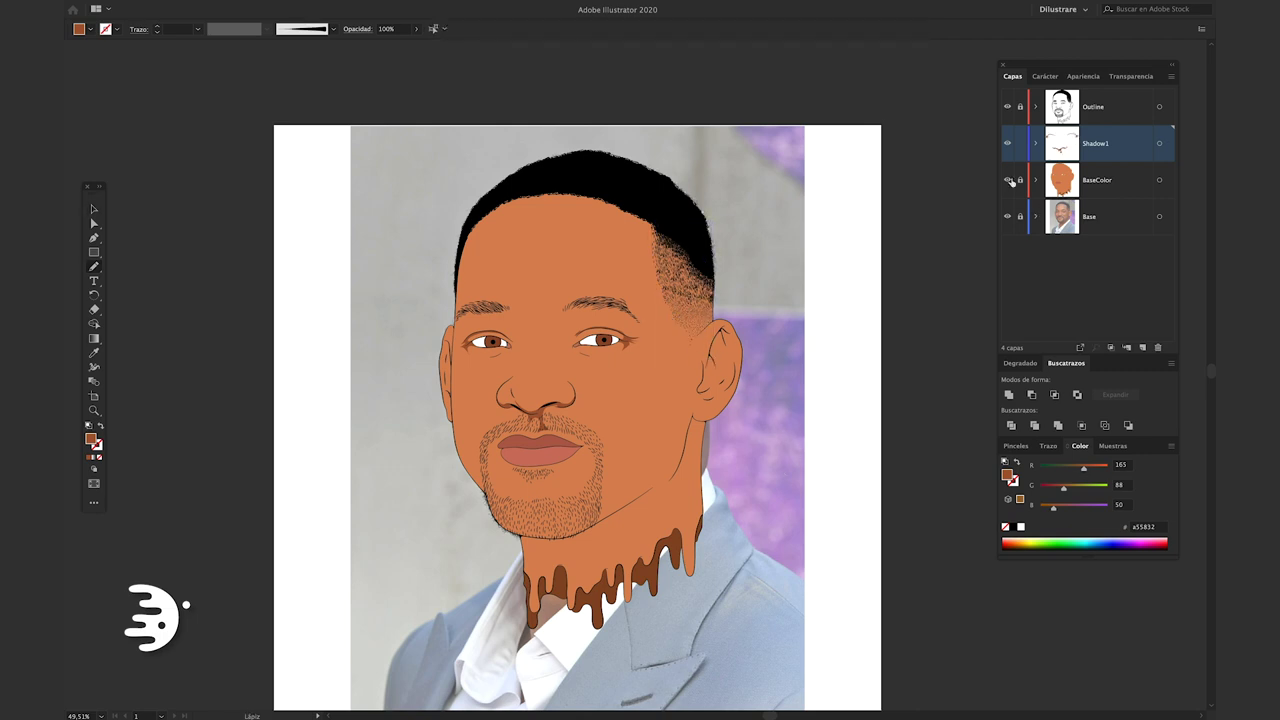
Shade the inner folds of the right-hand ear and the neck below it with freehand medium-shade shapes.
scroll(714, 357, up, 3)
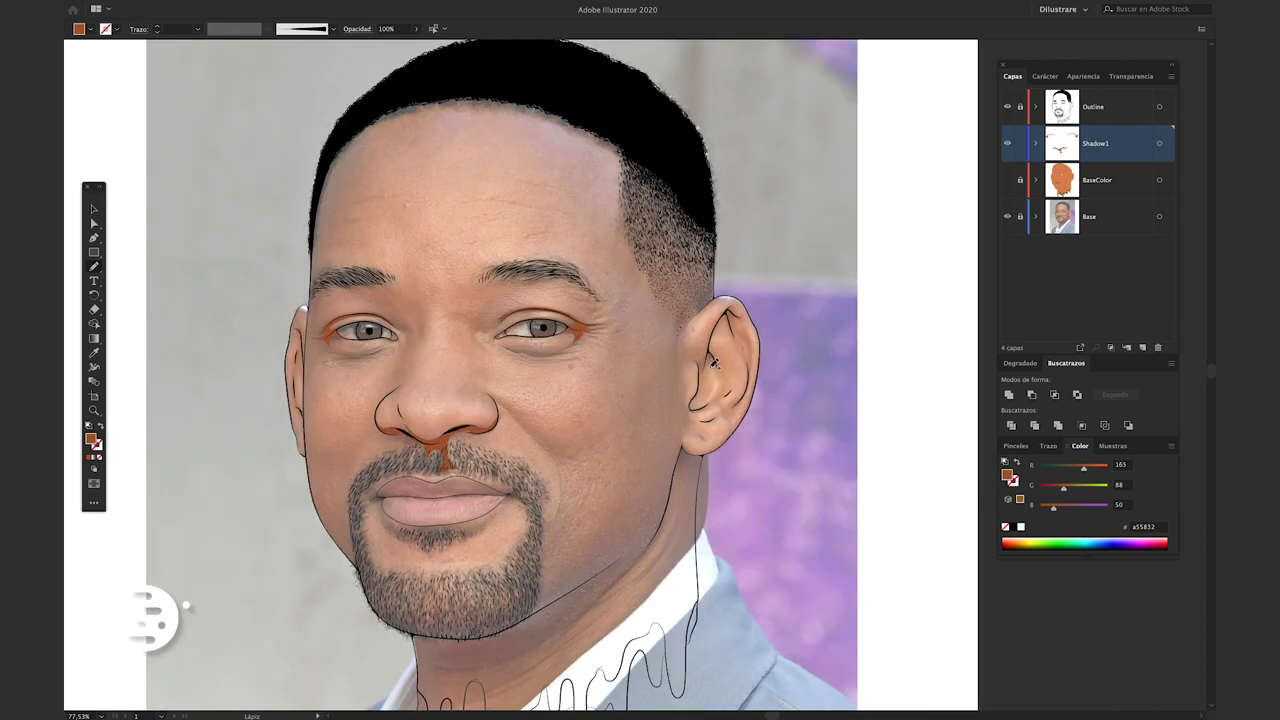
scroll(714, 362, up, 3)
key(Tab)
scroll(690, 291, up, 3)
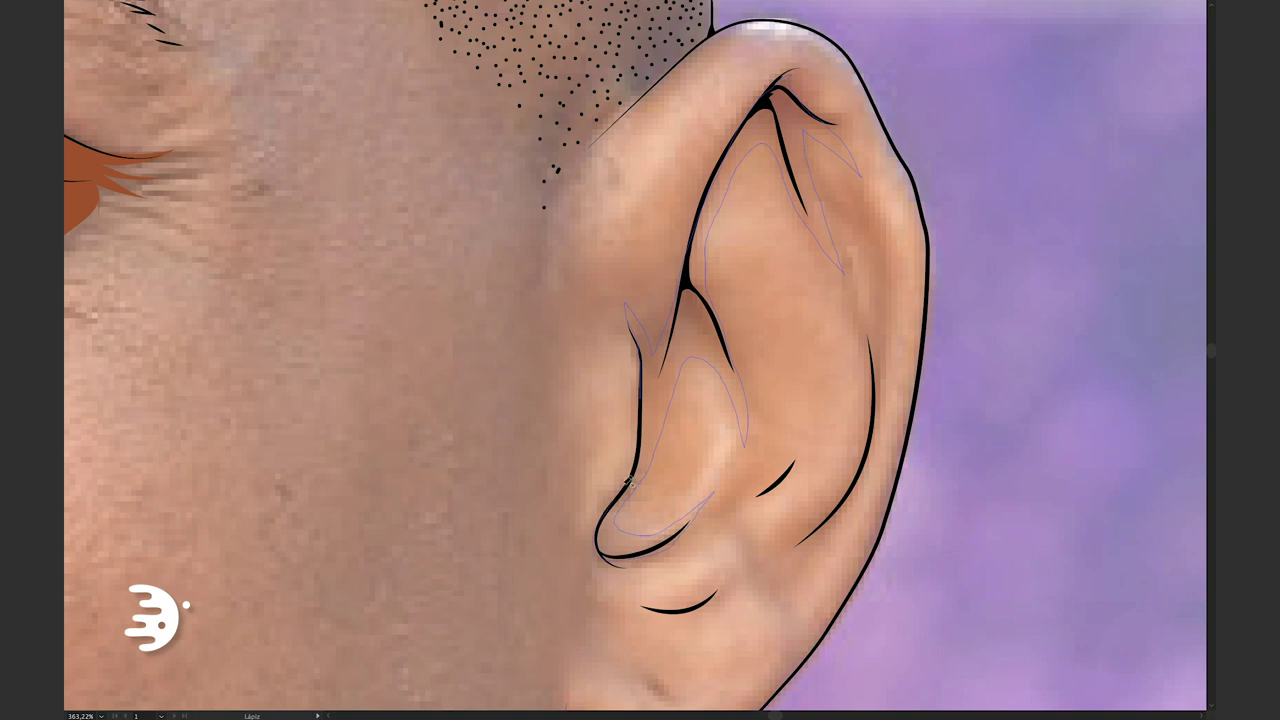
scroll(853, 378, down, 1)
scroll(821, 361, up, 1)
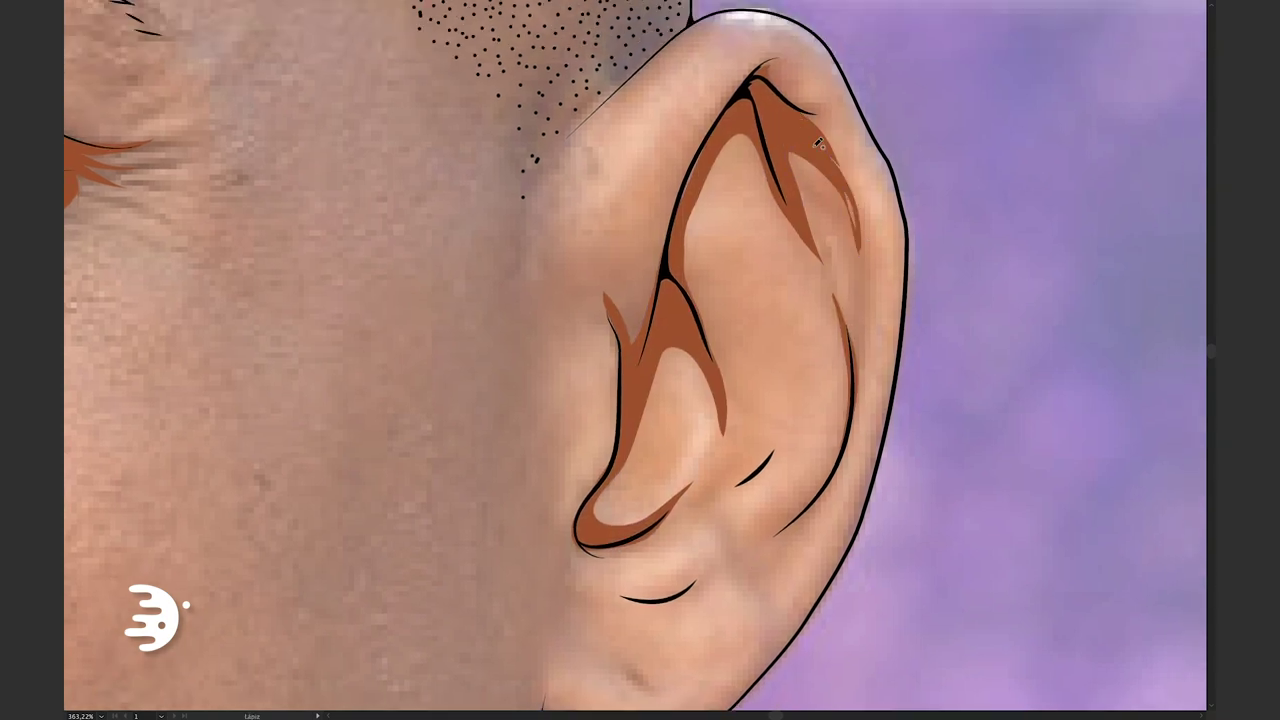
scroll(864, 253, down, 1)
scroll(760, 230, down, 3)
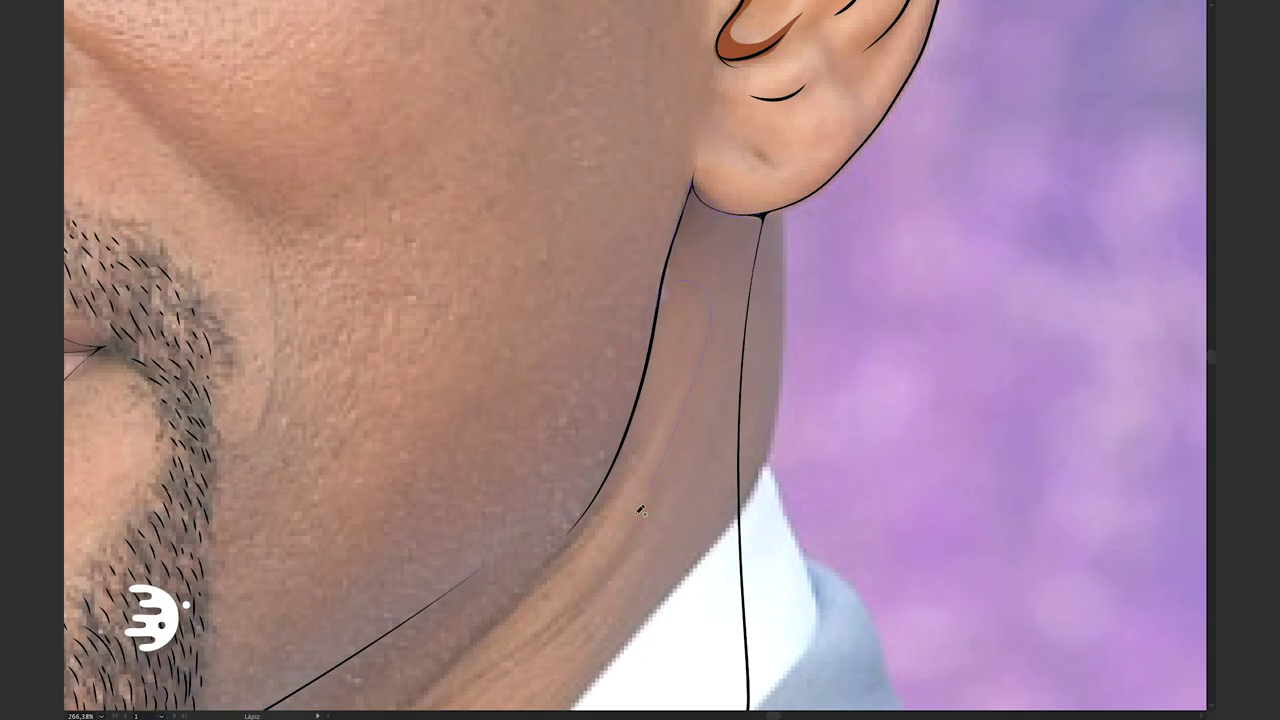
scroll(740, 250, down, 3)
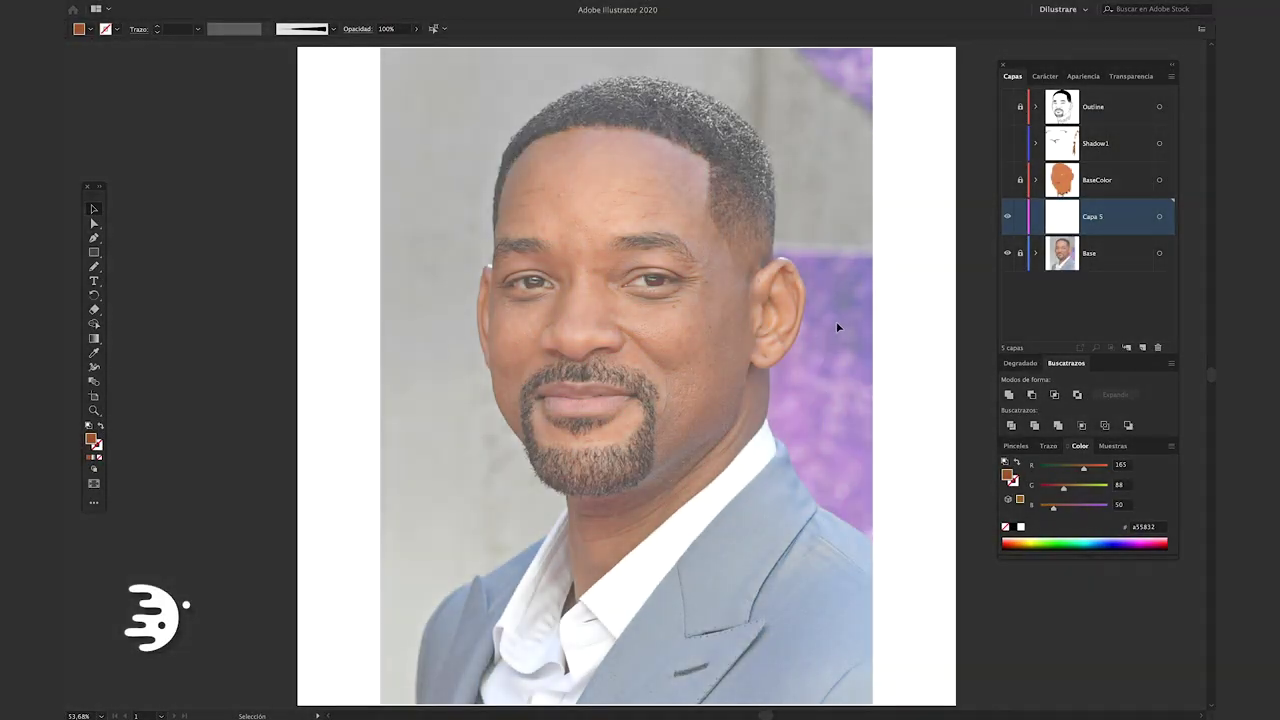
Draw a yellow e3cd17 circle above the head on the Capa 5 layer as the light source.
drag(836, 321, 808, 337)
click(1031, 545)
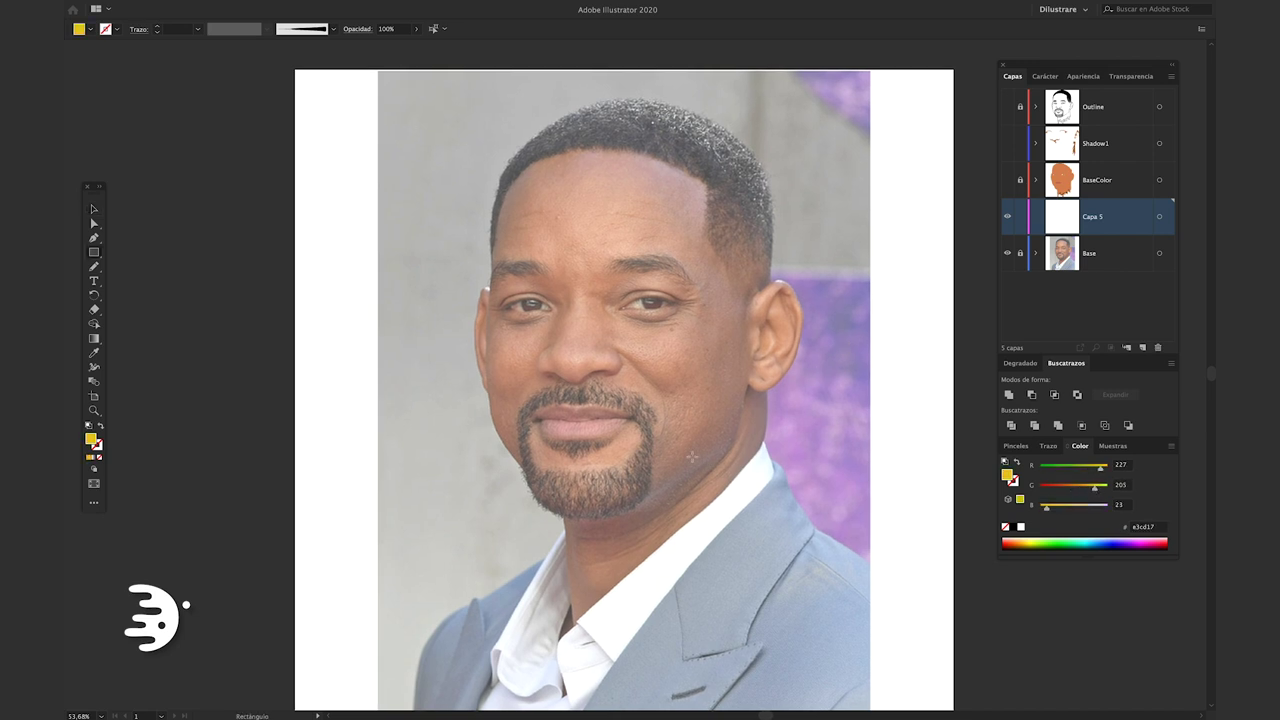
scroll(740, 327, down, 1)
key(l)
drag(620, 77, 684, 138)
key(space)
Paint yellow brush strokes from the forehead down to the nose tip to mark where the light falls.
key(b)
key(shift+x)
drag(628, 207, 647, 215)
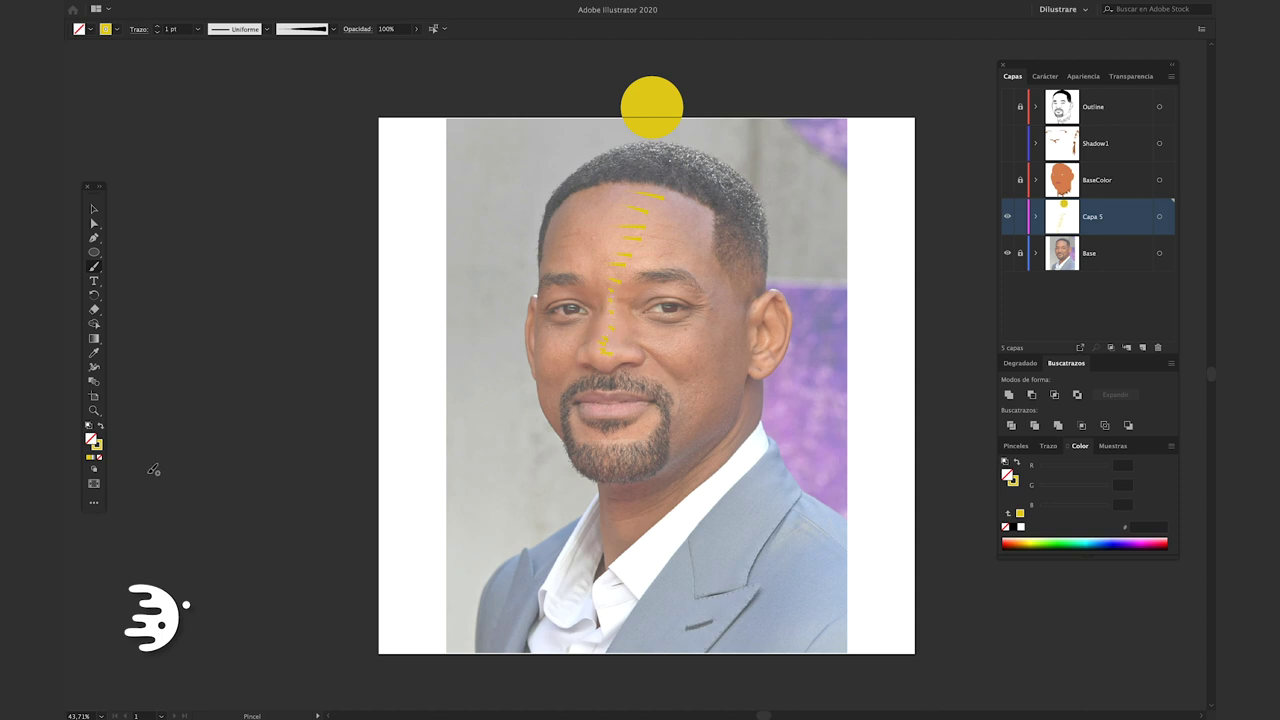
Set the stroke to 514e3f and paint dark marks along the shadowed side from the forehead to the jaw.
double_click(97, 445)
click(292, 316)
click(543, 217)
scroll(677, 189, up, 2)
mouse_move(677, 189)
mouse_down()
mouse_move(702, 224)
mouse_move(739, 337)
mouse_move(745, 396)
mouse_up()
scroll(740, 400, down, 5)
mouse_move(760, 292)
mouse_down()
mouse_move(756, 370)
mouse_move(716, 402)
mouse_up()
drag(706, 382, 690, 420)
drag(698, 410, 684, 440)
drag(668, 428, 660, 452)
mouse_move(742, 226)
mouse_down()
mouse_move(762, 318)
mouse_move(758, 228)
mouse_up()
Paint dark marks around both eyes and down the shadowed side of the nose bridge.
scroll(700, 200, up, 2)
mouse_move(692, 205)
mouse_down()
mouse_move(655, 192)
mouse_move(690, 214)
mouse_move(682, 246)
mouse_up()
mouse_move(598, 252)
mouse_down()
mouse_move(656, 250)
mouse_move(810, 305)
mouse_move(612, 258)
mouse_up()
drag(640, 338, 622, 356)
drag(645, 312, 628, 334)
drag(652, 262, 640, 284)
drag(648, 290, 634, 306)
drag(612, 216, 640, 244)
drag(642, 244, 636, 264)
Paint dark shadow marks on the left-hand cheek and jaw and beneath the chin.
drag(490, 400, 562, 440)
drag(498, 464, 538, 486)
mouse_move(498, 494)
mouse_down()
mouse_move(535, 528)
mouse_move(550, 576)
mouse_up()
scroll(600, 400, down, 5)
drag(716, 455, 600, 498)
drag(694, 476, 604, 522)
Paint dark shadow marks on the neck below the right-hand ear and inside that ear.
scroll(600, 400, right, 4)
drag(752, 430, 724, 478)
drag(752, 388, 732, 428)
drag(750, 367, 736, 385)
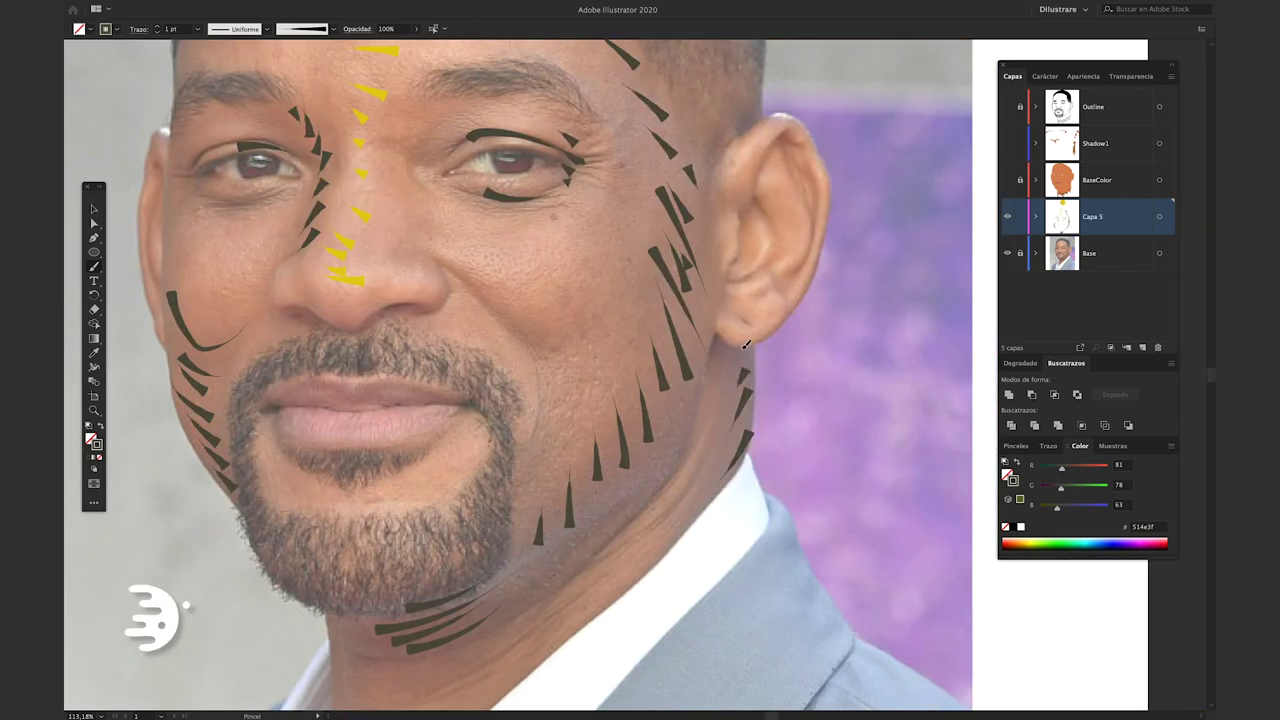
scroll(734, 340, up, 5)
scroll(734, 340, right, 4)
drag(695, 292, 652, 404)
Delete the Capa 5 layer with the light and shadow annotations.
scroll(631, 296, down, 5)
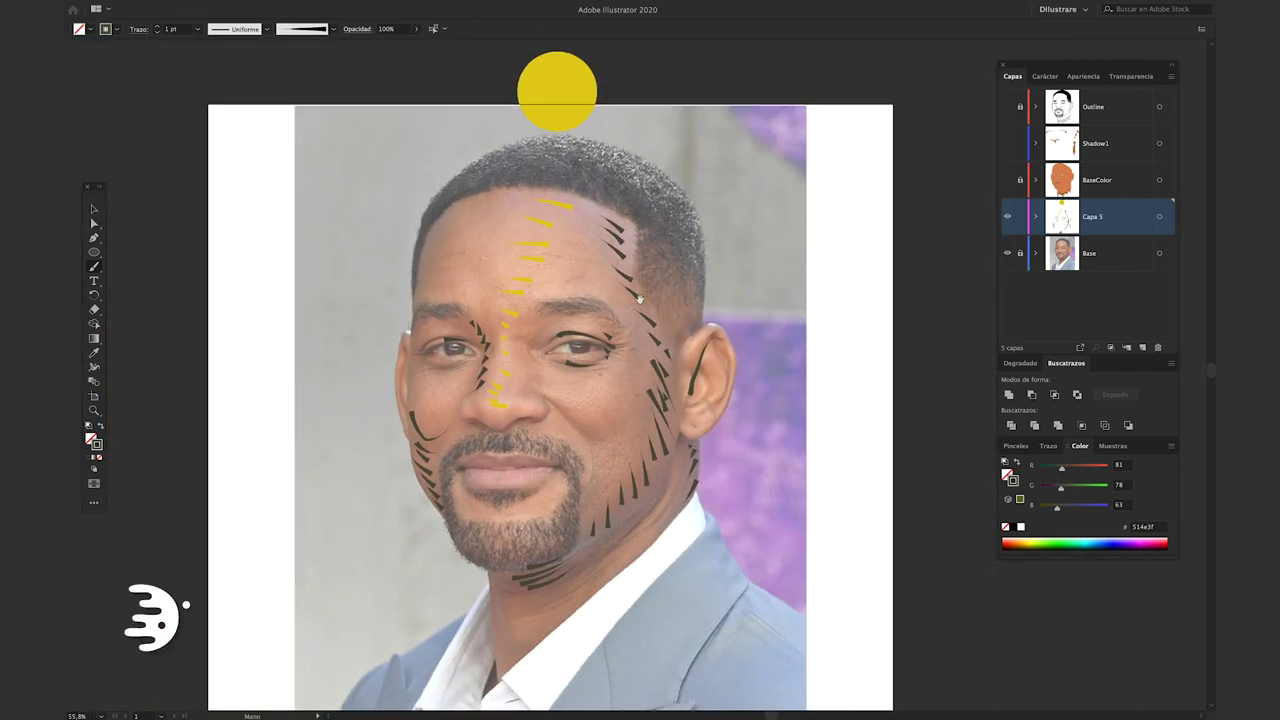
drag(635, 312, 707, 264)
key(v)
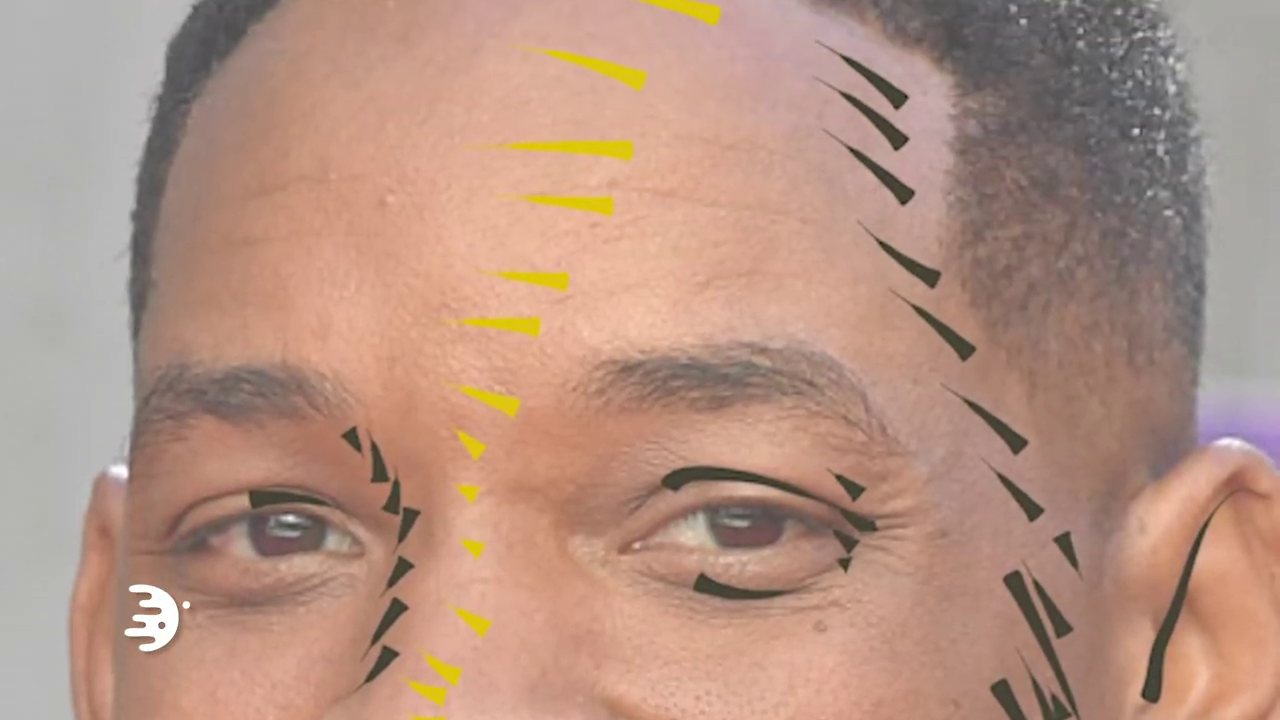
click(1157, 347)
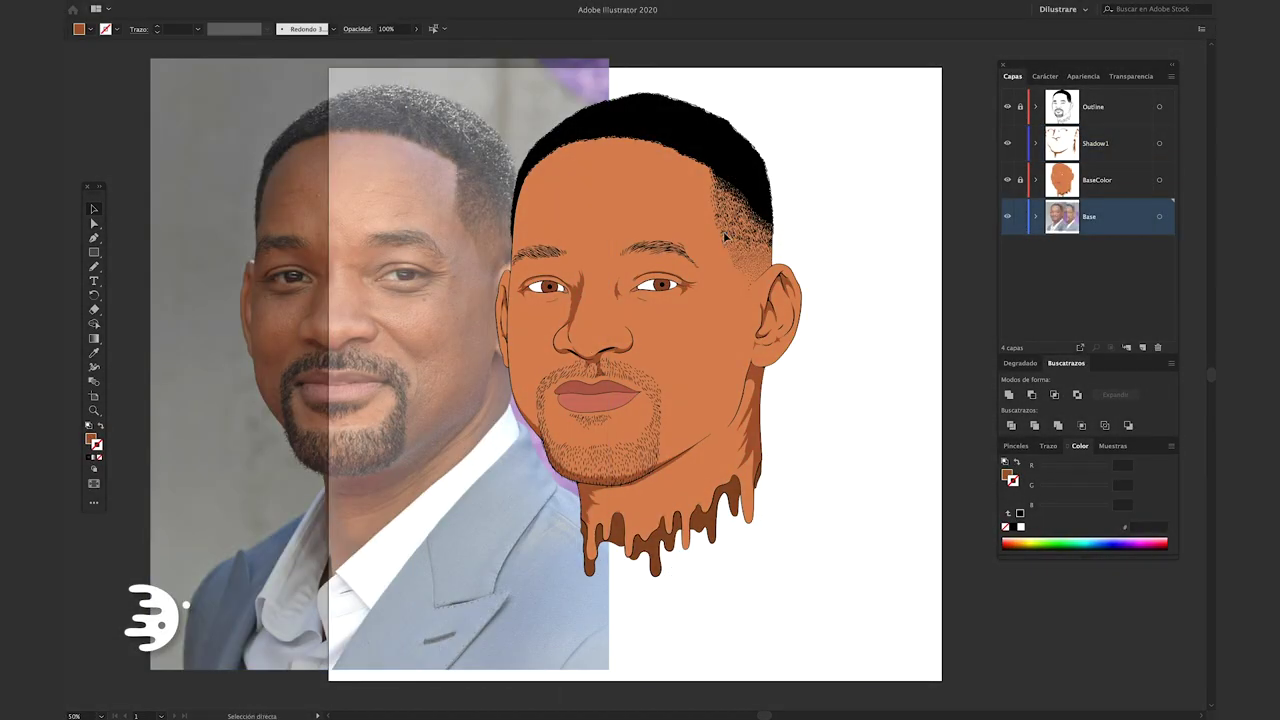
Paint small white arrows on the reference photo pointing at the shadowed areas beside the nose bridge.
key(b)
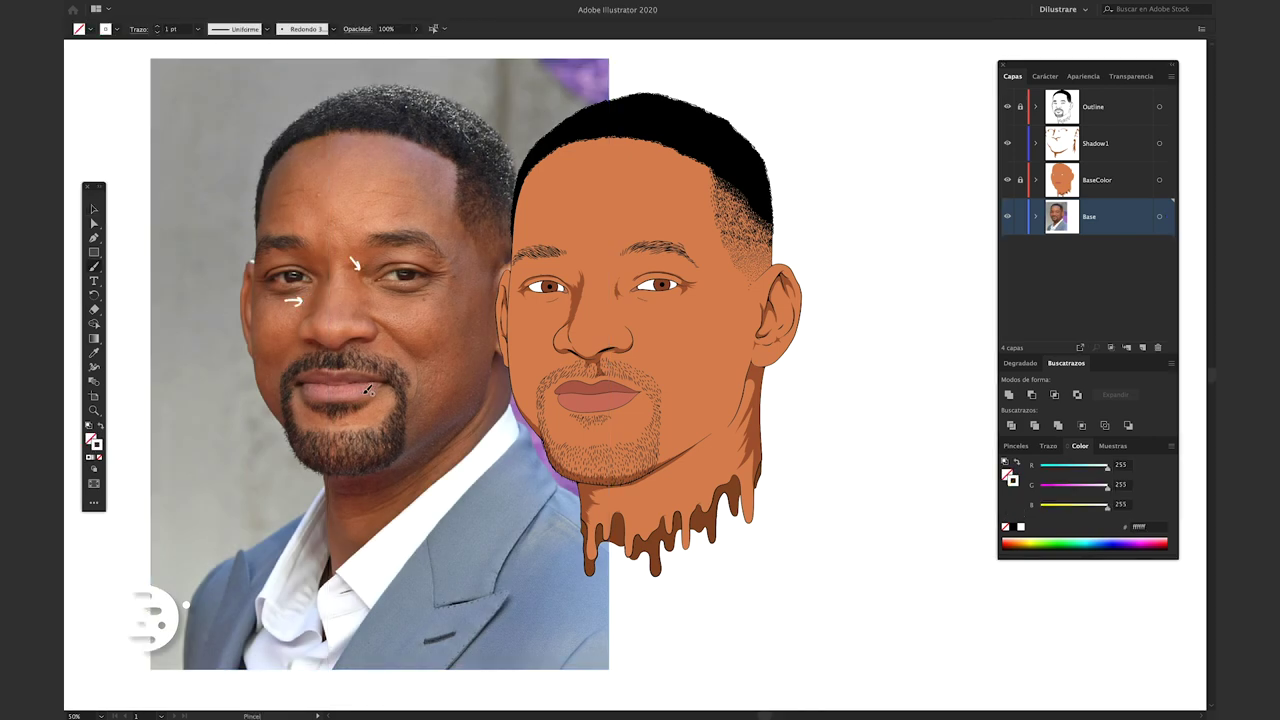
scroll(380, 445, up, 2)
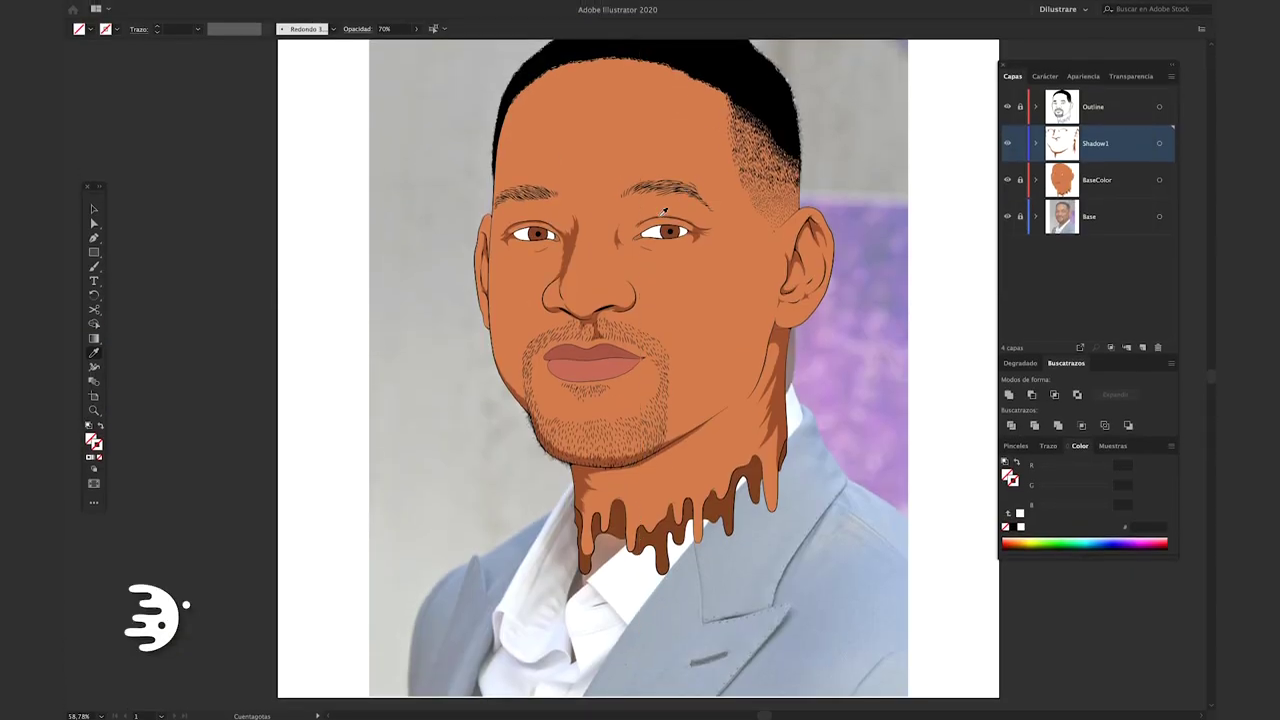
Set the fill to a purplish grey, 7f7984, for shading the eye whites.
scroll(656, 226, up, 4)
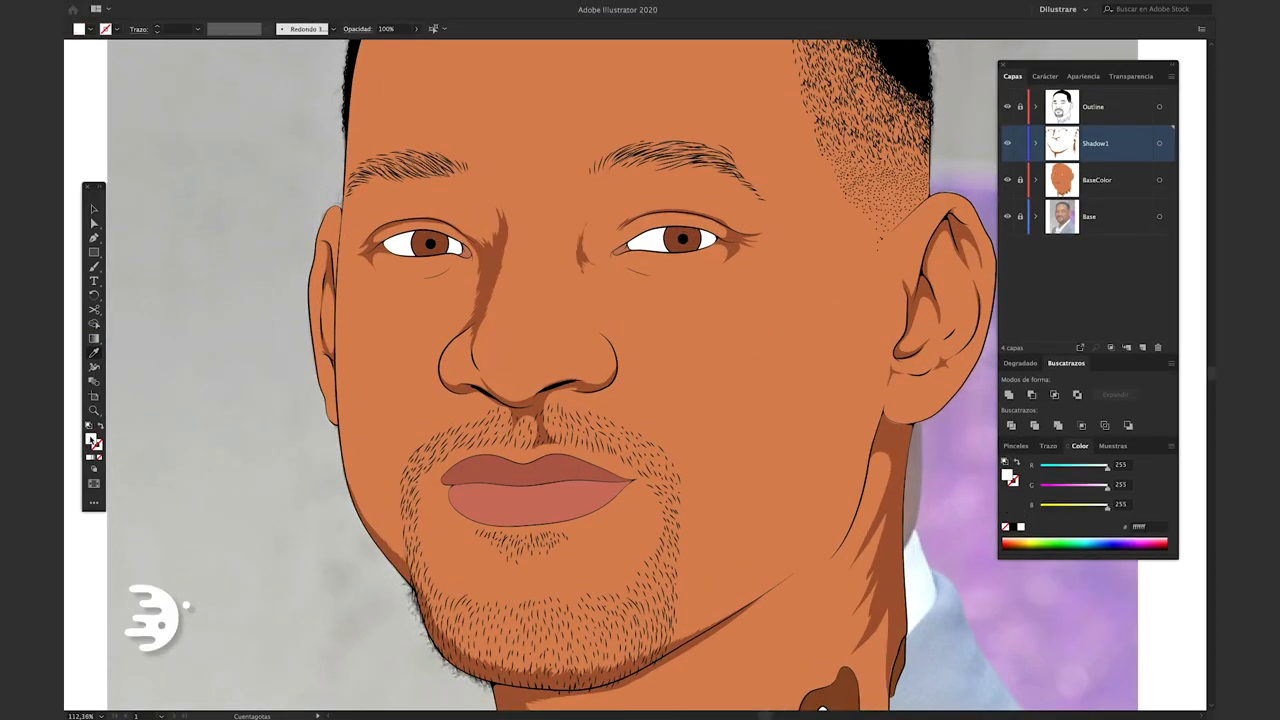
double_click(91, 440)
click(275, 268)
drag(426, 272, 428, 251)
drag(268, 268, 266, 289)
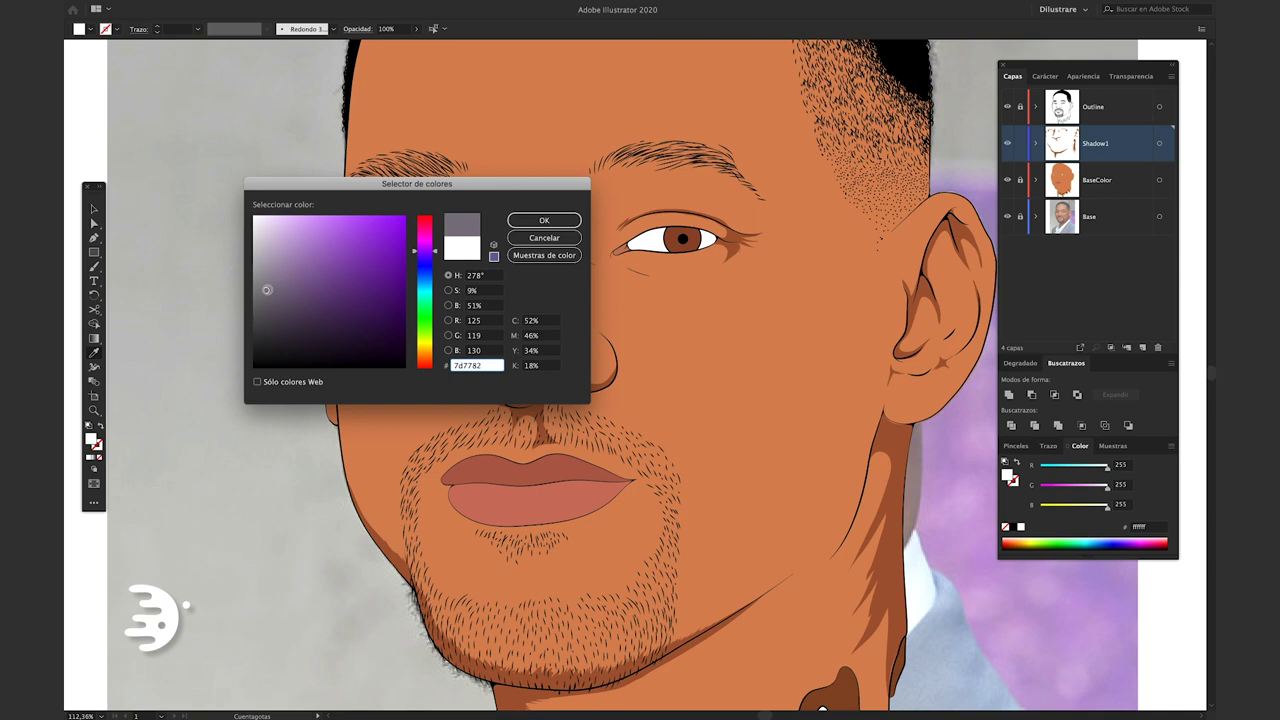
click(544, 220)
Draw grey shadow shapes under the upper lid across the white of the left-hand eye.
key(n)
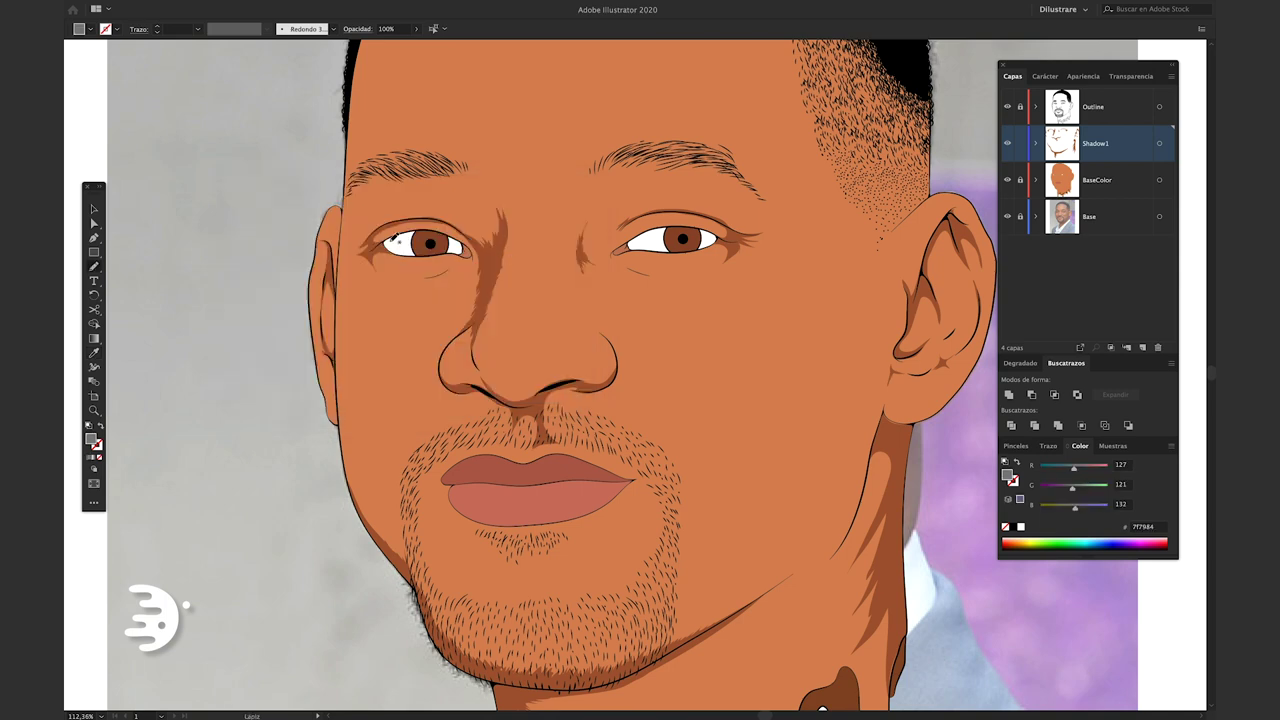
scroll(400, 237, up, 5)
key(Tab)
scroll(400, 237, up, 6)
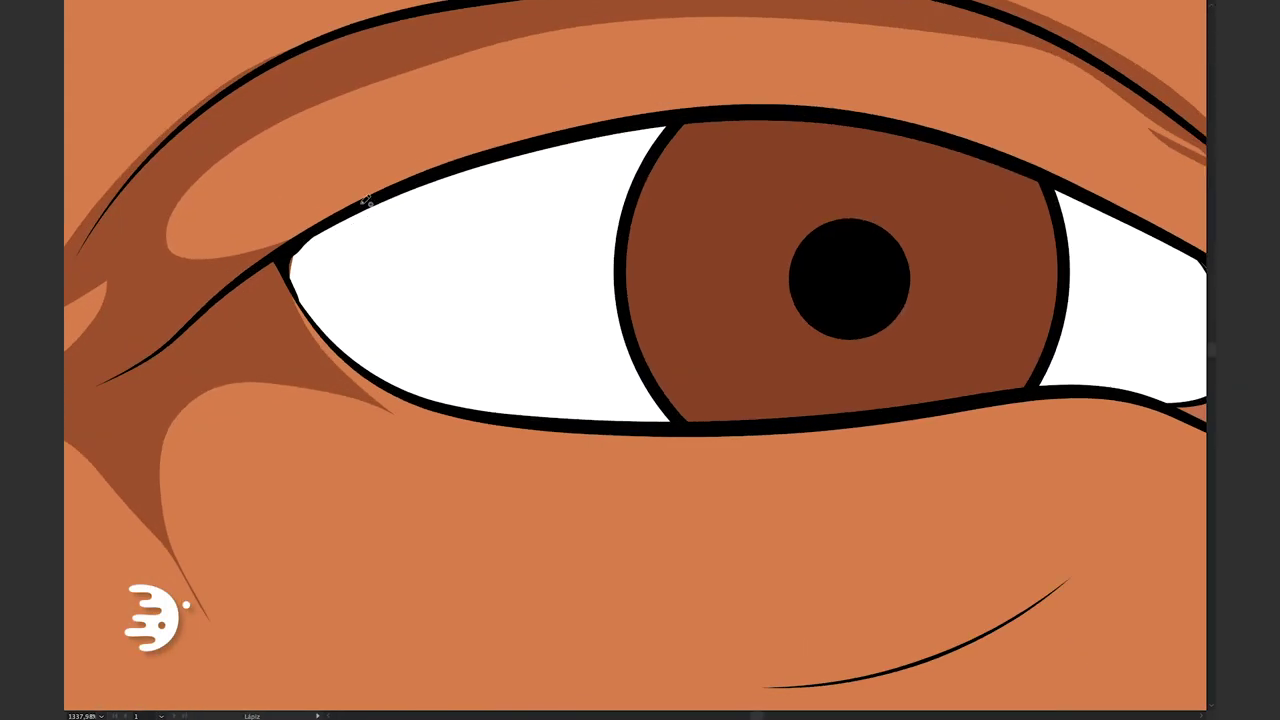
mouse_move(322, 322)
mouse_down()
mouse_move(600, 196)
mouse_move(257, 139)
mouse_up()
mouse_move(710, 130)
mouse_down()
mouse_move(825, 262)
mouse_move(880, 350)
mouse_up()
drag(497, 261, 782, 196)
Draw grey shadow shapes under the upper lid on both sides of the right-hand iris.
scroll(782, 196, right, 10)
mouse_move(557, 309)
mouse_down()
mouse_move(971, 43)
mouse_move(486, 200)
mouse_up()
scroll(836, 187, right, 2)
drag(836, 187, 1043, 223)
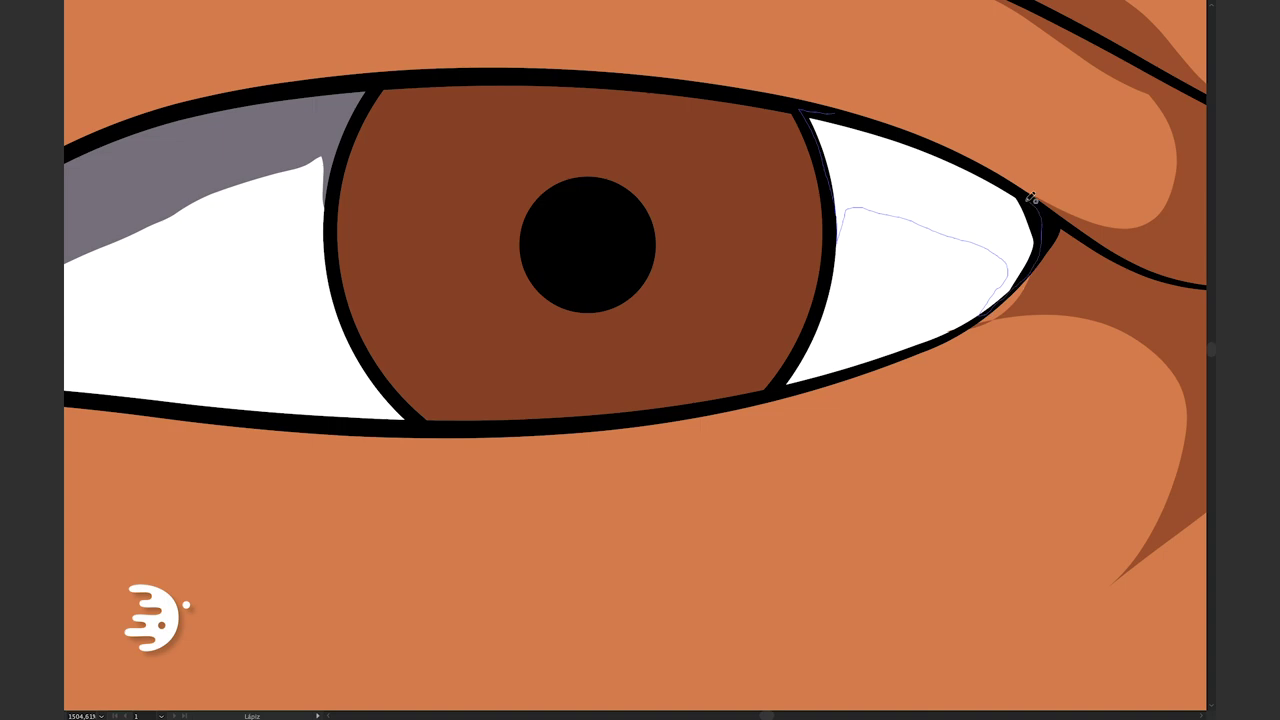
Set the fill to the dark brown 542210 for shading the irises.
key(Tab)
key(ctrl+0)
scroll(572, 249, up, 6)
drag(572, 249, 872, 286)
key(v)
key(n)
double_click(90, 440)
click(371, 314)
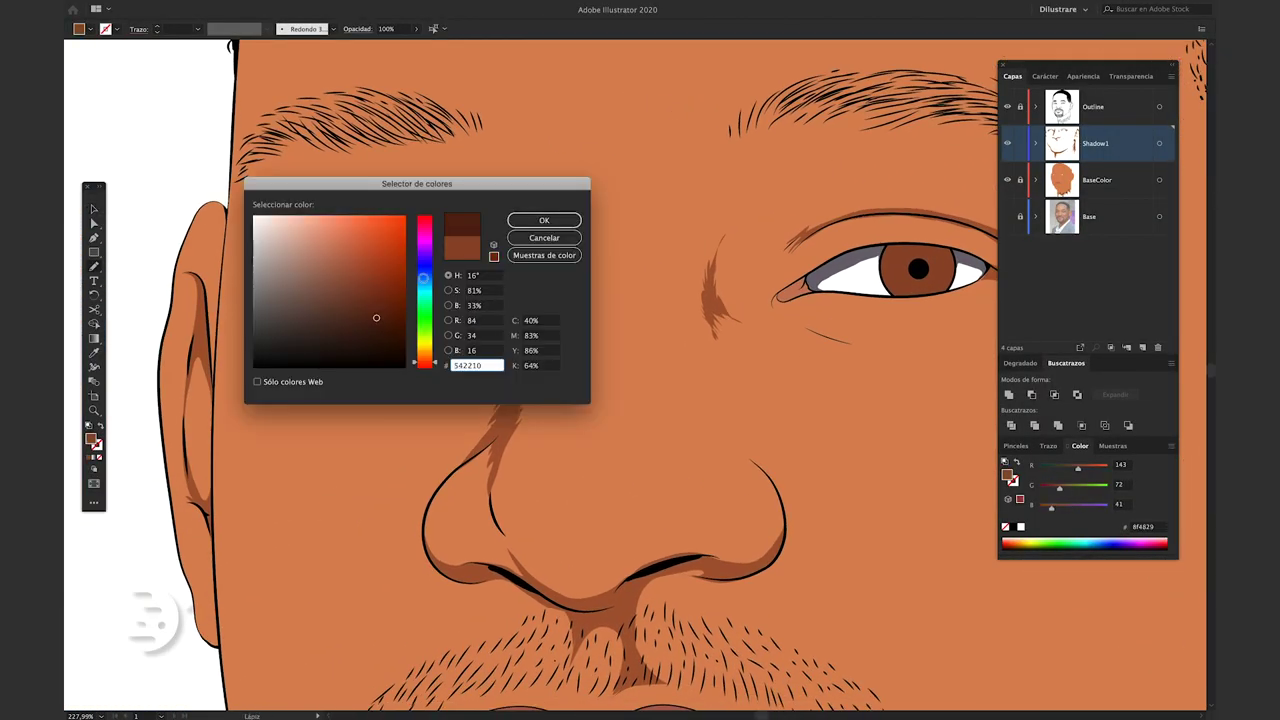
key(Return)
Draw dark brown shadow shapes across the upper part and around the rim of the left-hand eye's iris.
scroll(388, 153, up, 8)
drag(624, 260, 626, 259)
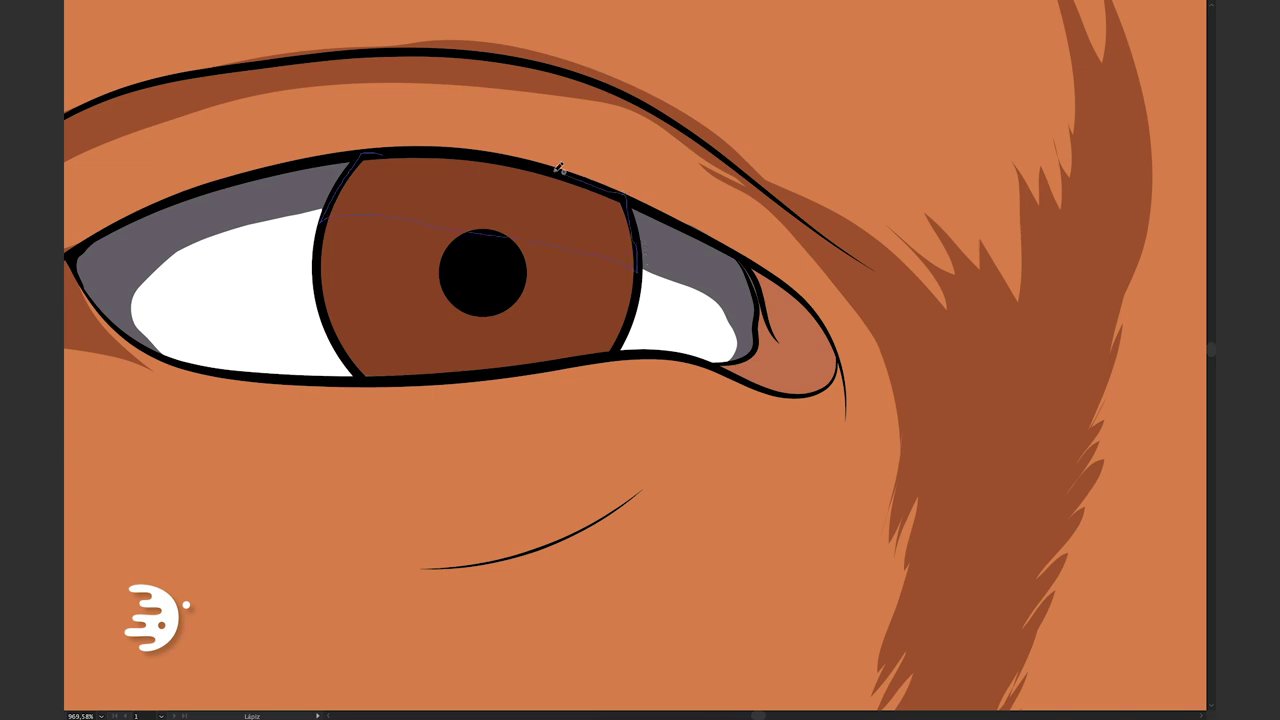
scroll(560, 300, down, 8)
key(ctrl+0)
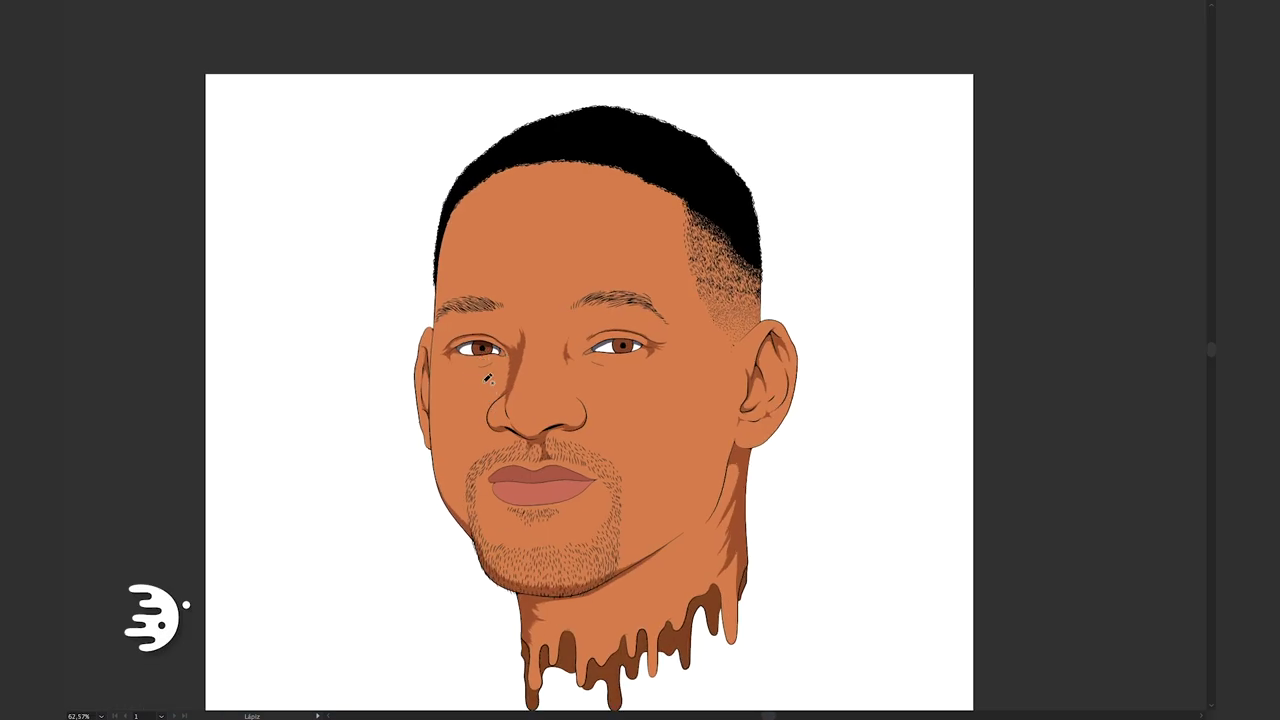
scroll(487, 378, up, 10)
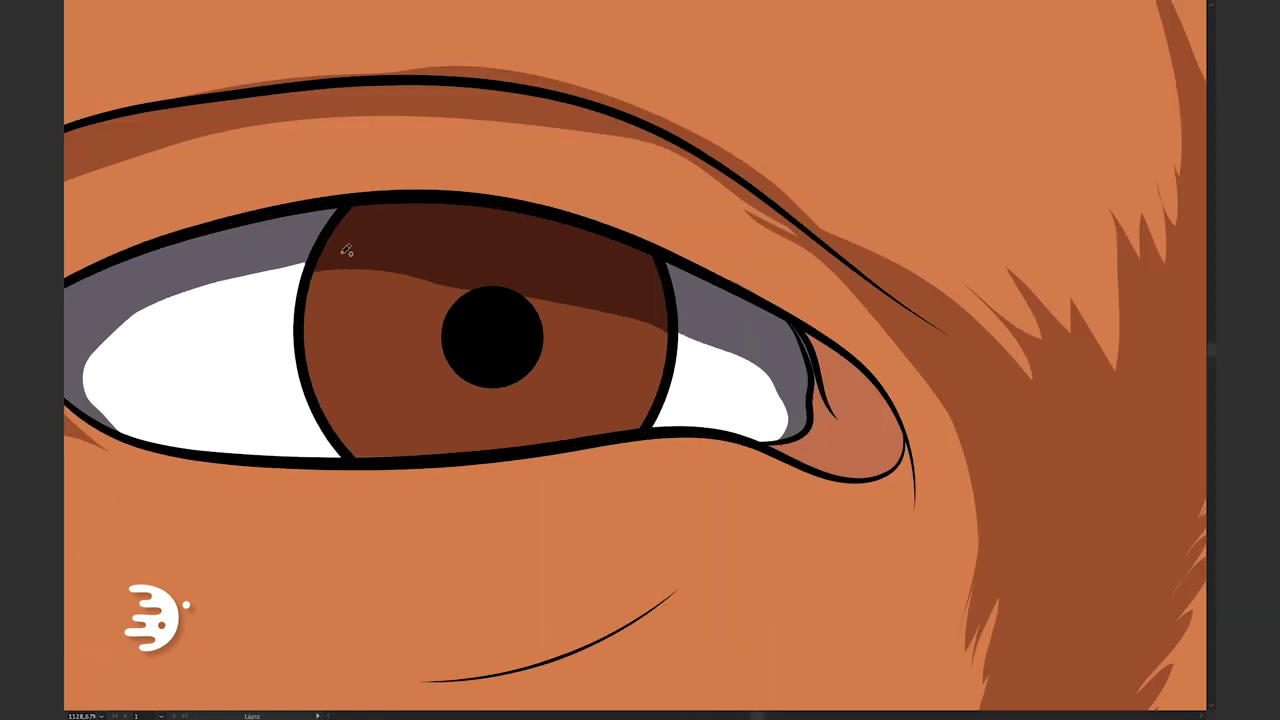
drag(314, 247, 302, 354)
mouse_move(362, 456)
mouse_down()
mouse_move(434, 463)
mouse_move(397, 394)
mouse_up()
mouse_move(606, 409)
mouse_down()
mouse_move(669, 397)
mouse_move(535, 278)
mouse_up()
Show the Base photo layer and draw a reddish-brown shadow band along the lower edge of the upper lip.
scroll(535, 278, down, 8)
key(Tab)
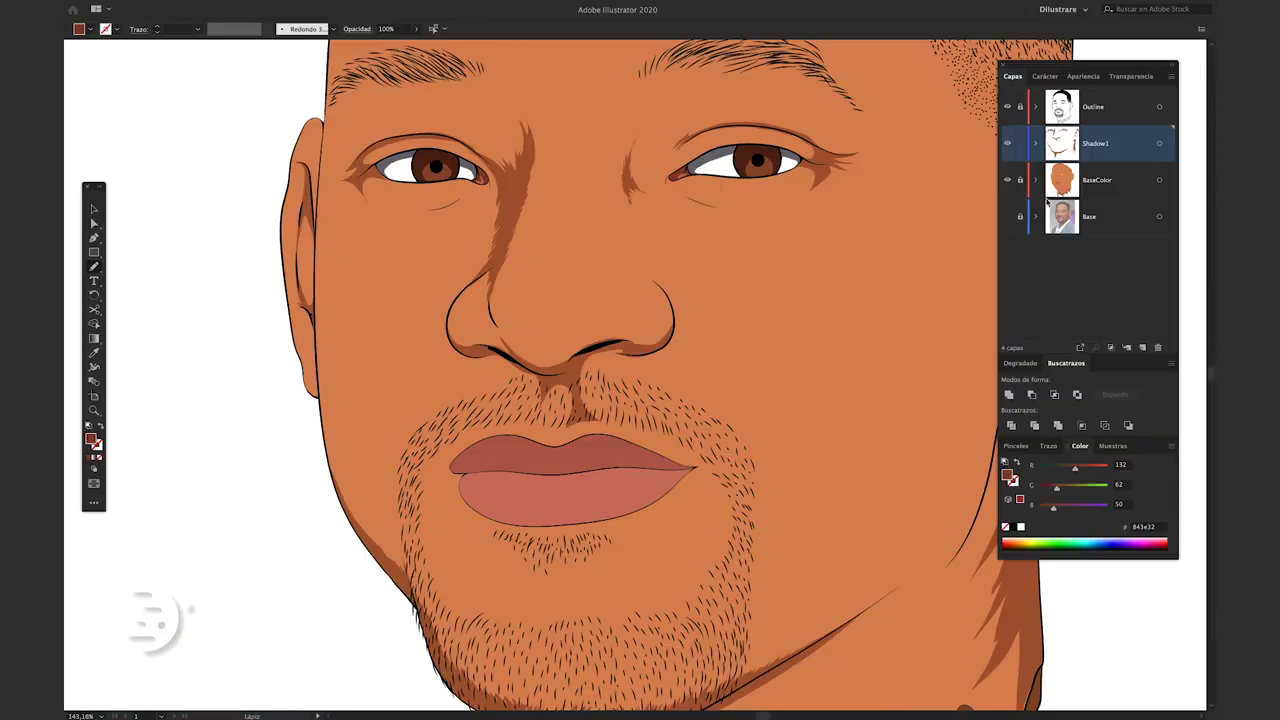
click(1007, 179)
click(1007, 216)
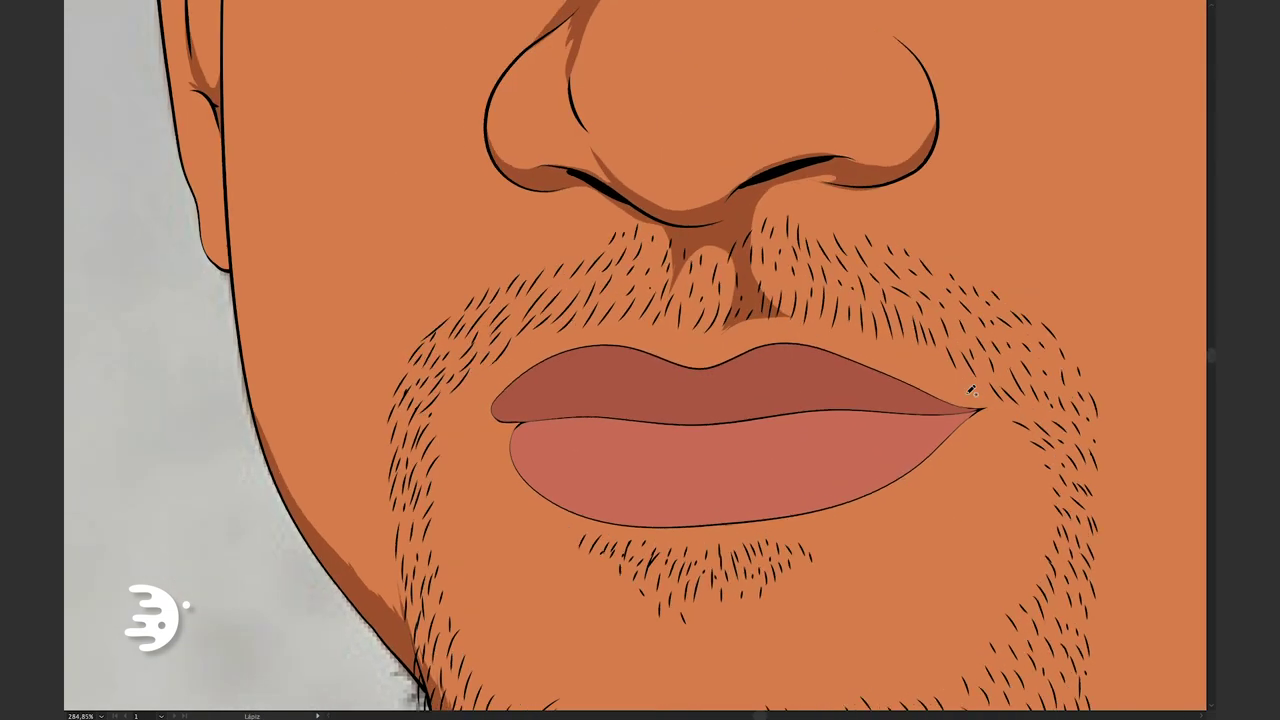
scroll(813, 424, up, 5)
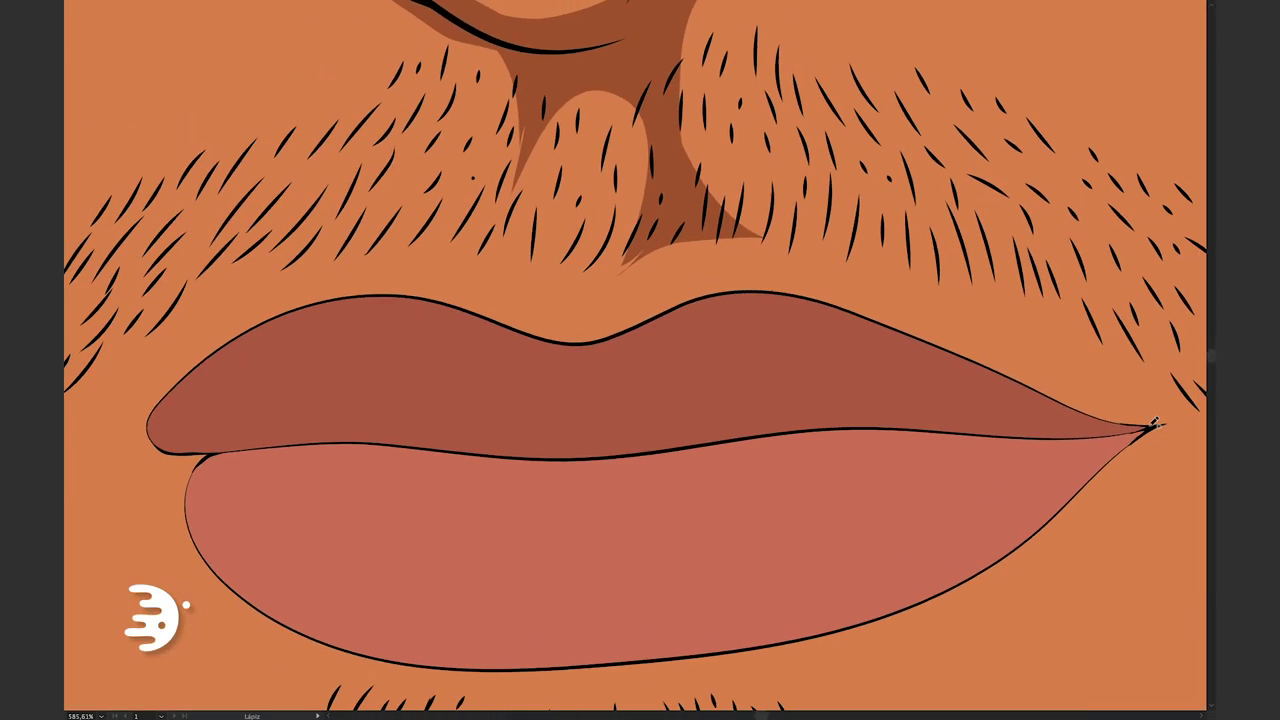
drag(969, 404, 1093, 409)
Adjust the anchor points of the upper-lip shadow so its edges follow the mouth line and lip corners.
scroll(1093, 409, up, 4)
key(a)
drag(657, 209, 649, 206)
click(908, 302)
scroll(908, 302, down, 5)
scroll(300, 420, up, 5)
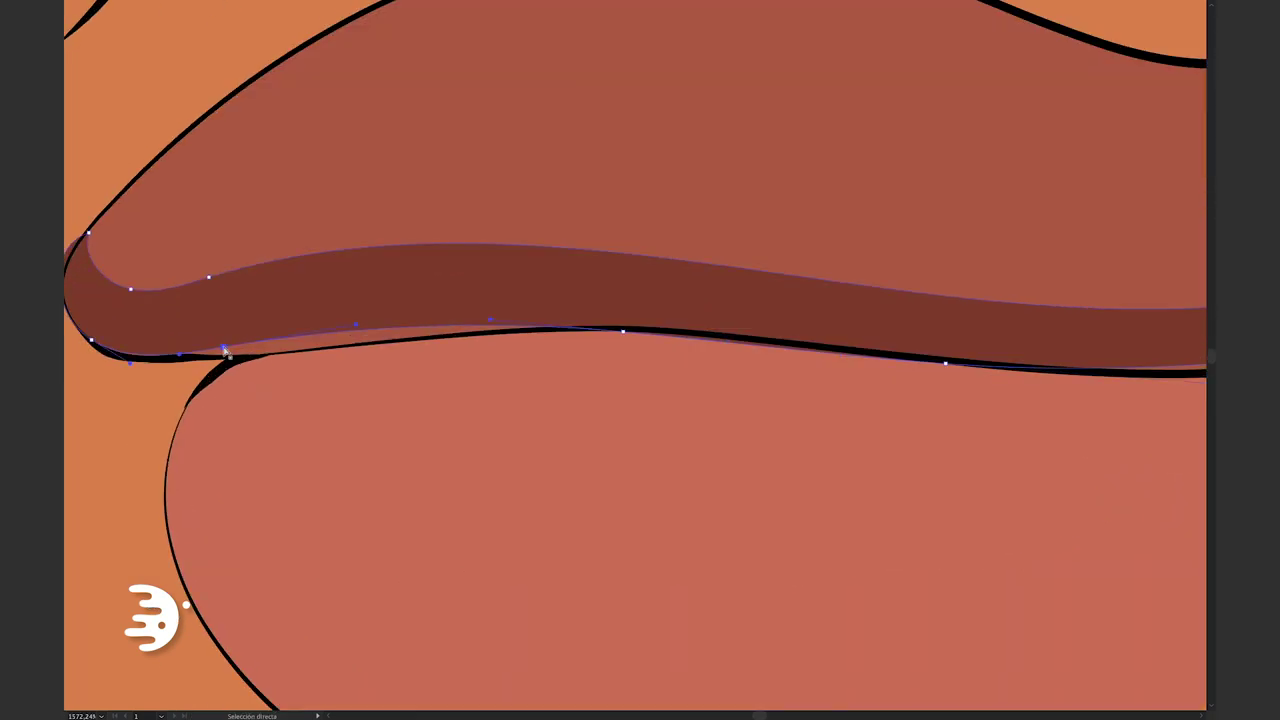
scroll(328, 421, left, 3)
scroll(328, 421, down, 5)
scroll(729, 409, up, 2)
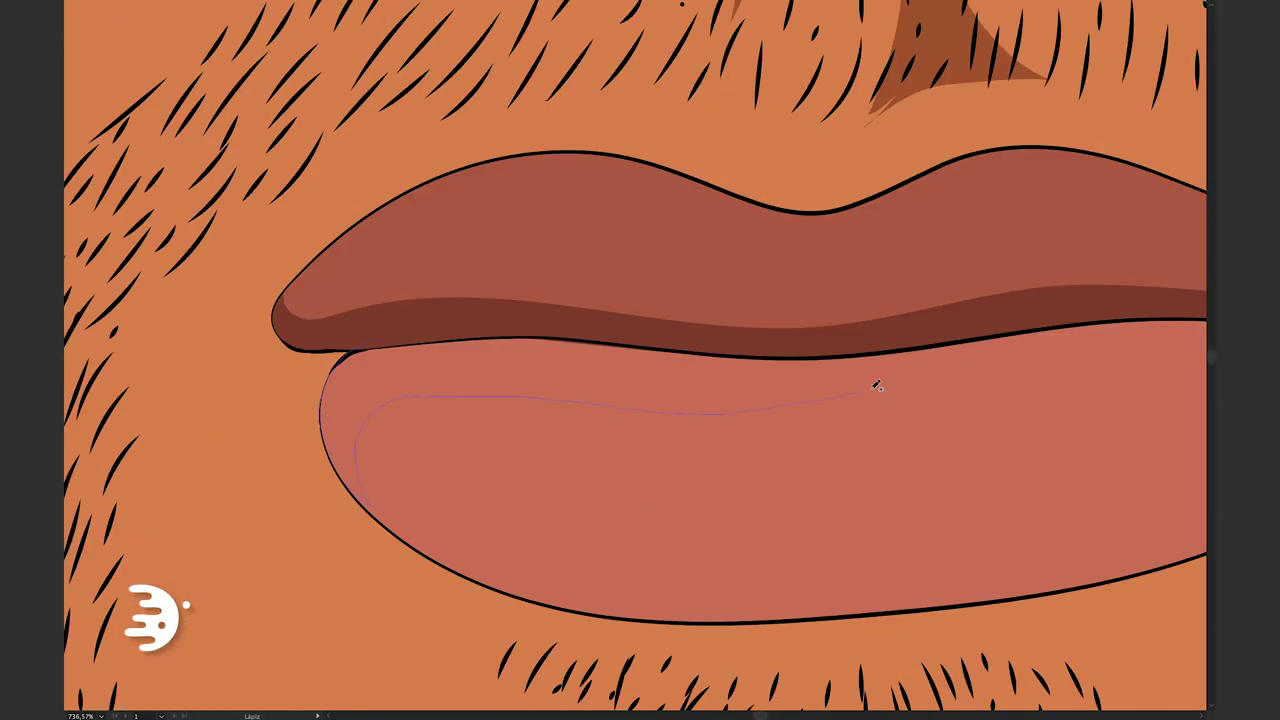
Draw a reddish-brown shadow shape on the lower lip beneath the mouth line and around both corners, refining its anchor points.
key(v)
scroll(651, 377, right, 2)
key(n)
scroll(899, 289, up, 3)
drag(676, 272, 545, 296)
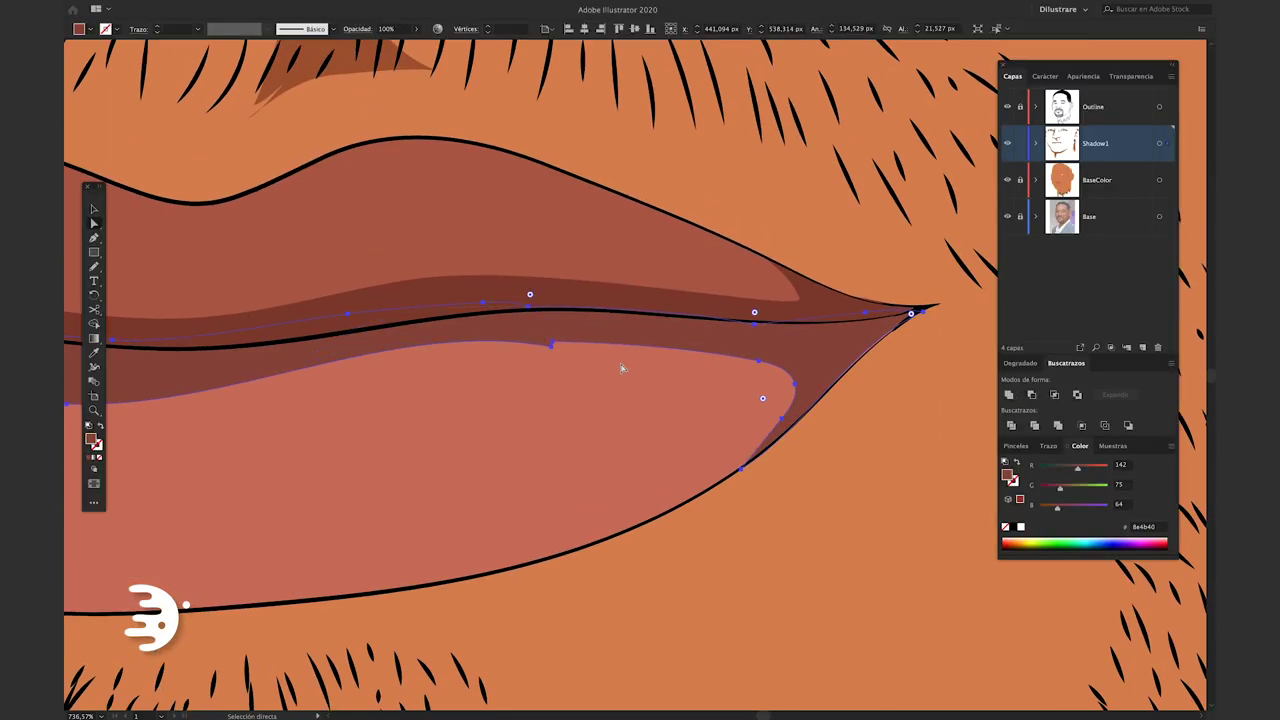
key(a)
scroll(603, 374, down, 3)
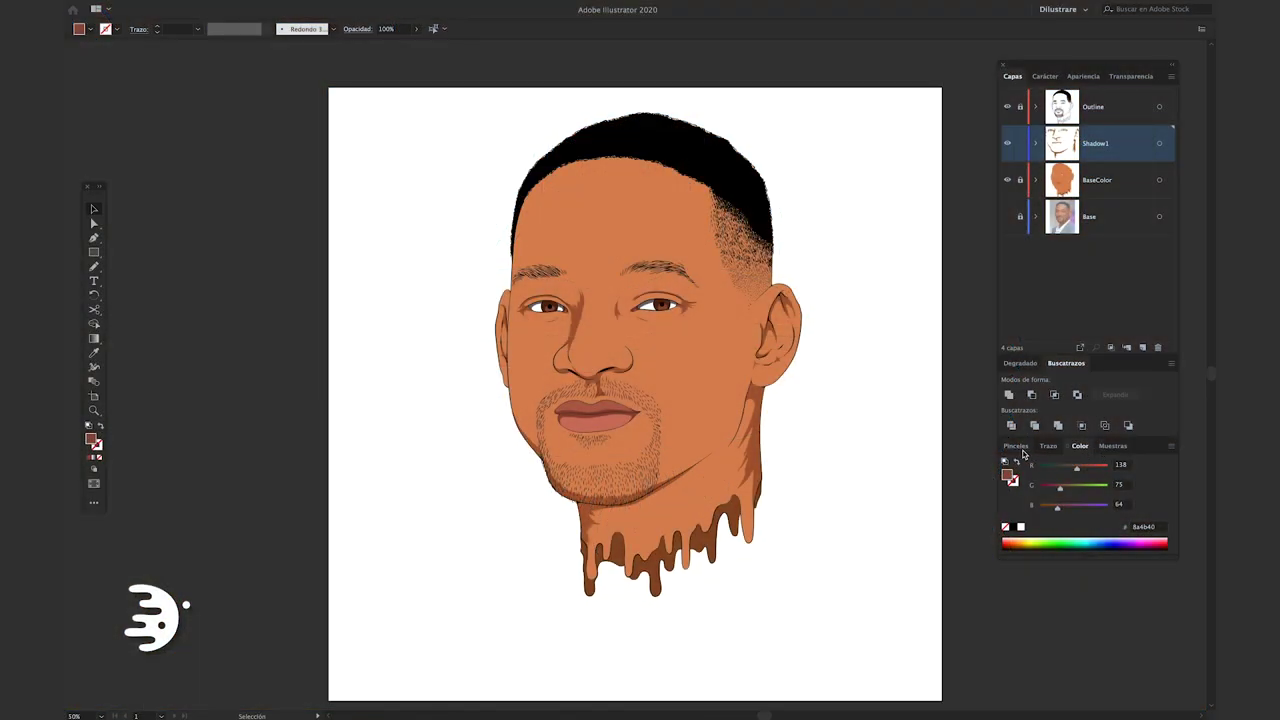
Paint hair-like shadow strokes over the edges of the neck shading using the double-tapered brush at 1 pt with no fill.
click(1017, 447)
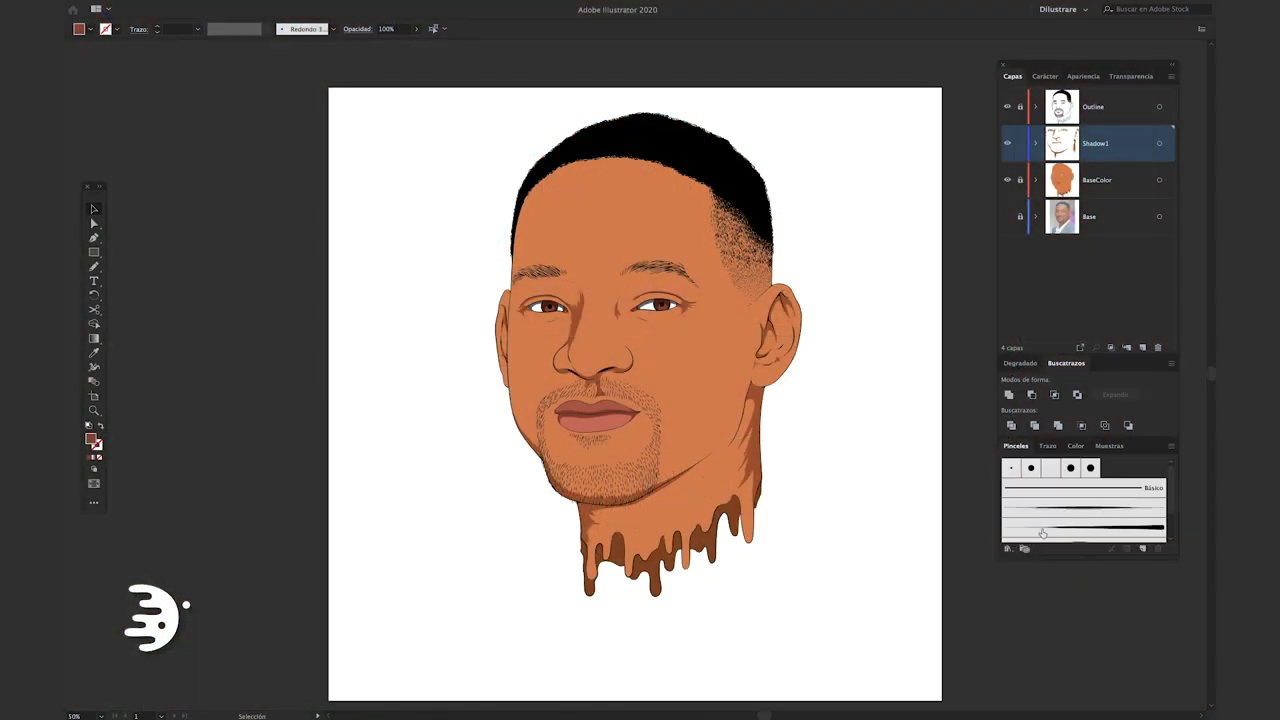
click(1048, 510)
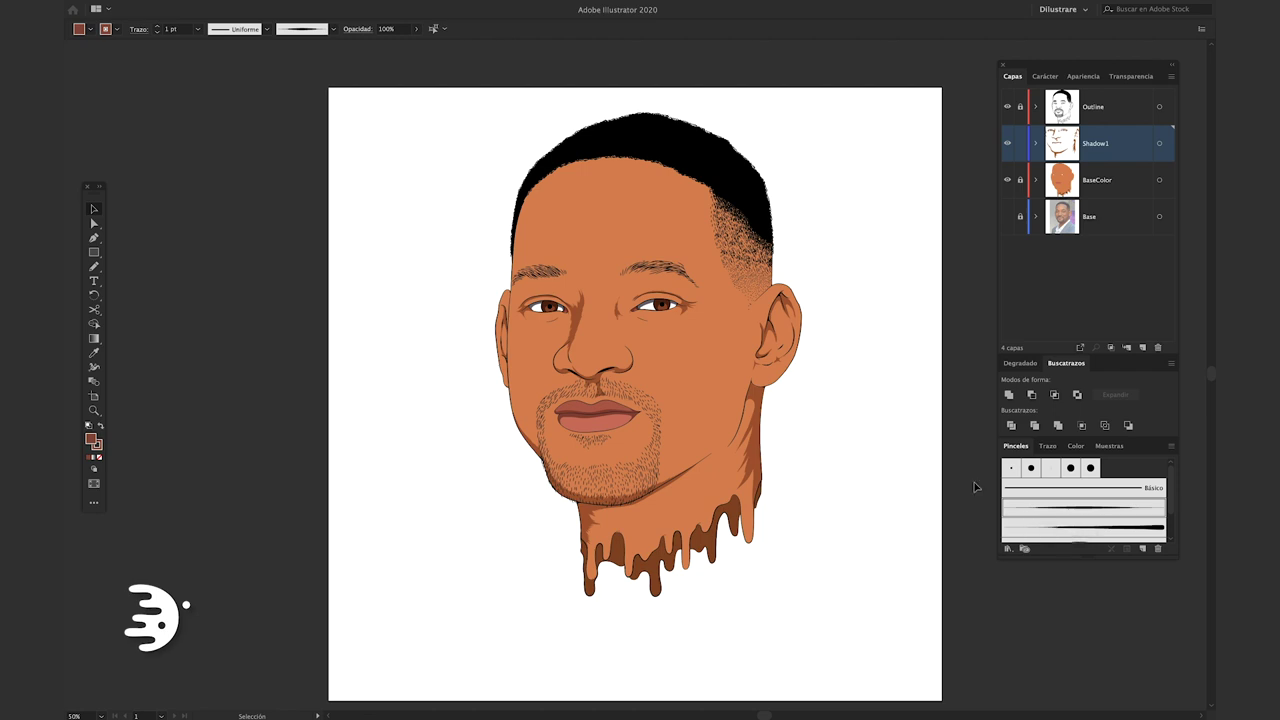
key(b)
scroll(735, 525, up, 6)
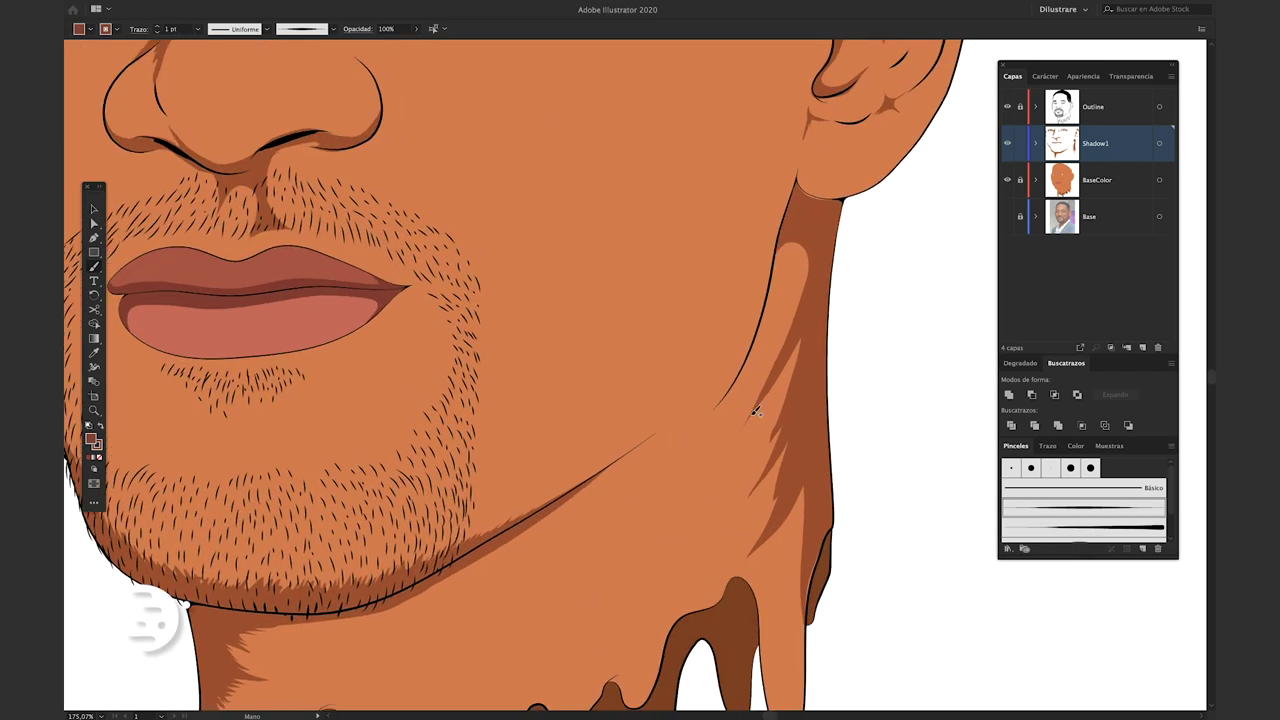
key(slash)
drag(790, 330, 826, 220)
mouse_move(800, 390)
mouse_down()
mouse_move(820, 304)
mouse_move(915, 302)
mouse_up()
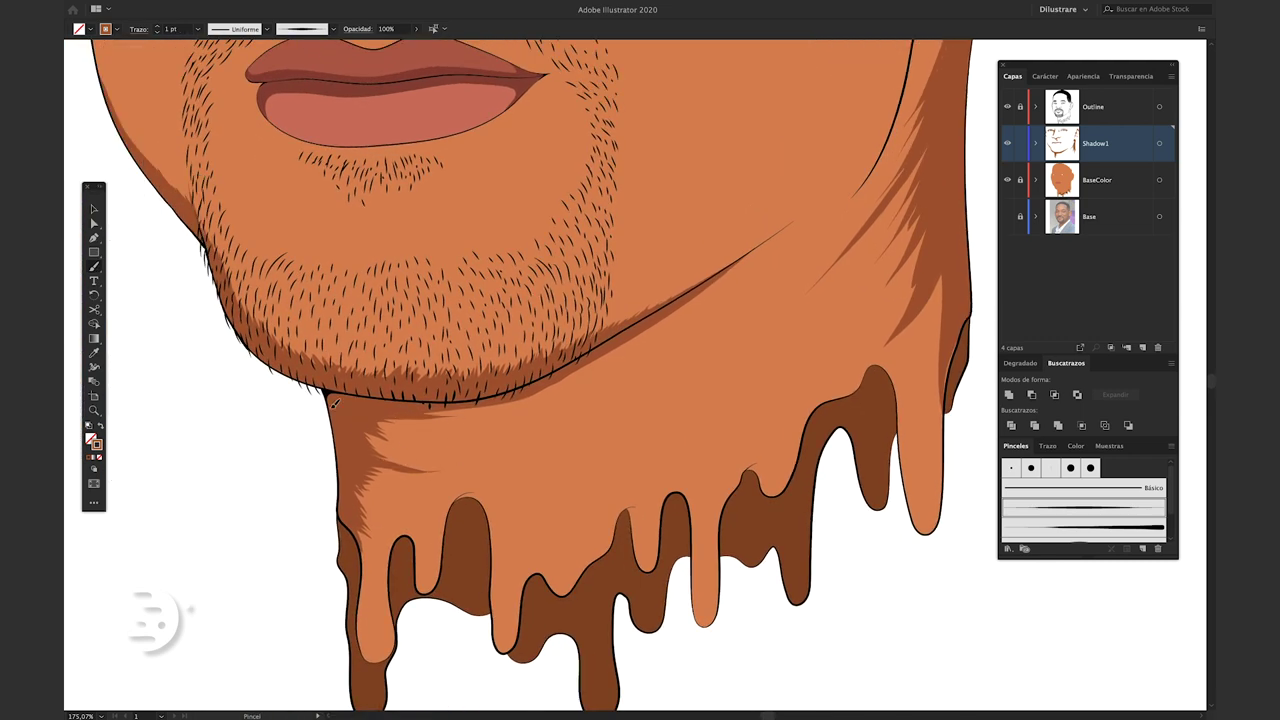
drag(700, 298, 829, 251)
mouse_move(730, 345)
mouse_down()
mouse_move(597, 418)
mouse_move(497, 428)
mouse_move(487, 600)
mouse_up()
Reduce the brush stroke to 0.5 pt and paint fine shadow strokes along the nose-side shadow and through the beard.
scroll(744, 302, up, 3)
key(bracketleft)
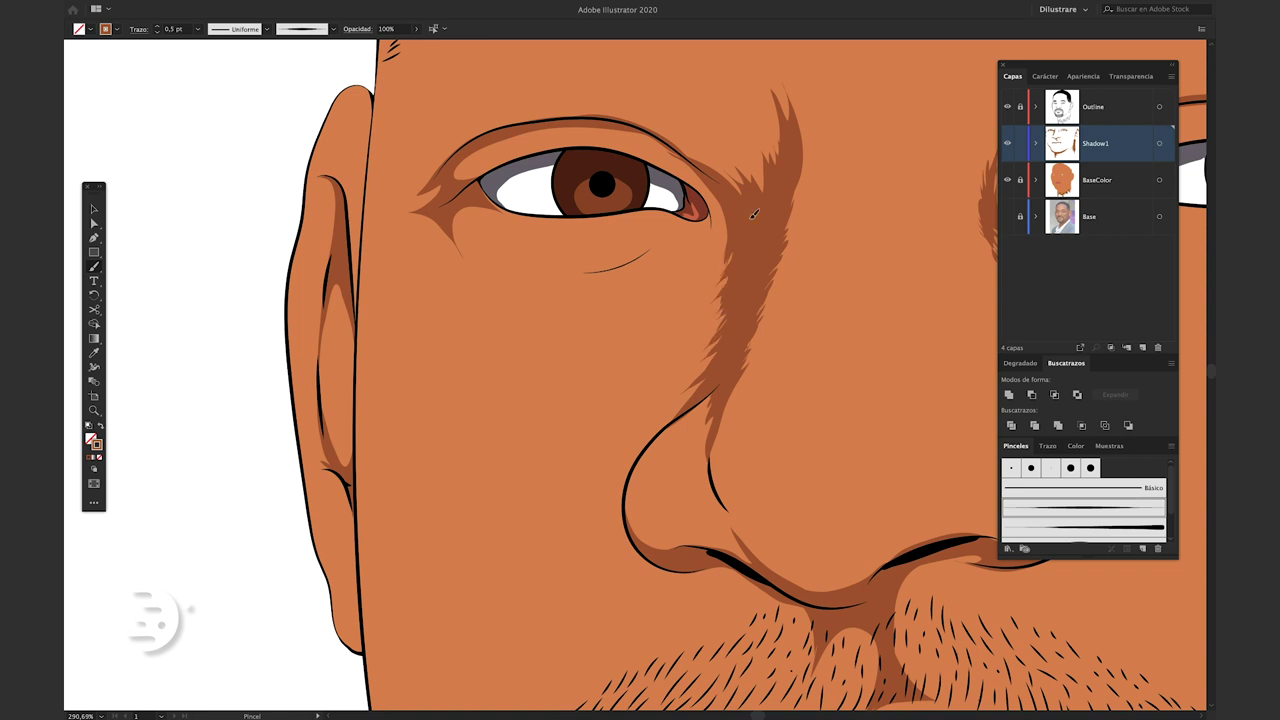
scroll(754, 213, up, 1)
scroll(754, 213, right, 1)
drag(770, 233, 684, 510)
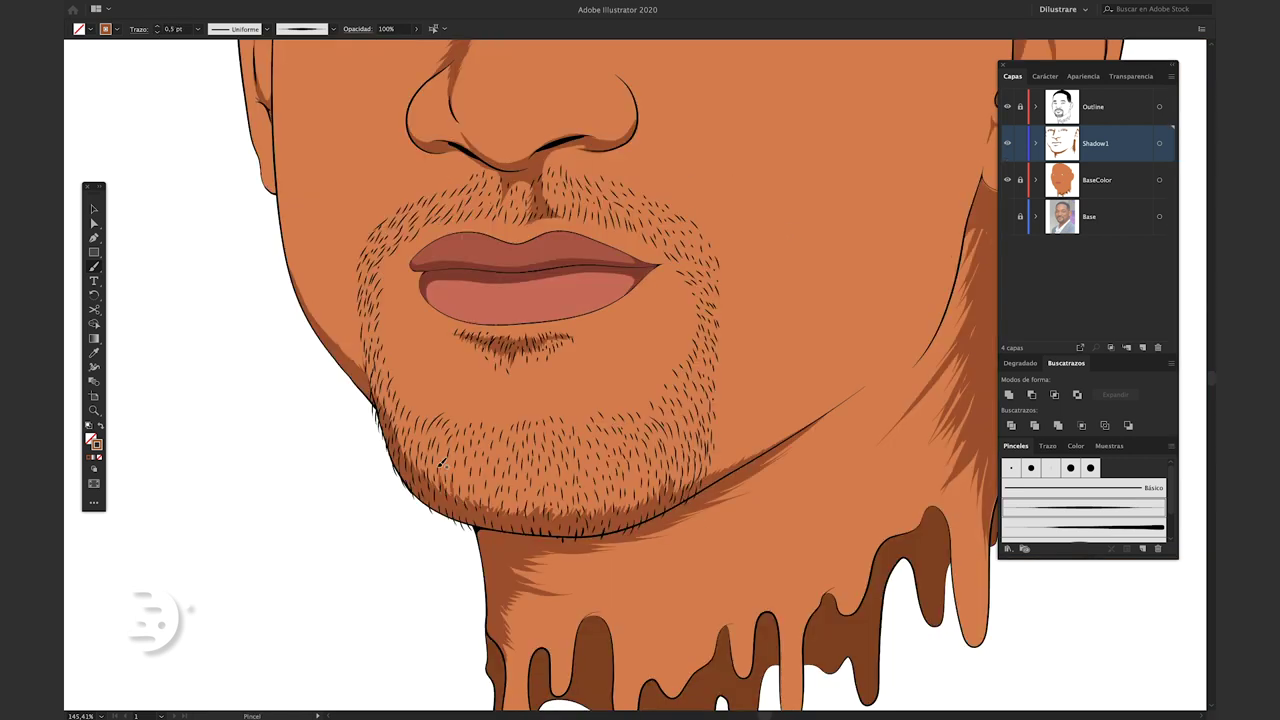
mouse_move(441, 463)
mouse_down()
mouse_move(368, 340)
mouse_move(378, 250)
mouse_move(367, 340)
mouse_up()
mouse_move(649, 445)
mouse_down()
mouse_move(612, 480)
mouse_move(692, 460)
mouse_move(508, 496)
mouse_up()
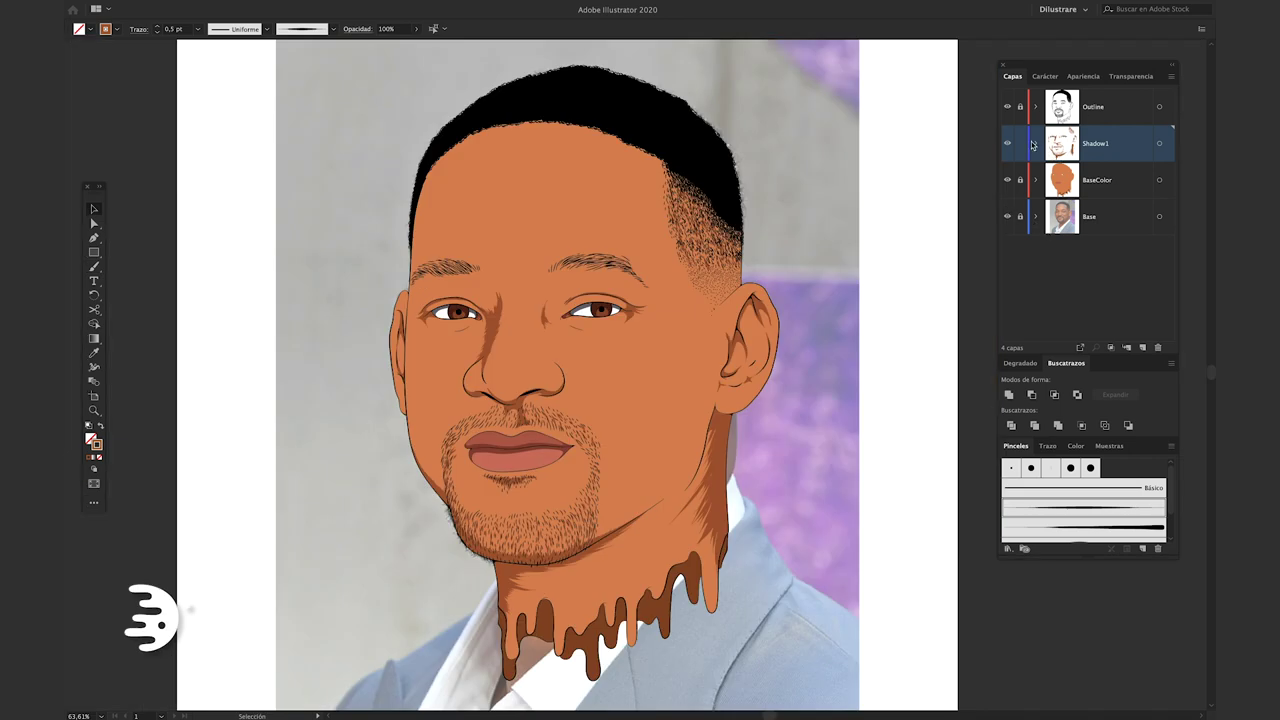
Add a new layer between Shadow1 and BaseColor and name it Shadow2.
click(1142, 347)
drag(1095, 160, 1103, 197)
double_click(1097, 181)
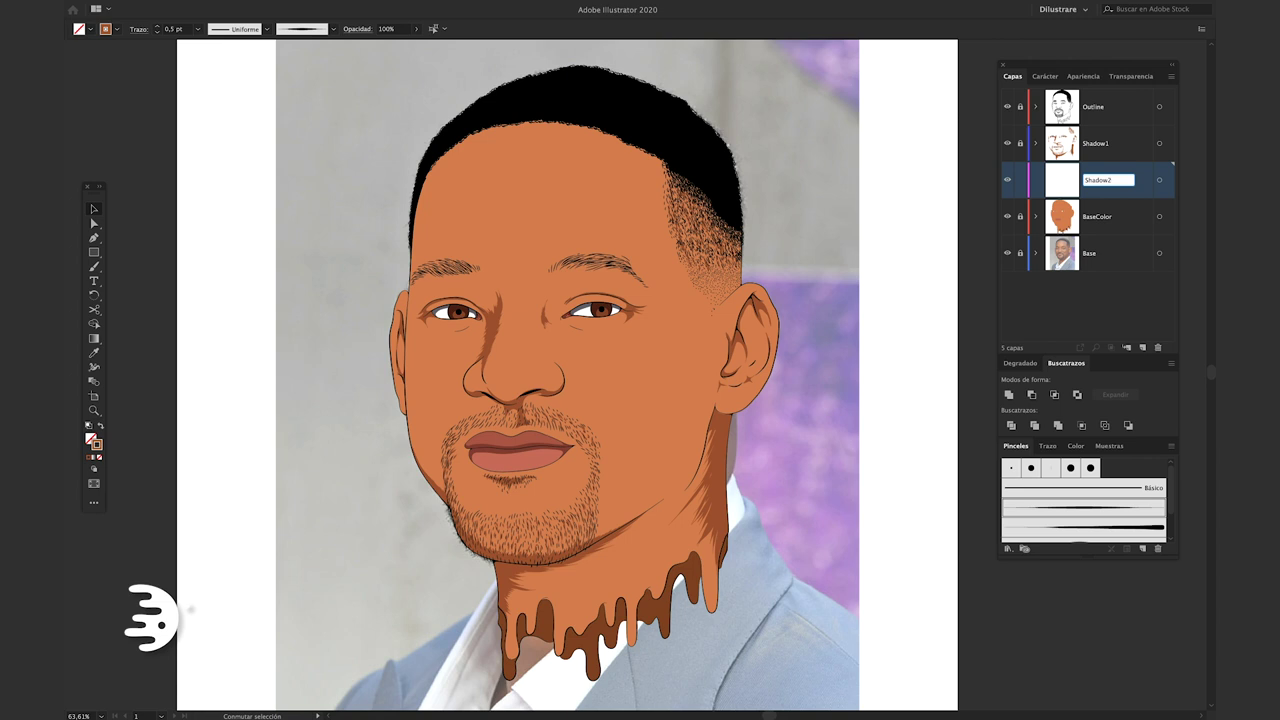
key(Return)
Sample the base skin colour from the forehead and darken the fill to c4734b.
key(i)
click(583, 214)
key(v)
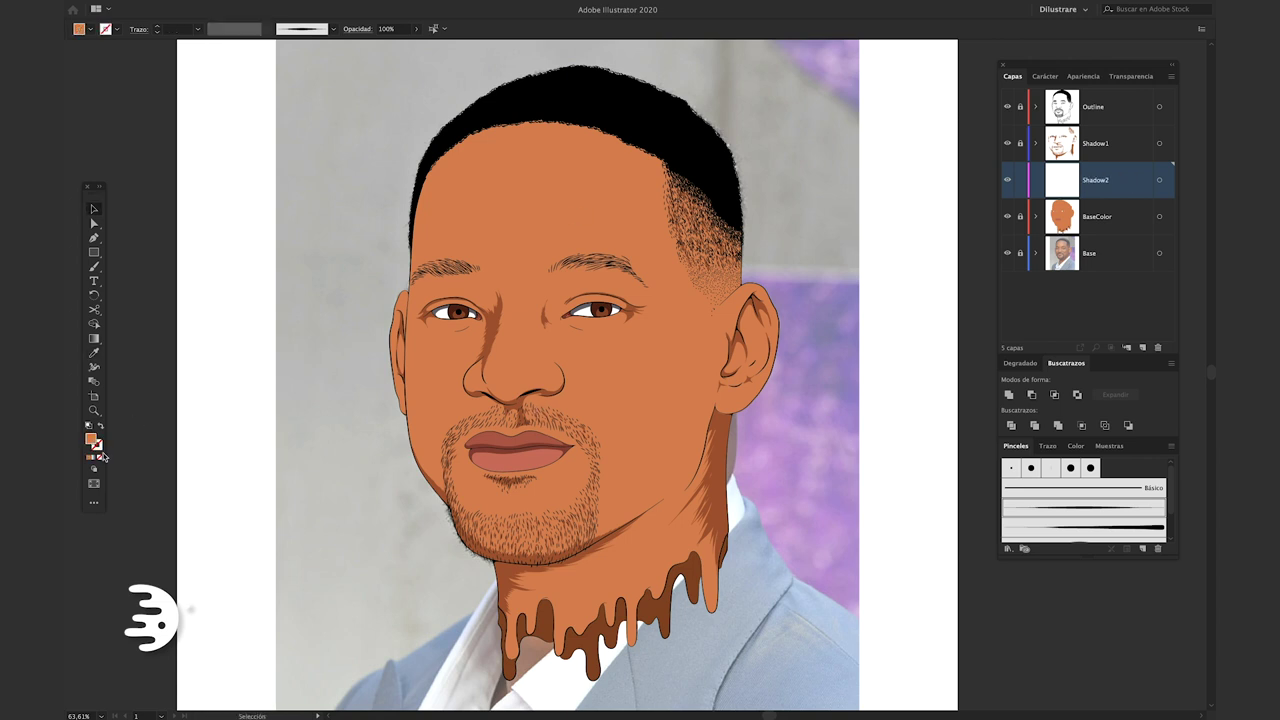
double_click(92, 440)
drag(345, 240, 347, 249)
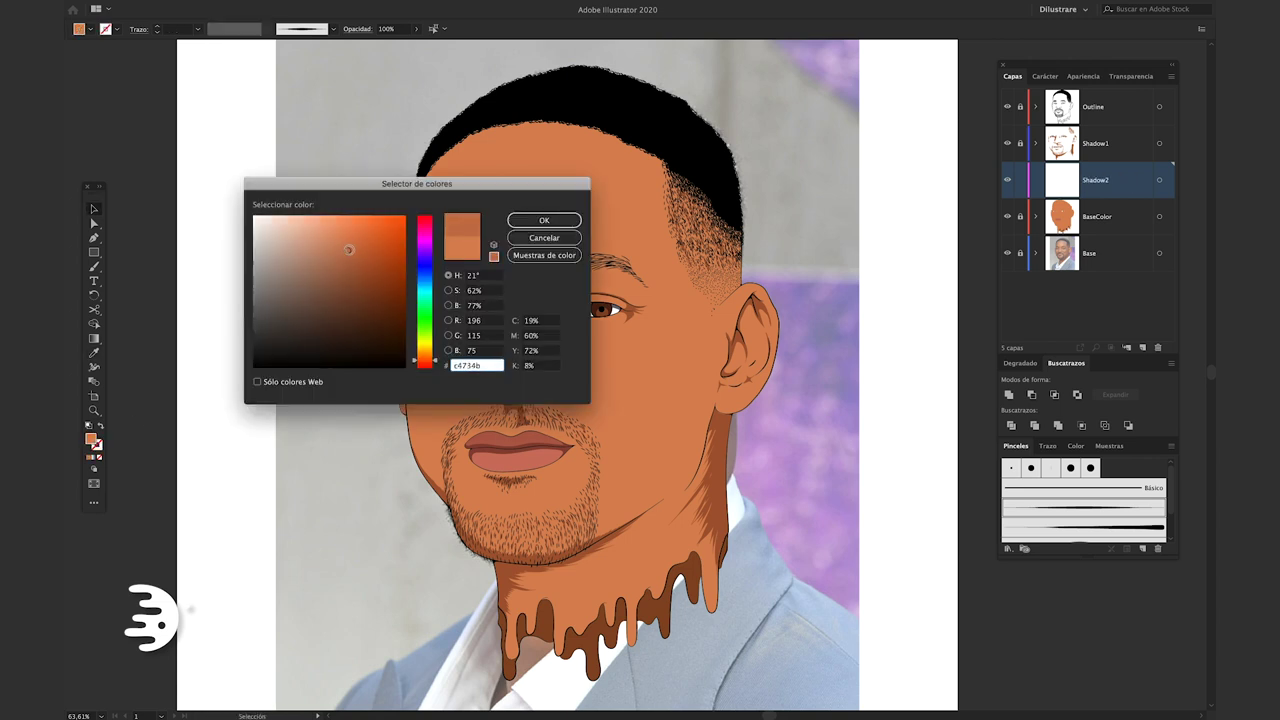
click(544, 220)
Hide the BaseColor layer and draw mid-tone shadow shapes around the left-hand eye socket and down that side of the face.
click(1007, 216)
key(n)
scroll(488, 318, up, 5)
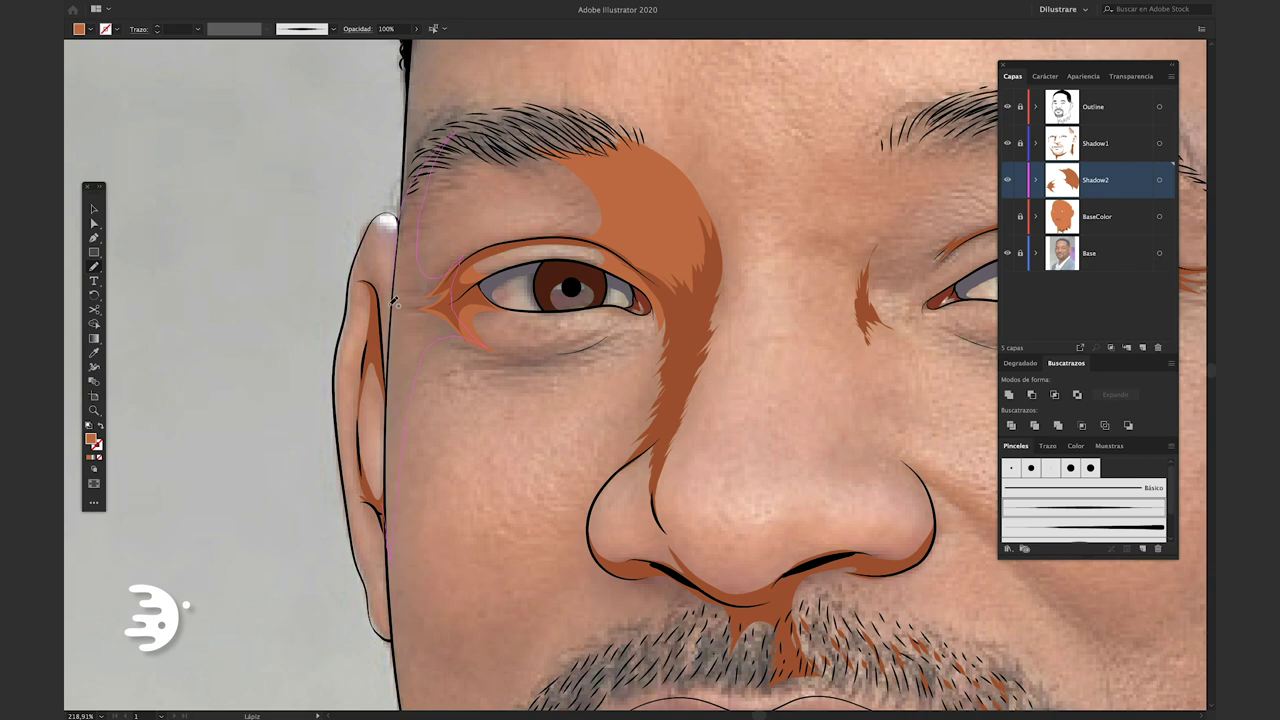
drag(392, 538, 392, 540)
scroll(392, 540, down, 2)
scroll(381, 287, down, 2)
scroll(434, 486, up, 3)
scroll(386, 414, down, 5)
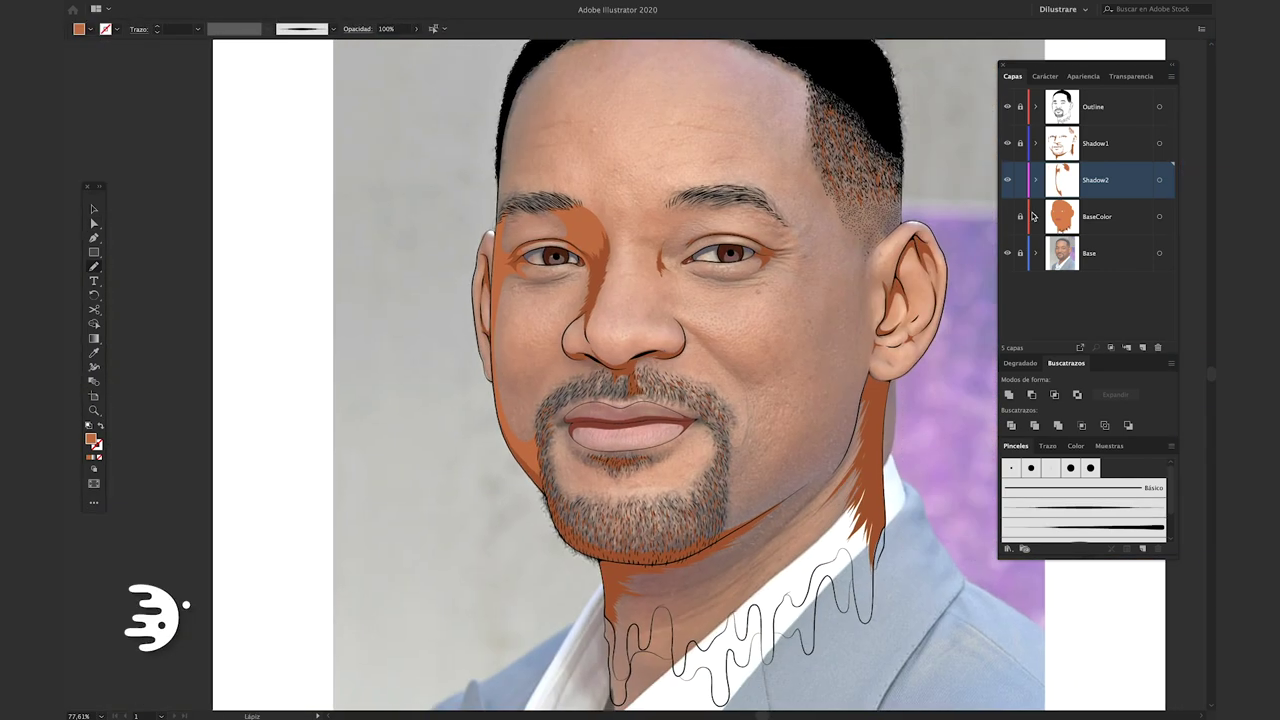
Draw a mid-tone shadow shape between the nose bridge and the right-hand eye, reaching up to the eyebrow.
scroll(560, 270, up, 8)
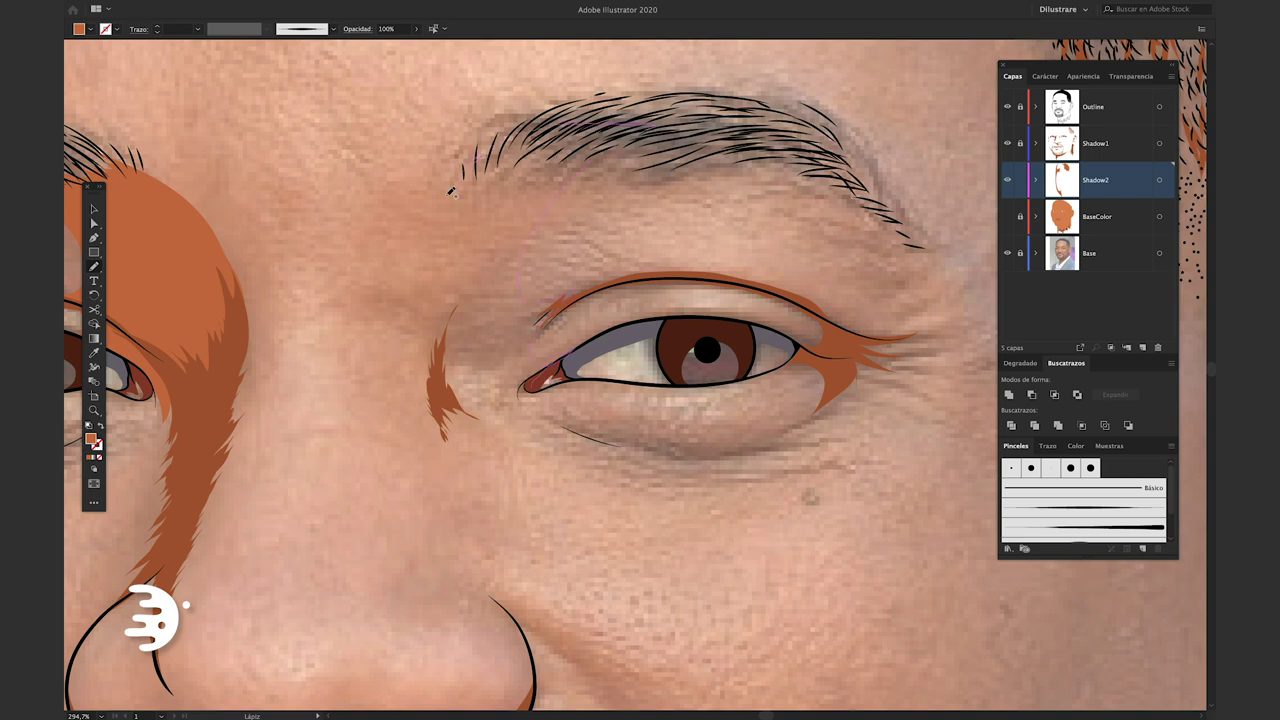
drag(600, 435, 601, 436)
scroll(601, 436, down, 5)
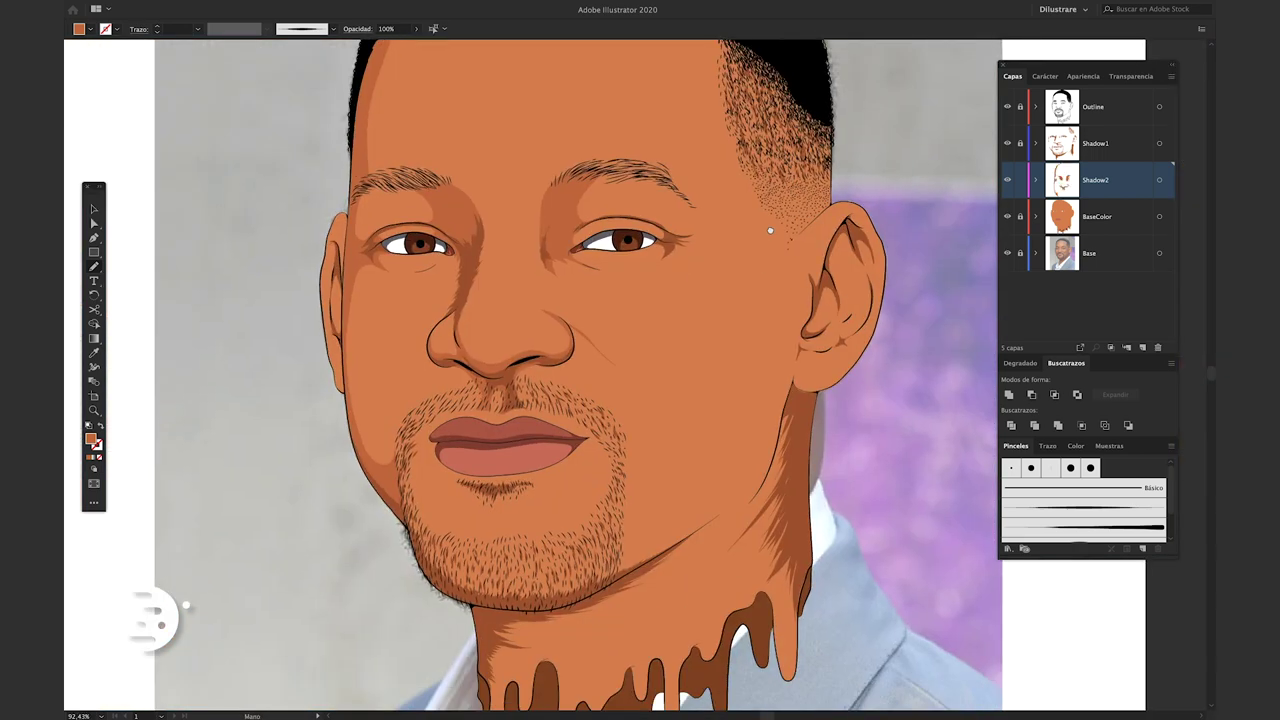
Draw a mid-tone shadow shape along the jawline from the right-hand ear to the chin, then show the BaseColor layer.
key(Tab)
scroll(808, 375, up, 3)
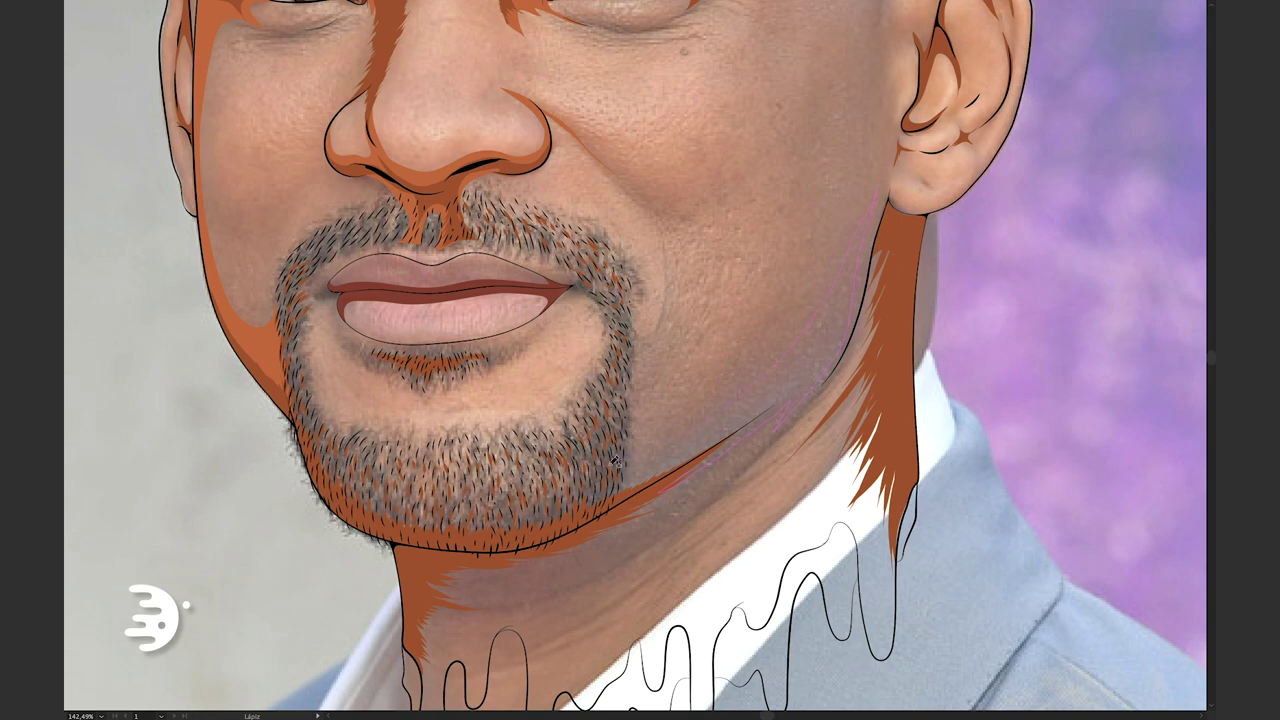
scroll(862, 266, up, 3)
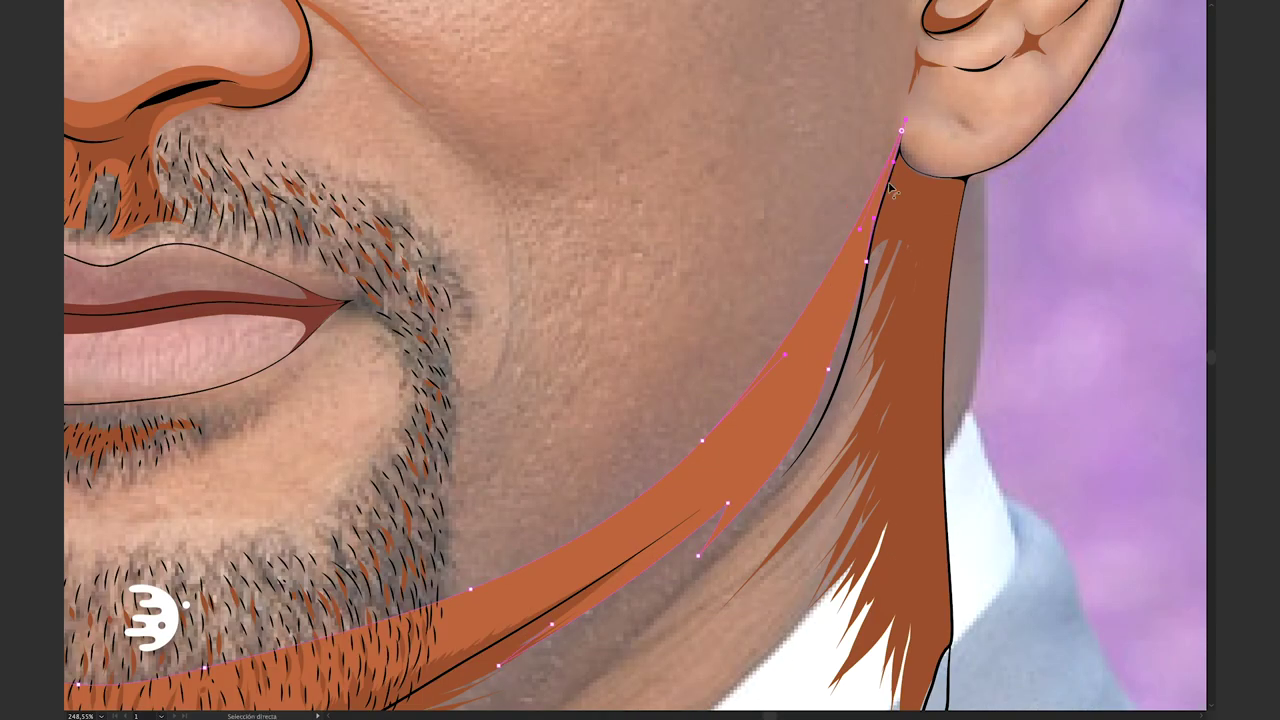
scroll(787, 417, down, 1)
scroll(787, 417, down, 5)
key(Tab)
scroll(640, 380, up, 3)
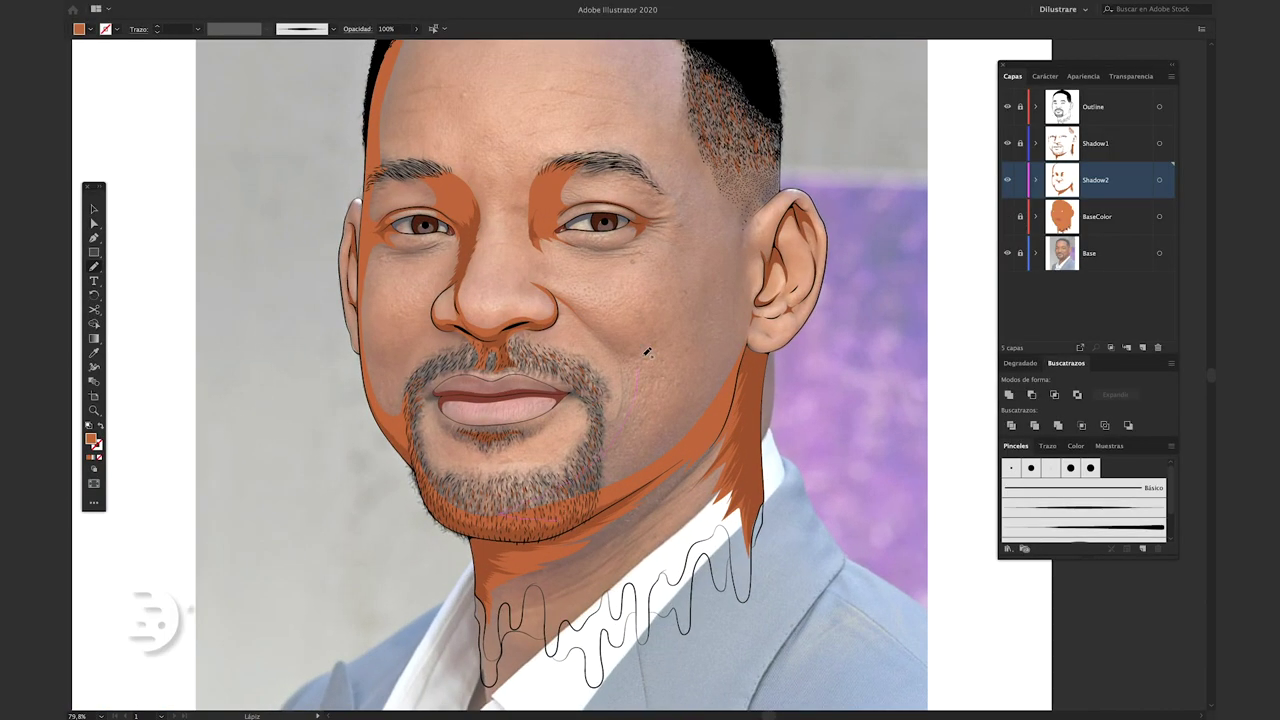
click(1007, 216)
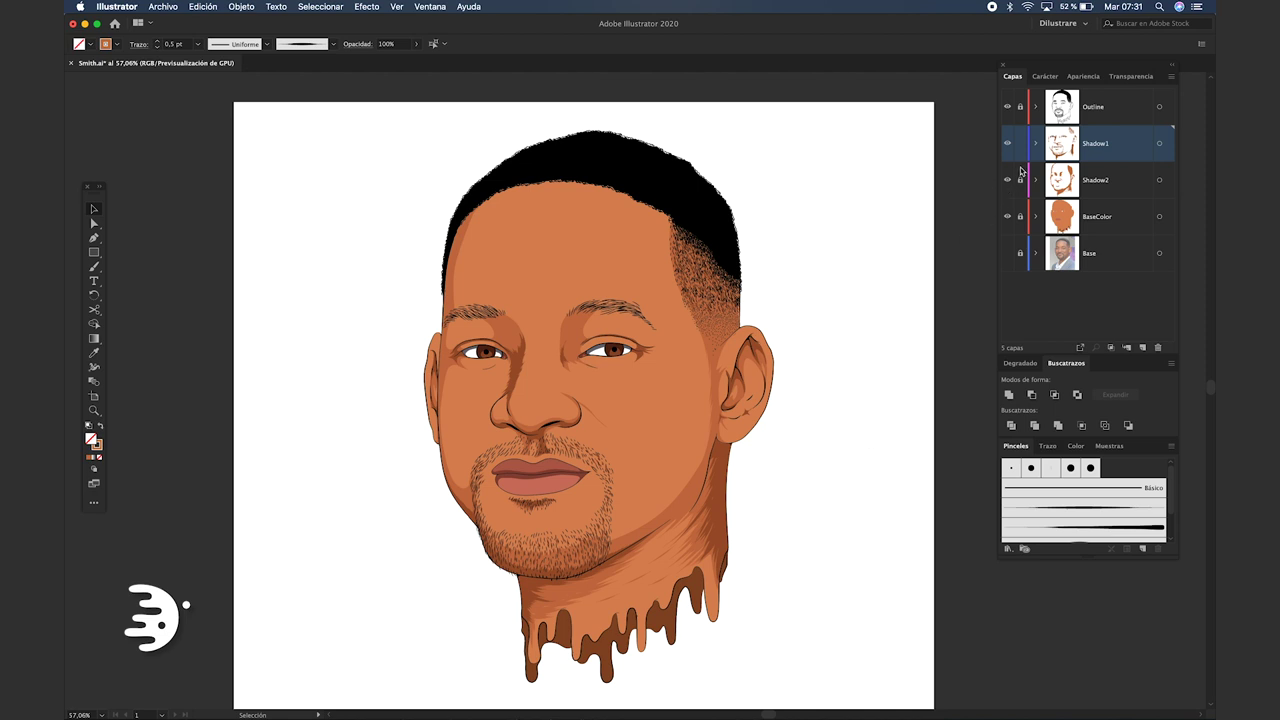
Add a new layer above Shadow1 and name it Shadow3.
click(1143, 347)
double_click(1095, 143)
text(Shadow3)
key(Return)
Sample the skin colour from the cheek and darken the fill to a deep brown for the third shadow tone.
key(i)
click(652, 424)
key(n)
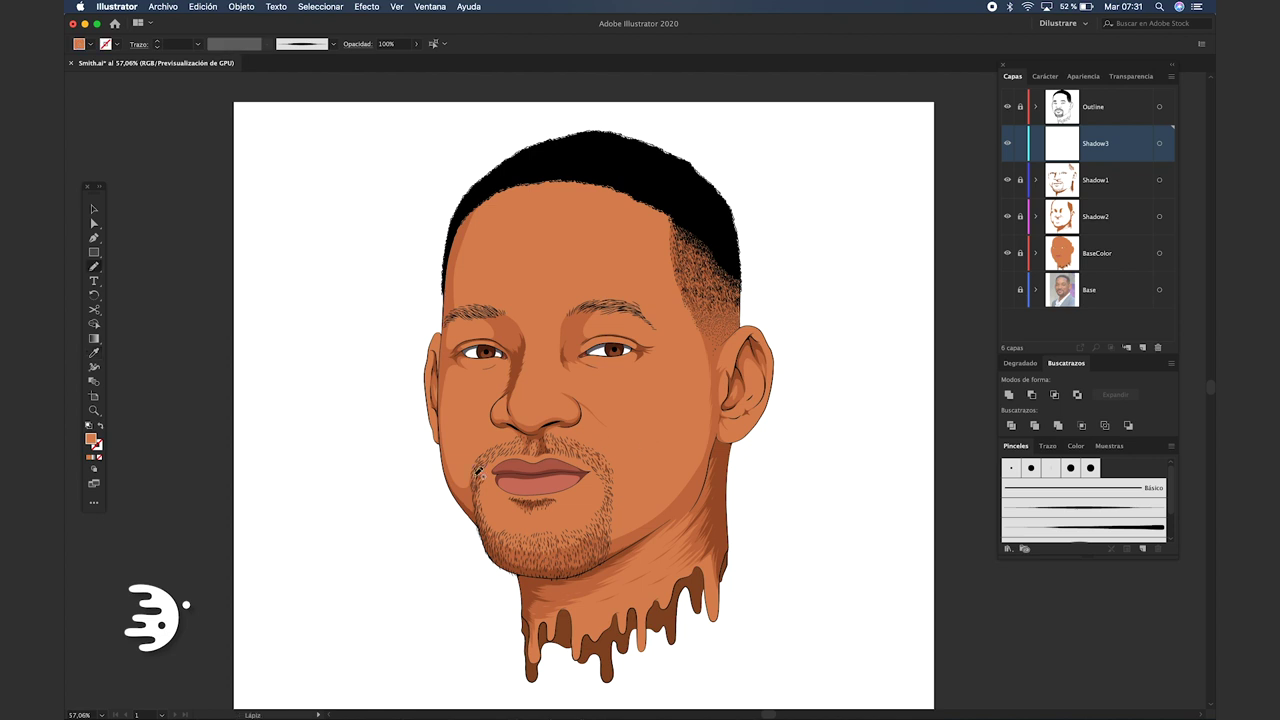
double_click(91, 439)
drag(350, 239, 372, 309)
key(Return)
key(f)
Draw a deep brown shadow shape under the jaw at the left-hand edge of the neck.
scroll(597, 389, up, 5)
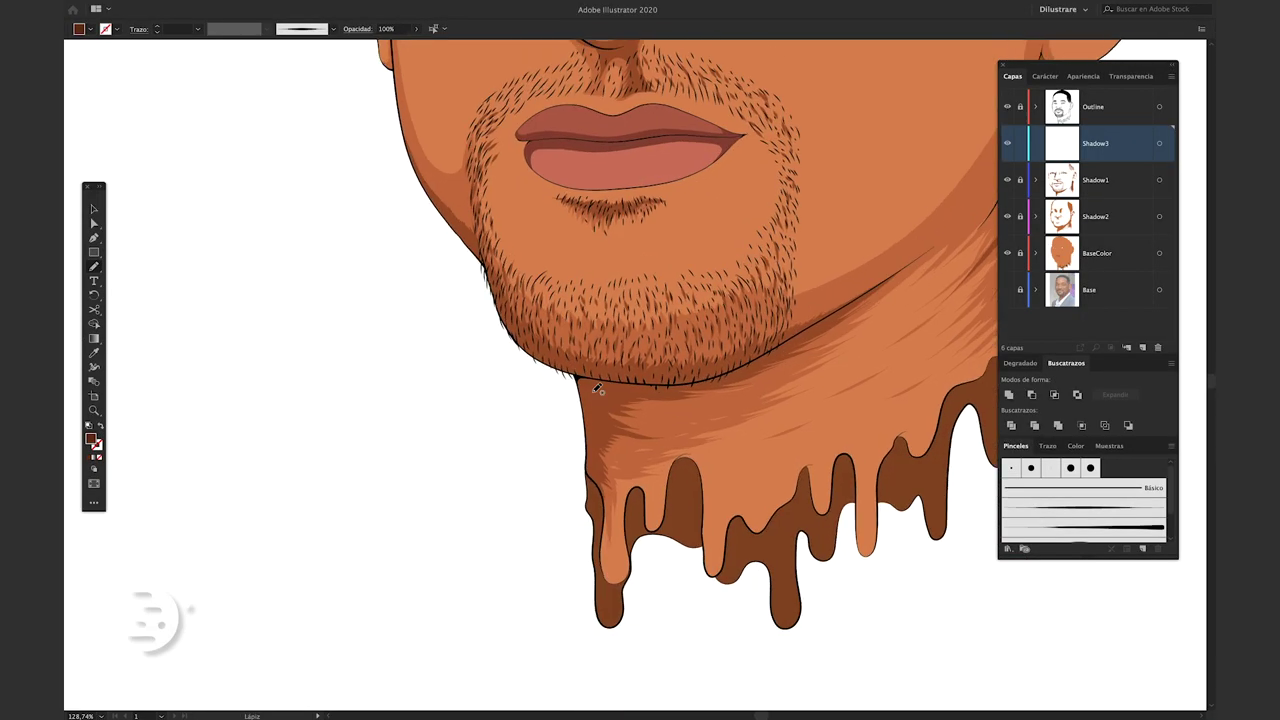
scroll(597, 389, up, 5)
mouse_move(543, 310)
mouse_down()
mouse_move(530, 520)
mouse_move(545, 560)
mouse_move(460, 362)
mouse_up()
Draw deep brown shadow shapes beneath the right-hand earlobe and along the outer edge of the neck.
scroll(545, 560, up, 3)
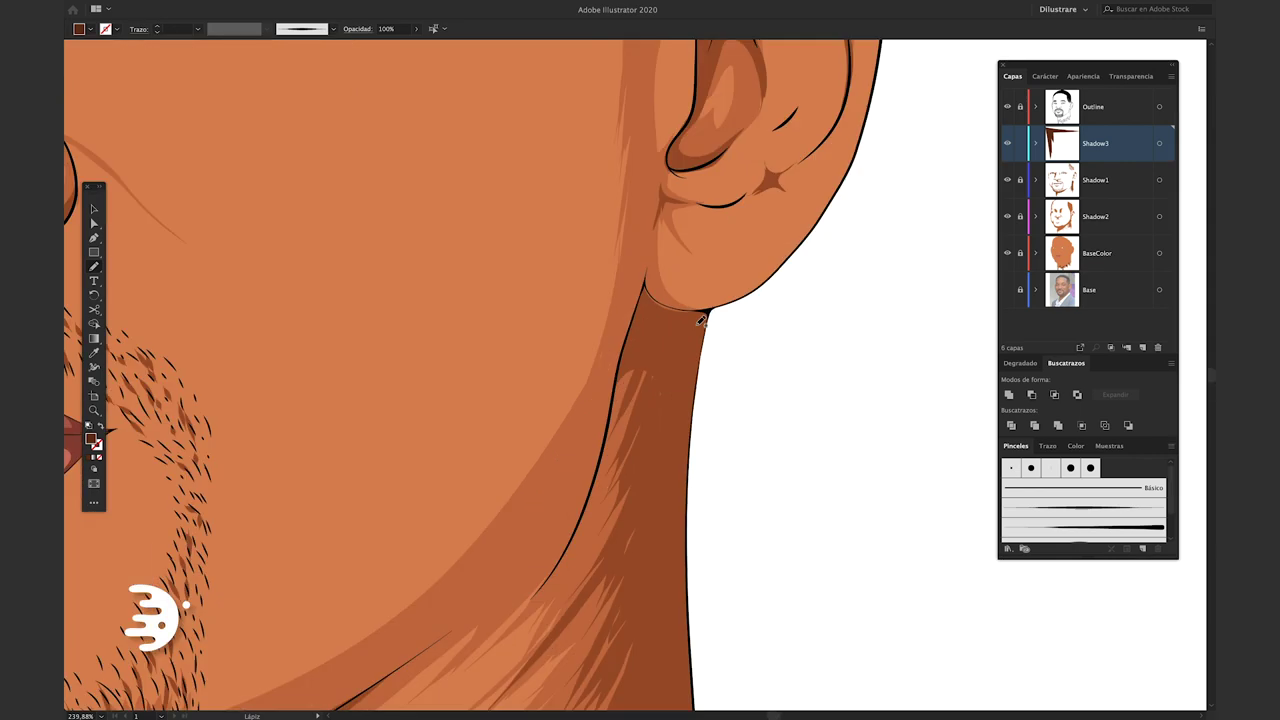
scroll(709, 517, up, 4)
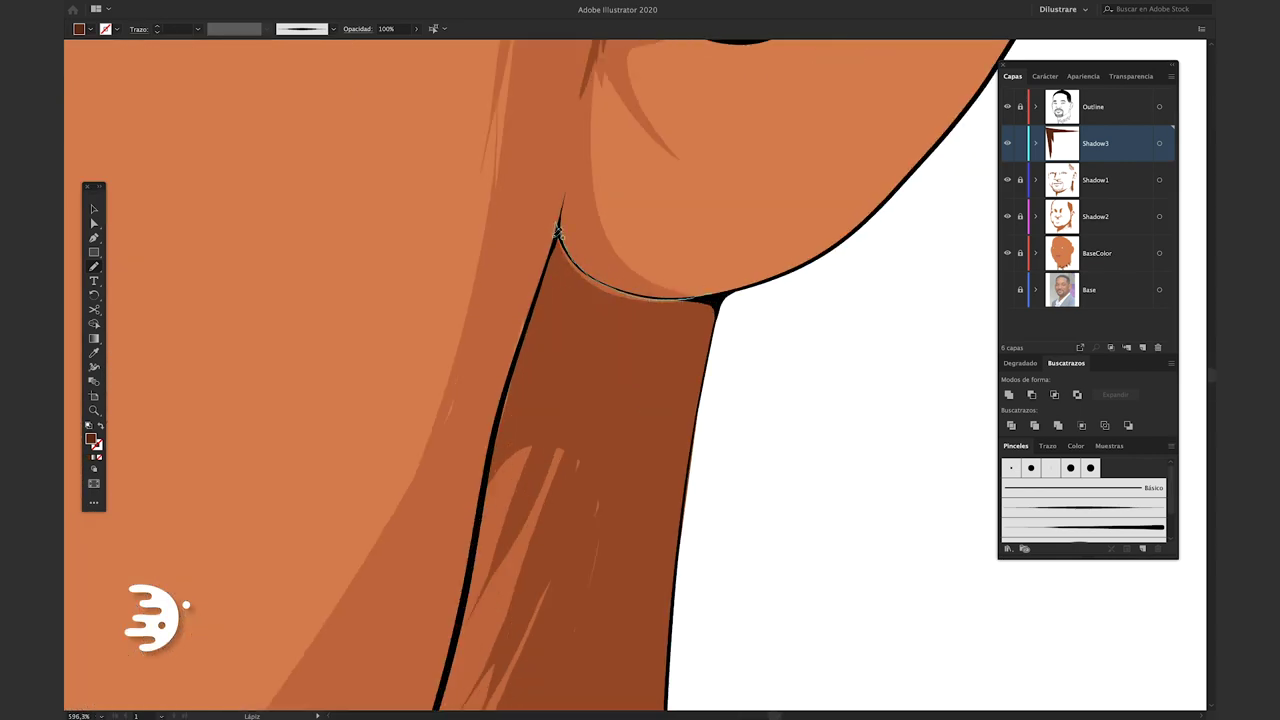
key(n)
scroll(690, 320, down, 3)
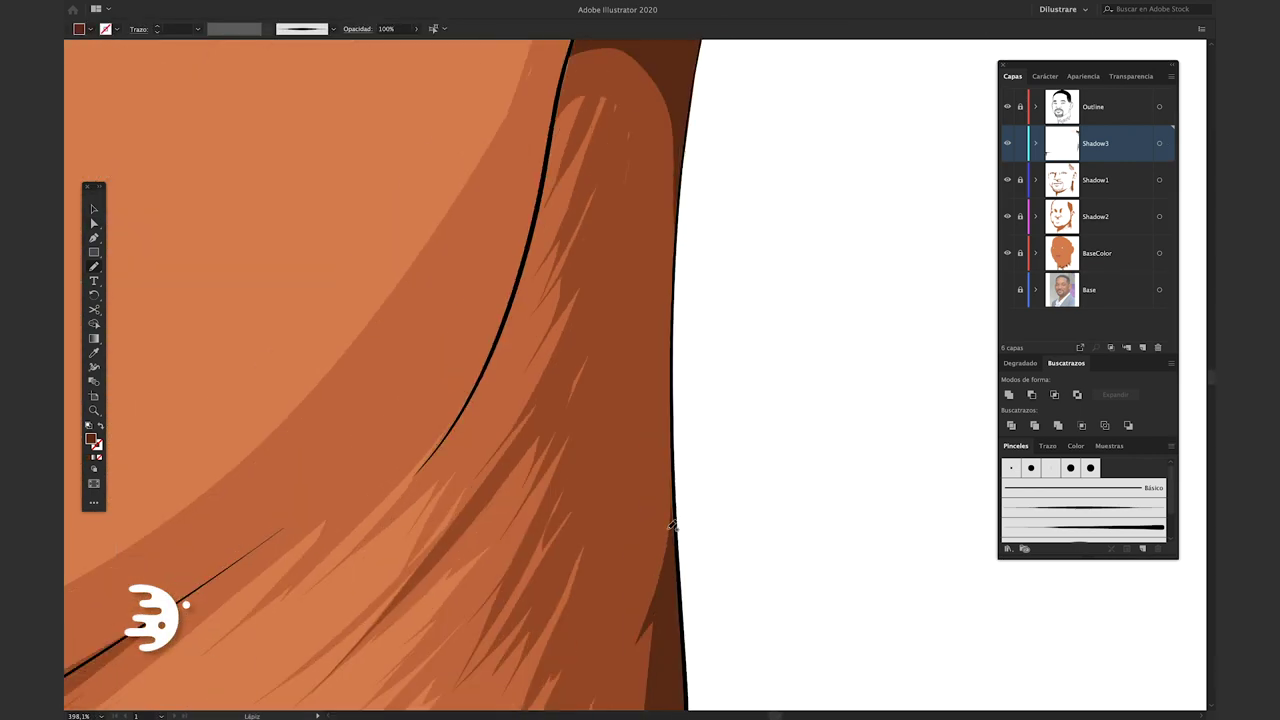
drag(655, 592, 636, 42)
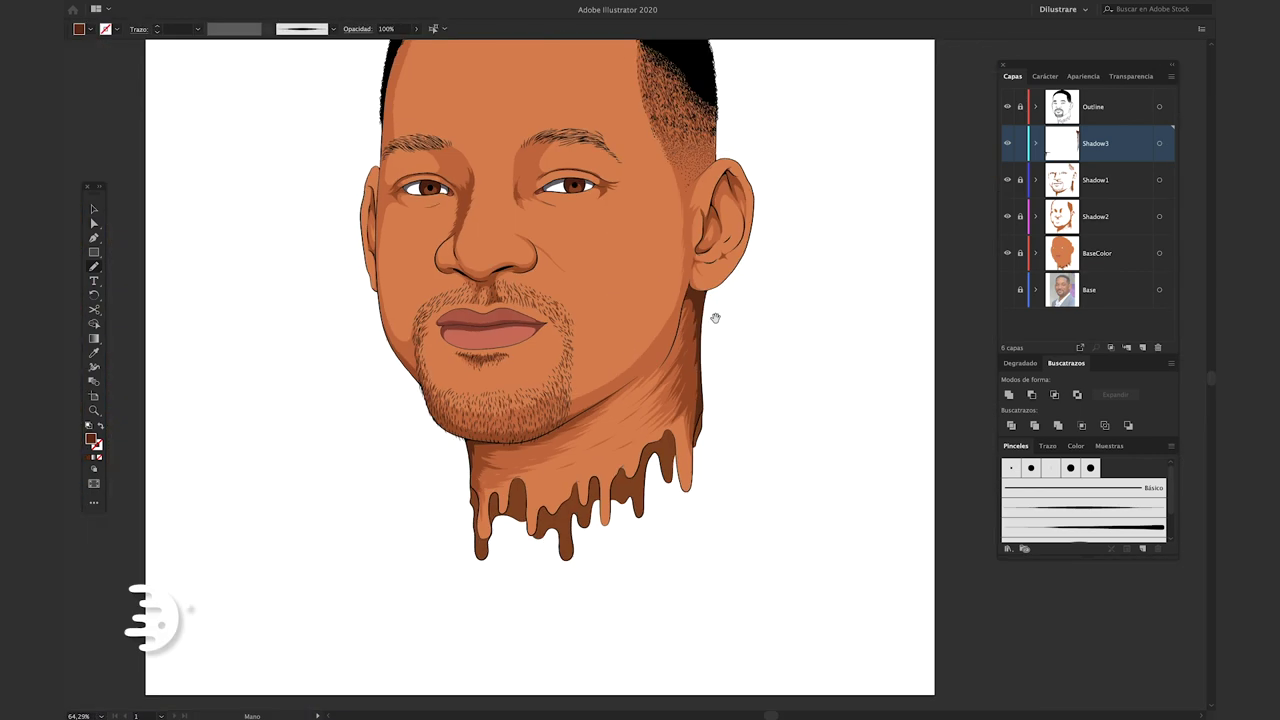
Draw deep brown jagged shadow shapes along the underside of the bearded chin and jaw.
scroll(580, 530, up, 3)
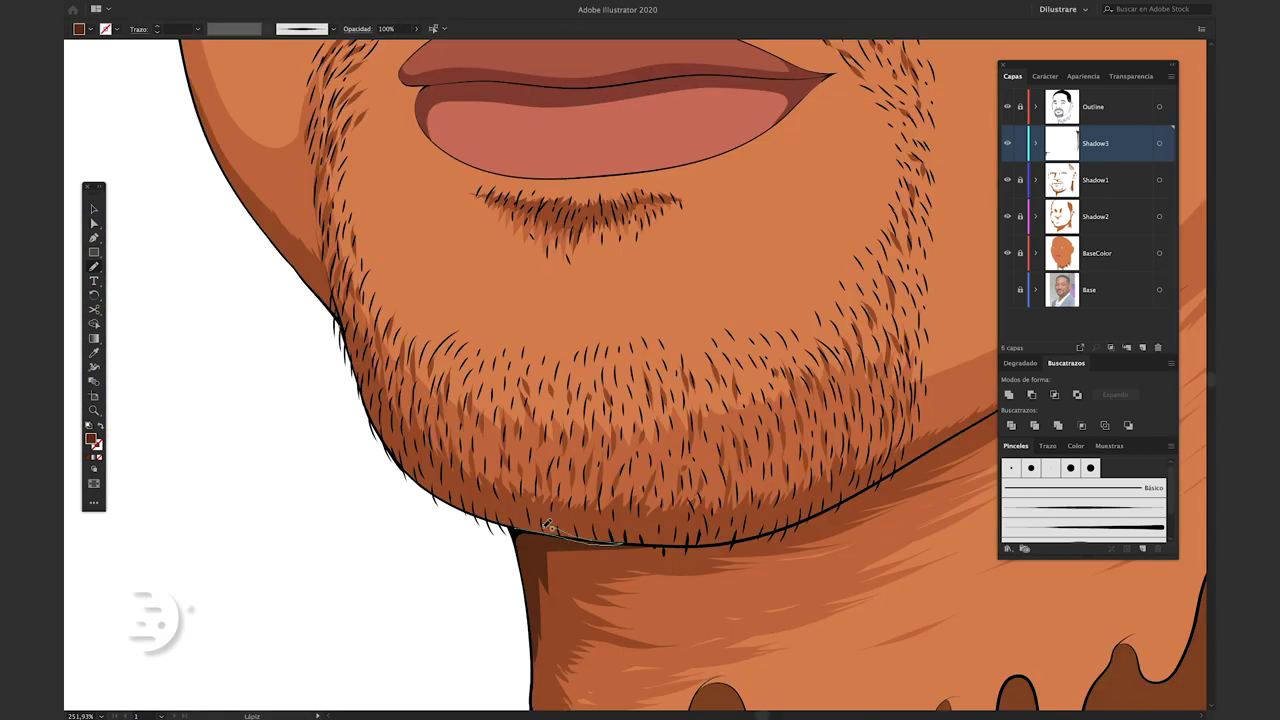
drag(548, 523, 462, 426)
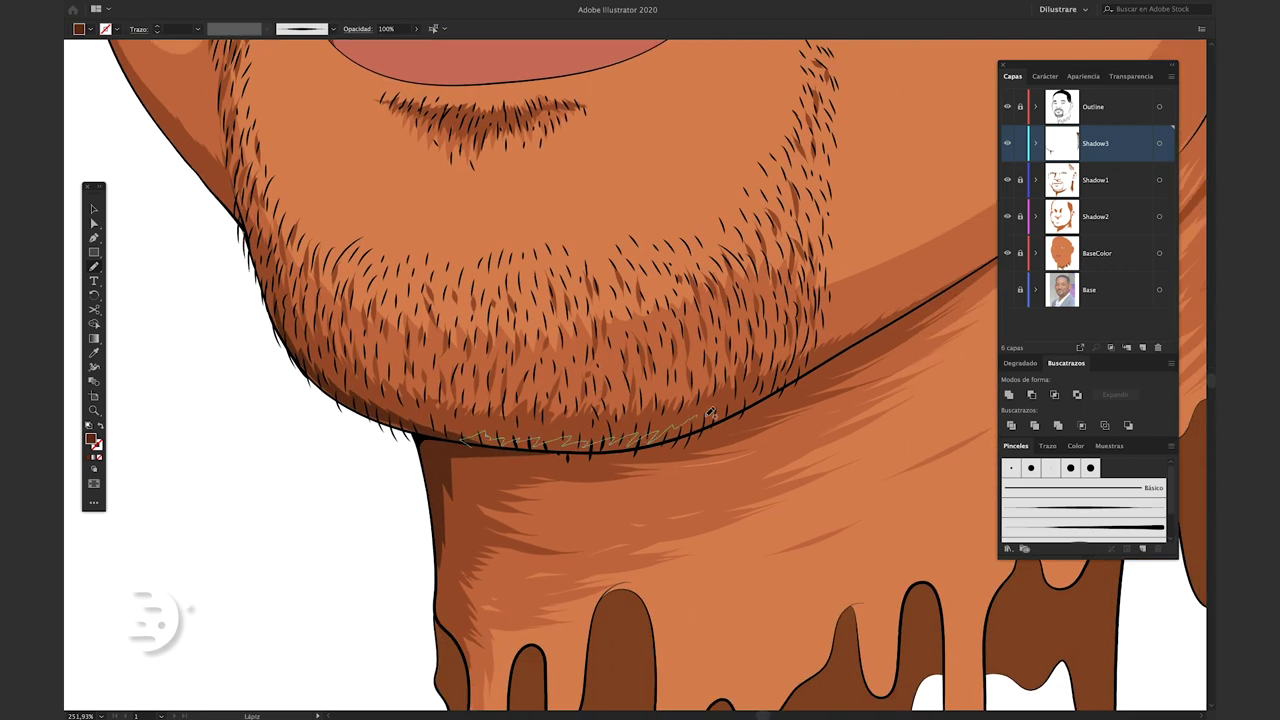
drag(755, 395, 701, 419)
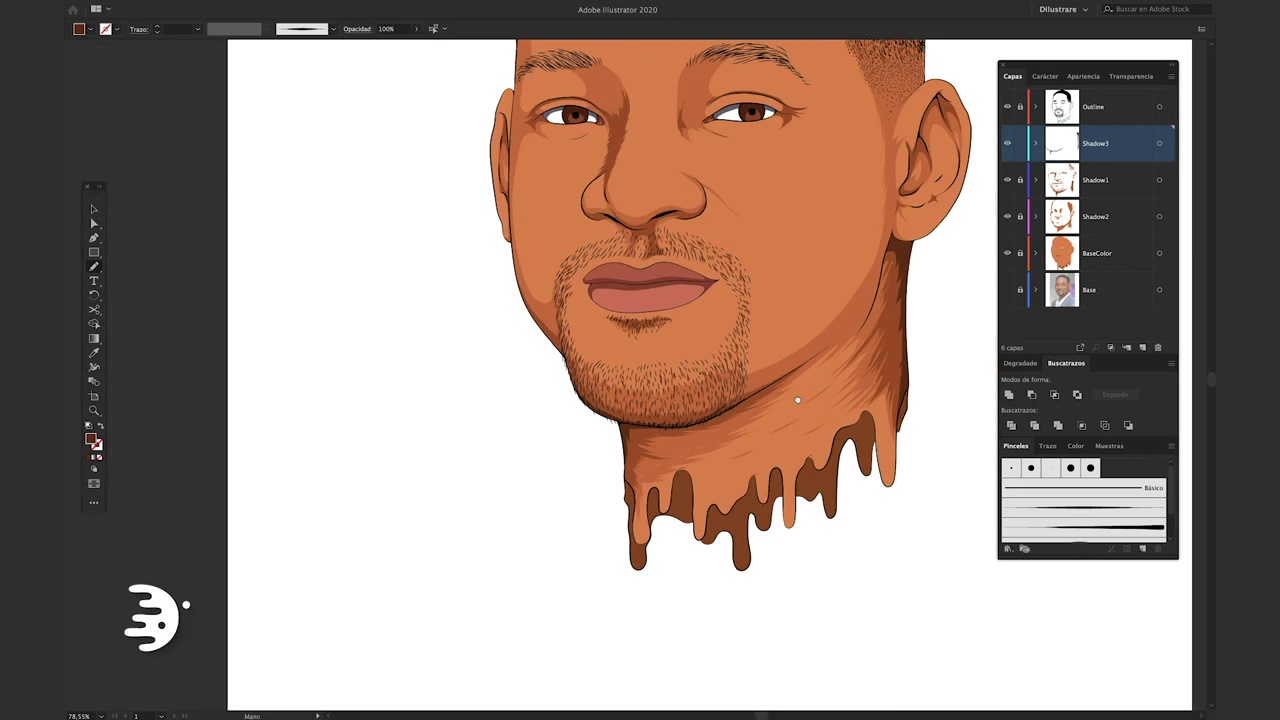
scroll(600, 450, up, 3)
mouse_move(718, 385)
mouse_down()
mouse_move(666, 430)
mouse_move(582, 462)
mouse_up()
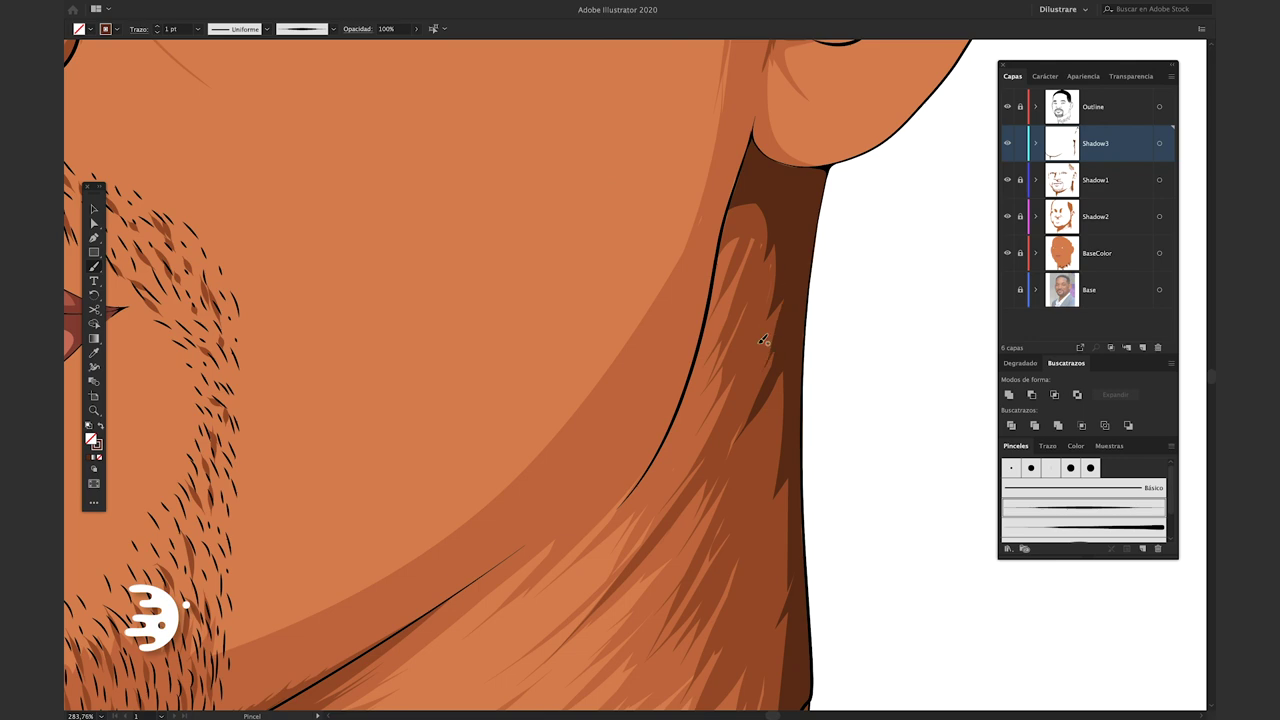
Paint fine deep brown hatch strokes at 0.5 pt along the inner edge of the right-hand neck shadow.
scroll(651, 306, down, 3)
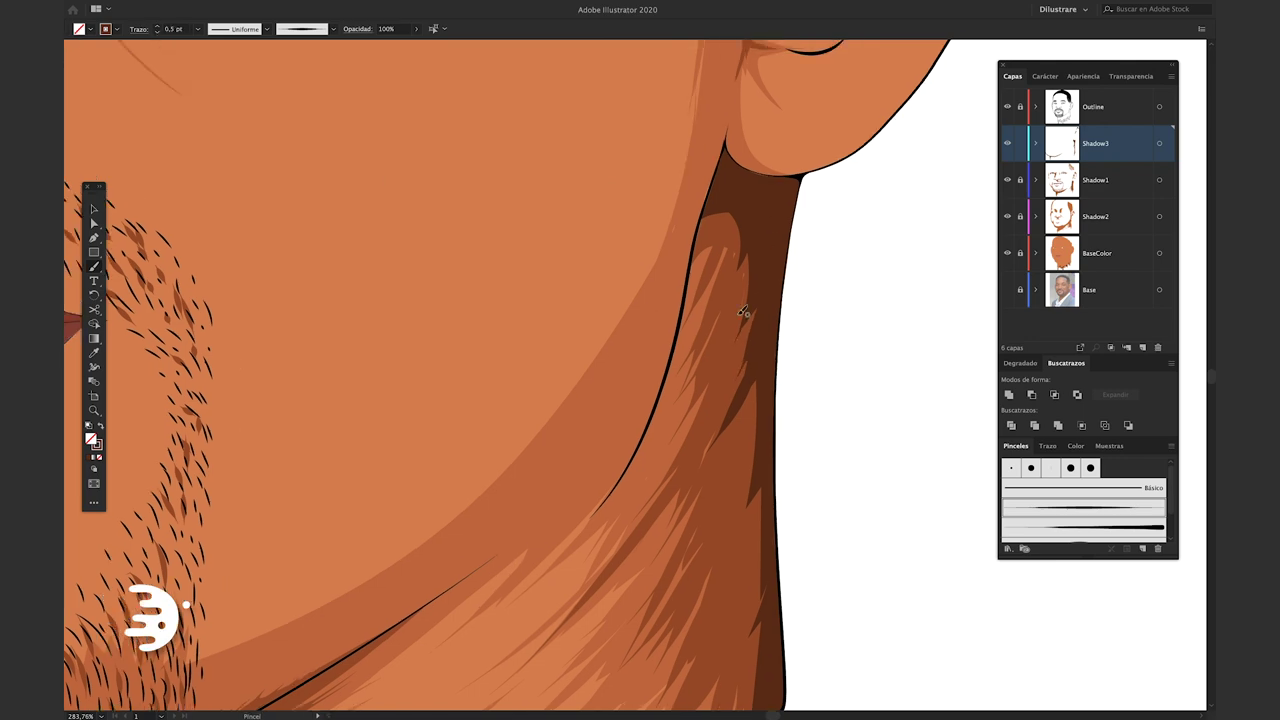
mouse_move(714, 394)
mouse_down()
mouse_move(730, 180)
mouse_move(745, 300)
mouse_up()
drag(740, 500, 734, 380)
scroll(734, 500, down, 3)
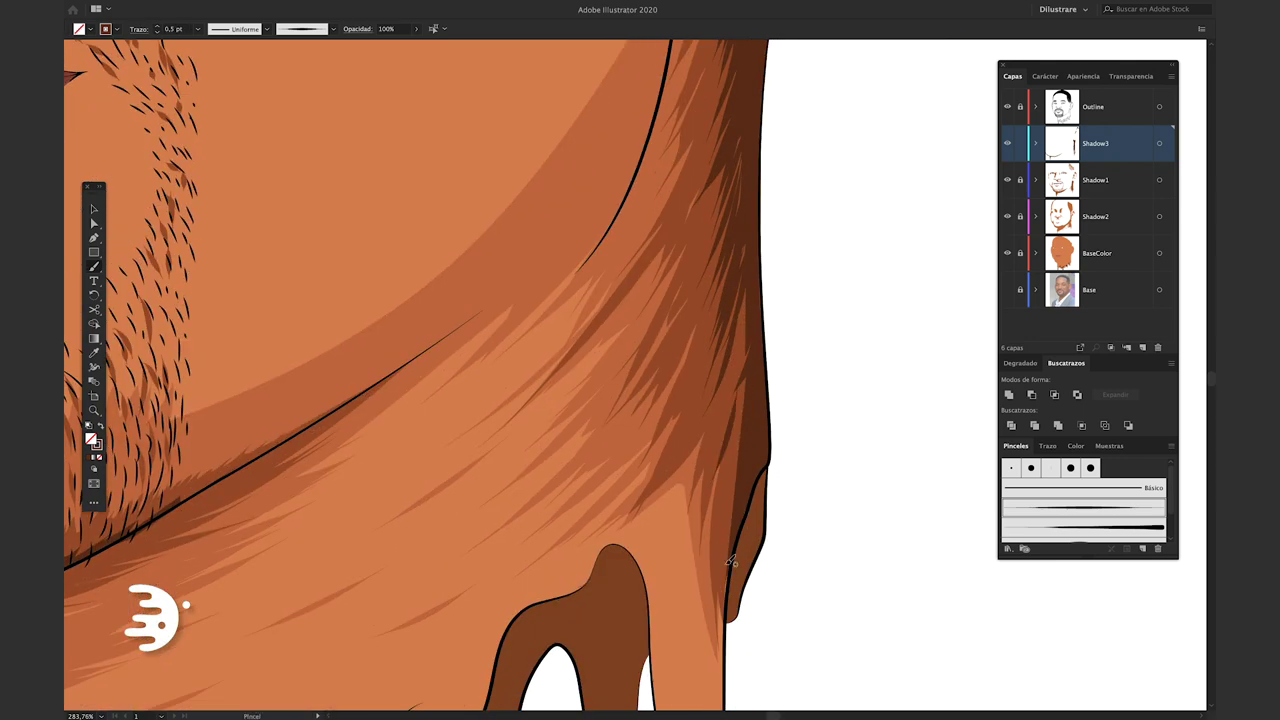
drag(734, 540, 723, 423)
scroll(723, 423, up, 3)
mouse_move(690, 370)
mouse_down()
mouse_move(705, 193)
mouse_move(713, 123)
mouse_up()
drag(700, 228, 690, 140)
drag(688, 300, 680, 140)
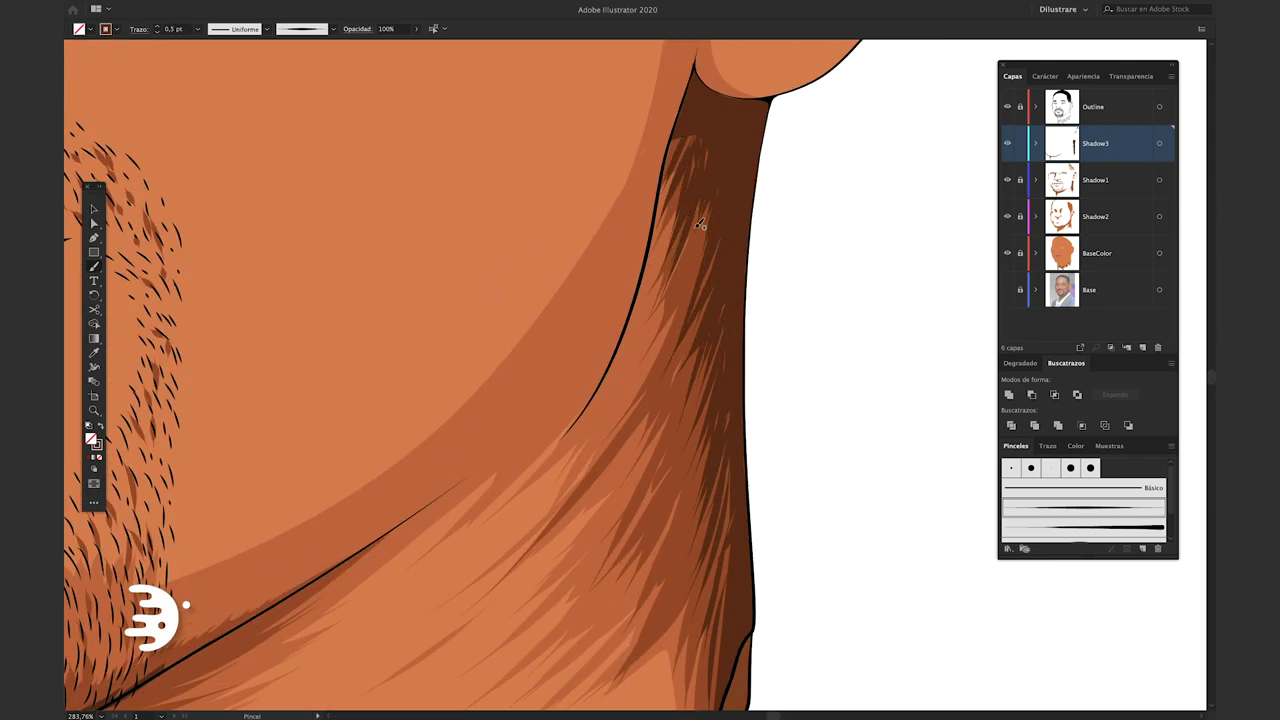
drag(680, 418, 700, 170)
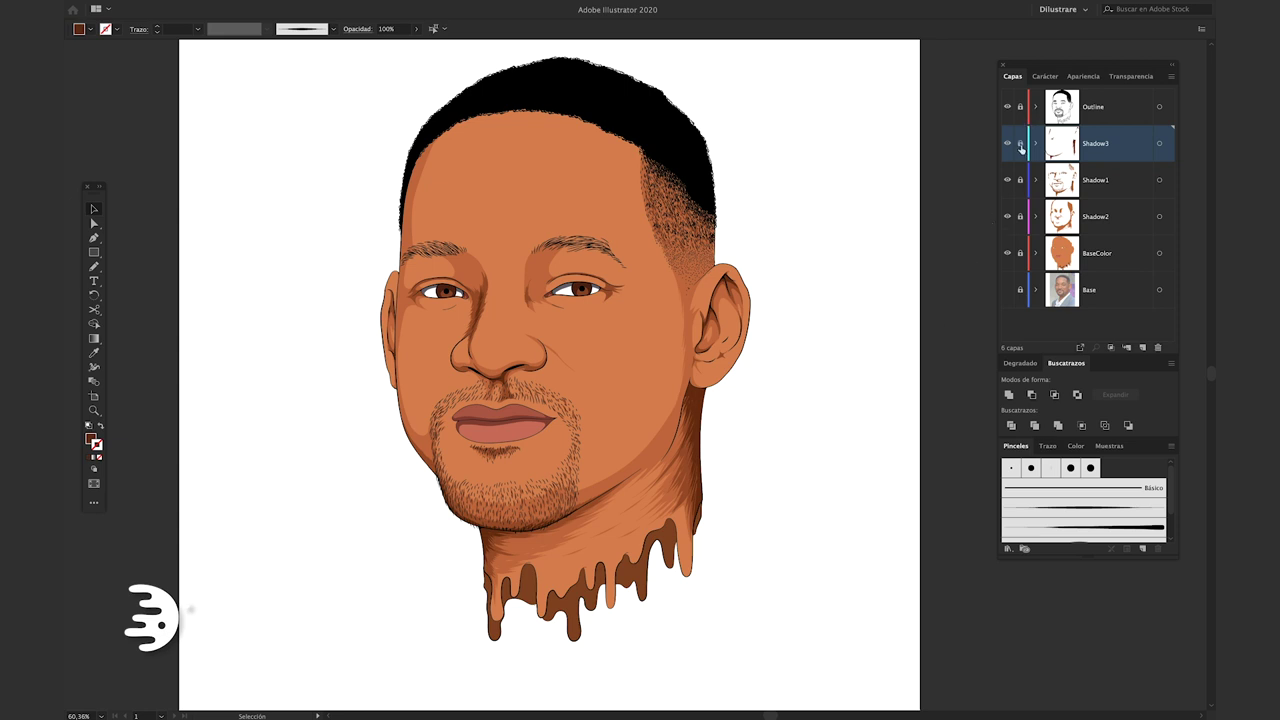
Open the Artístico_LápizTizaCarboncillo brush library and place it enlarged beside the portrait.
click(1008, 549)
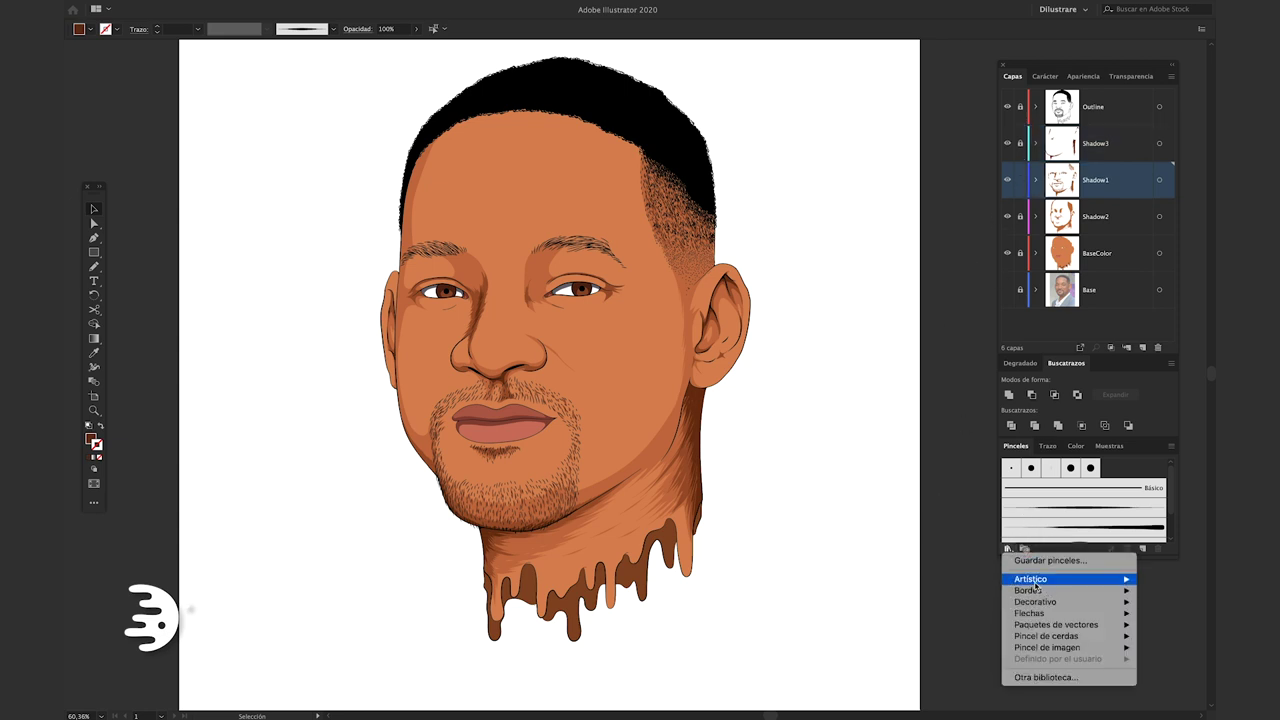
mouse_move(1034, 585)
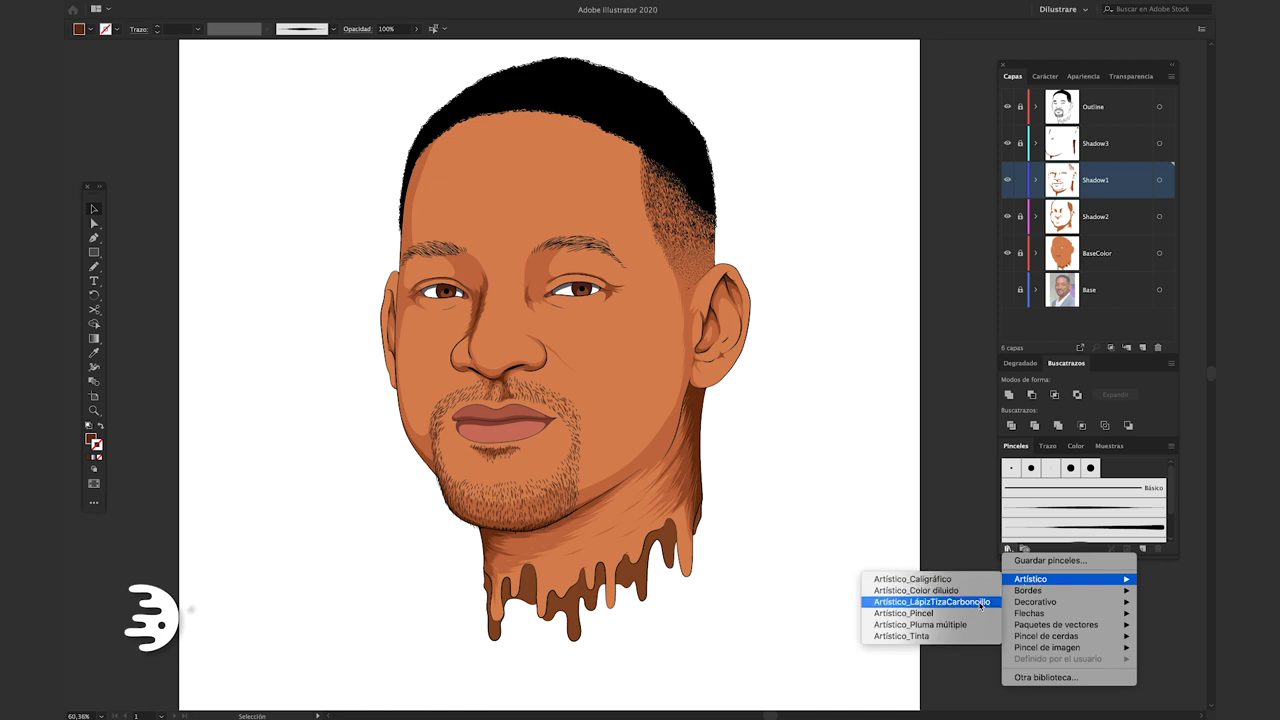
click(932, 602)
mouse_move(680, 345)
mouse_down()
mouse_move(449, 276)
mouse_move(254, 92)
mouse_up()
mouse_move(211, 180)
mouse_down()
mouse_move(225, 450)
mouse_move(244, 511)
mouse_up()
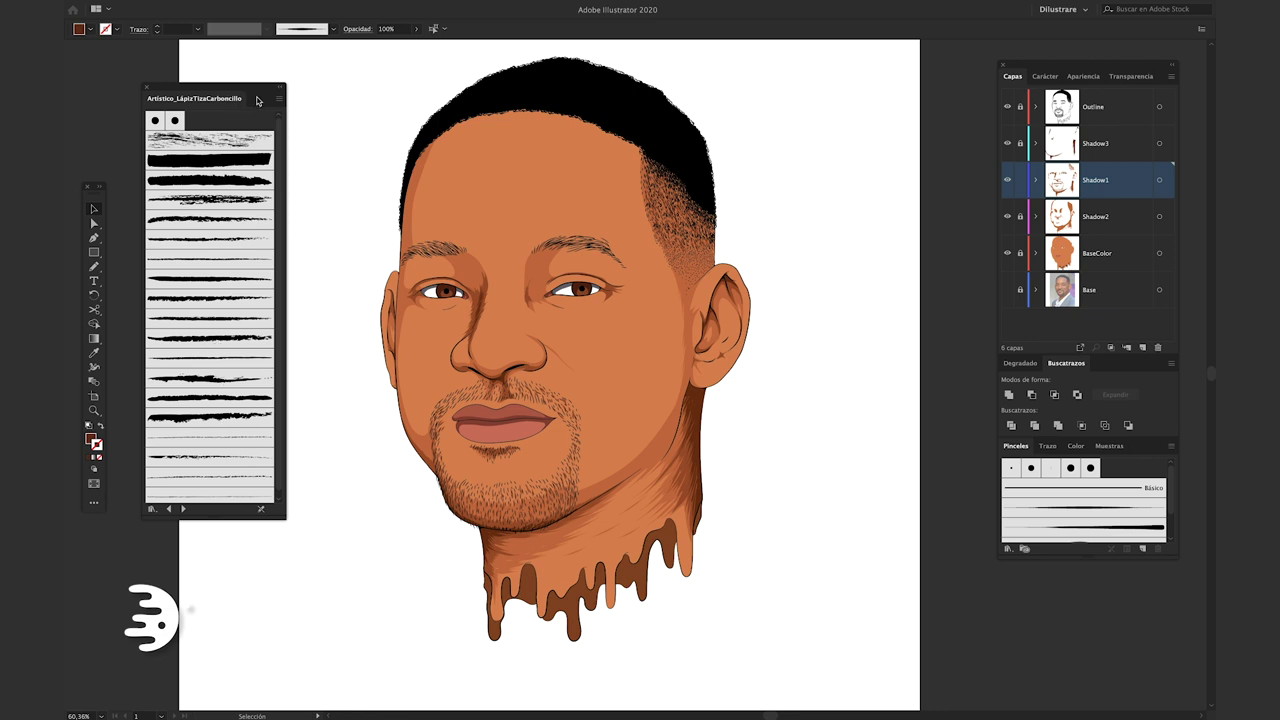
drag(240, 90, 244, 92)
Sample the shadow brown from the neck and brush charcoal texture along the jaw shadow on Shadow1.
key(i)
click(684, 477)
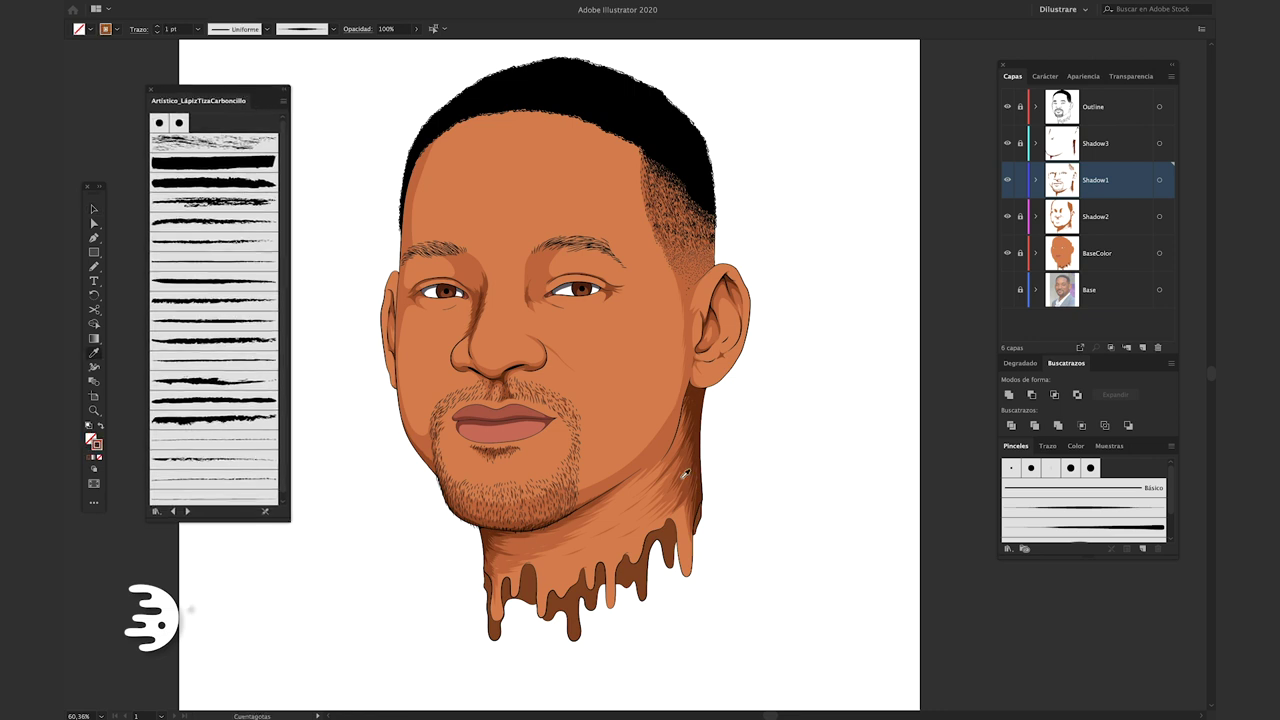
click(203, 218)
key(b)
scroll(740, 374, up, 8)
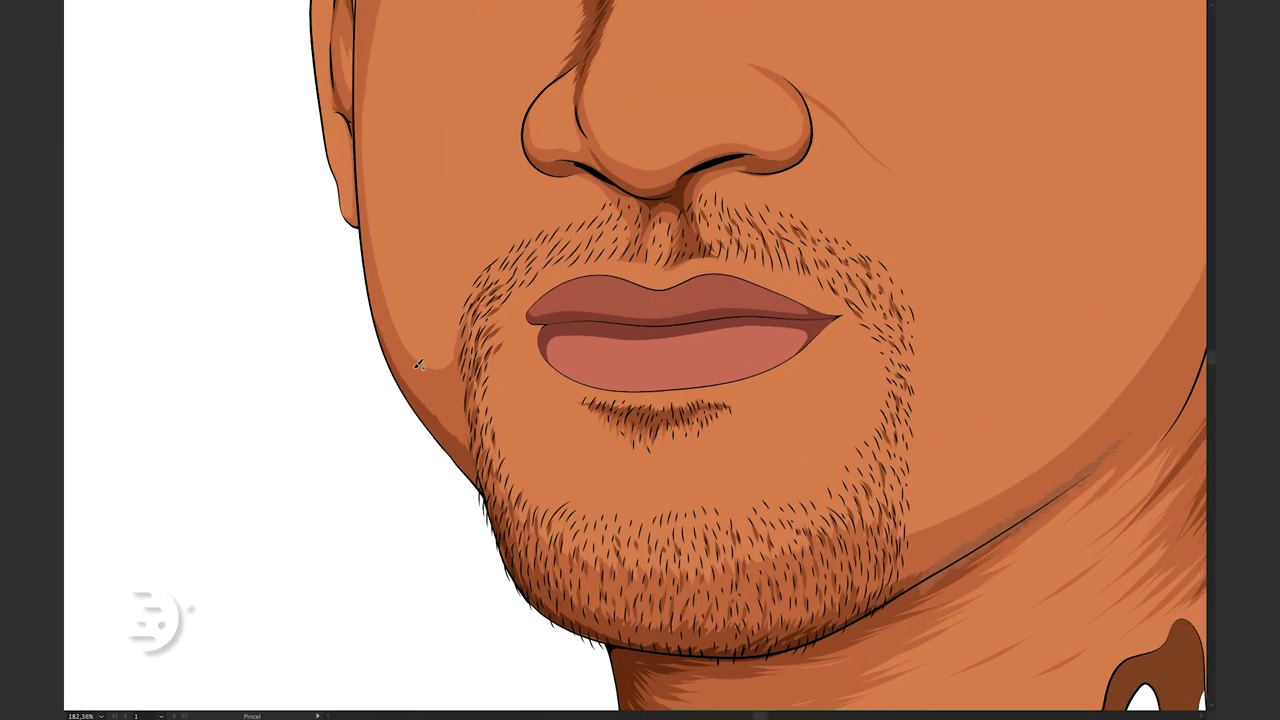
scroll(401, 389, up, 3)
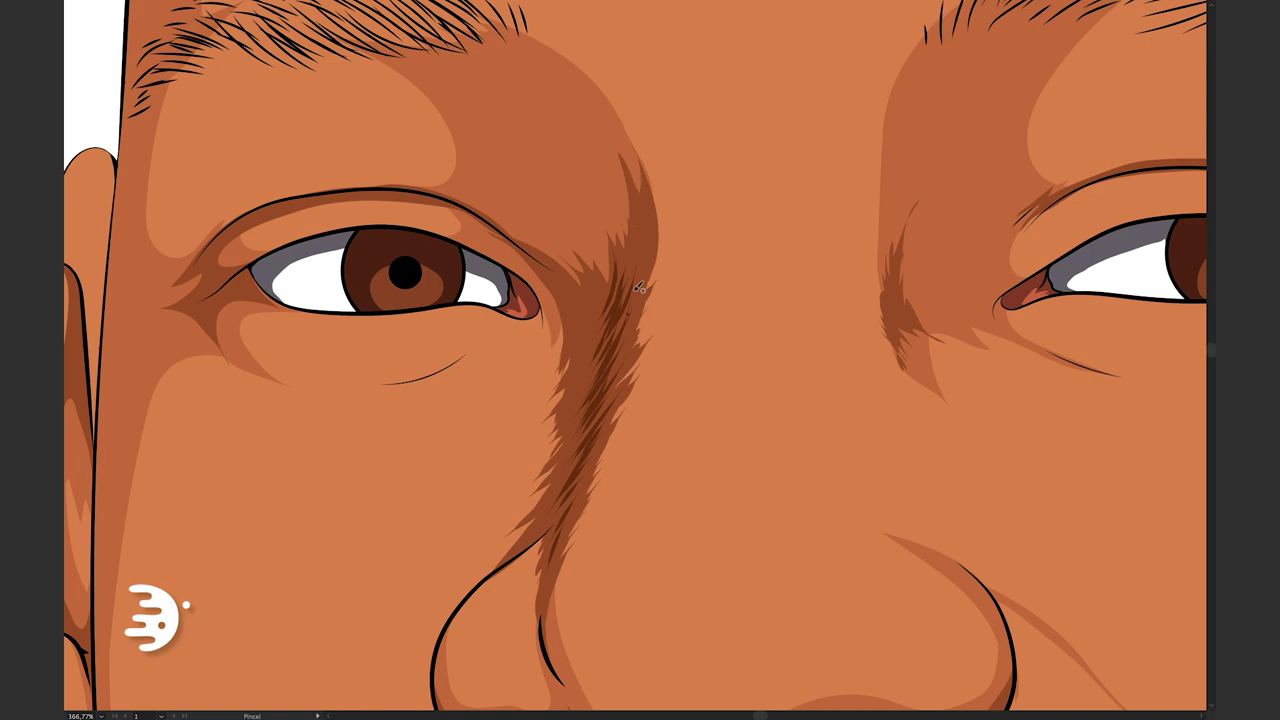
Brush charcoal texture along the nose bridge shadow and the shadow at the right-hand eye's inner corner.
key(Tab)
key(Tab)
drag(600, 118, 624, 183)
scroll(606, 343, down, 5)
scroll(606, 343, left, 3)
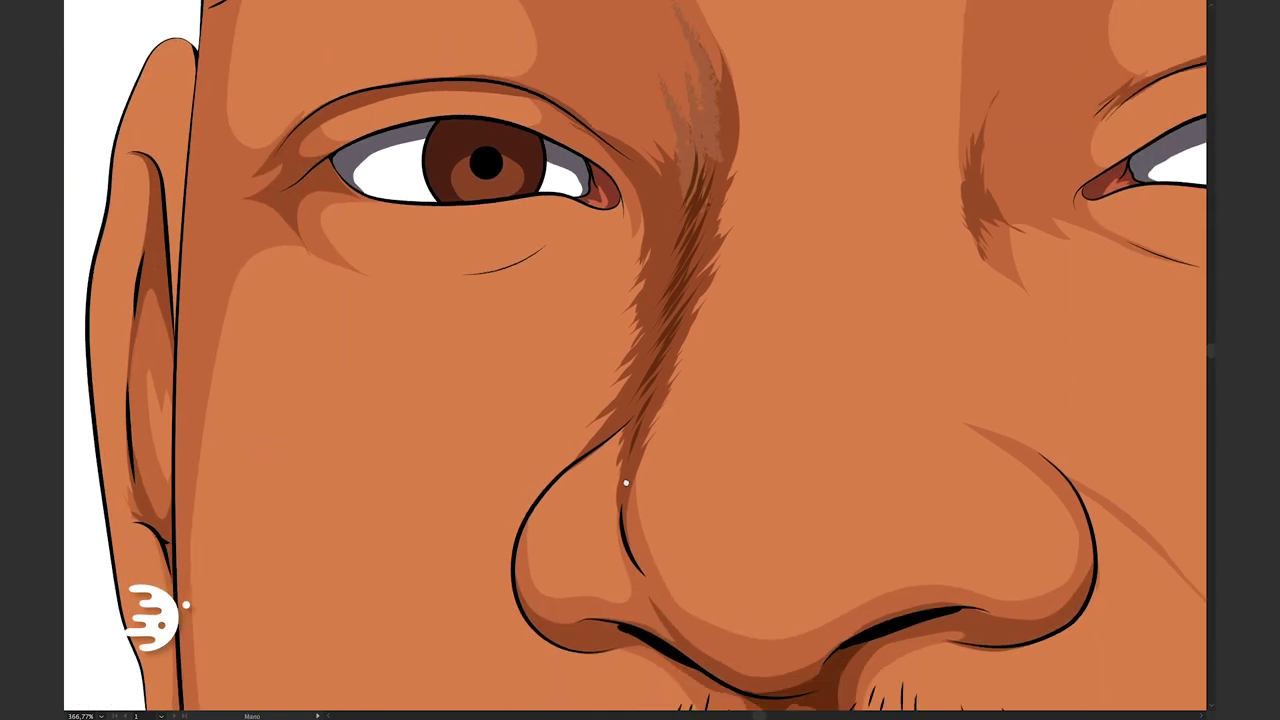
scroll(630, 447, up, 3)
scroll(630, 447, down, 1)
mouse_move(745, 275)
mouse_down()
mouse_move(734, 423)
mouse_move(738, 348)
mouse_up()
scroll(739, 325, down, 6)
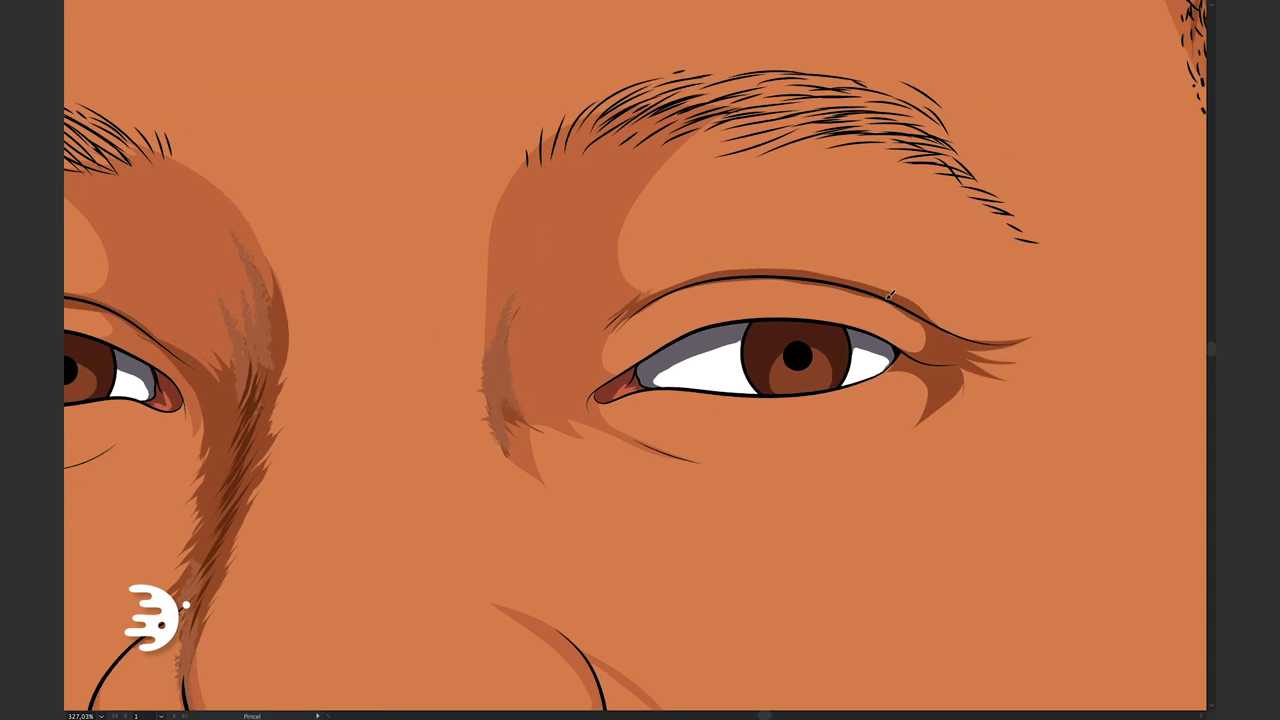
Brush charcoal texture over the shadow edges on the right-hand side of the neck.
scroll(738, 284, down, 6)
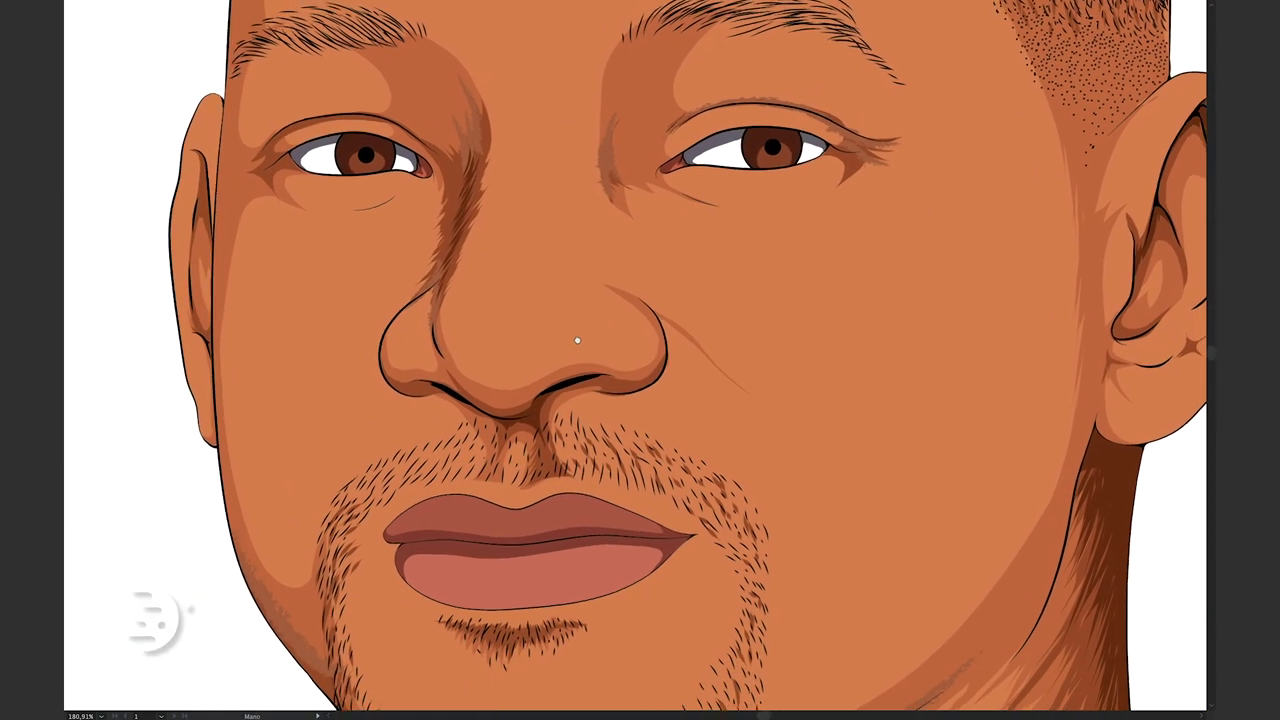
scroll(786, 409, up, 7)
scroll(786, 409, down, 3)
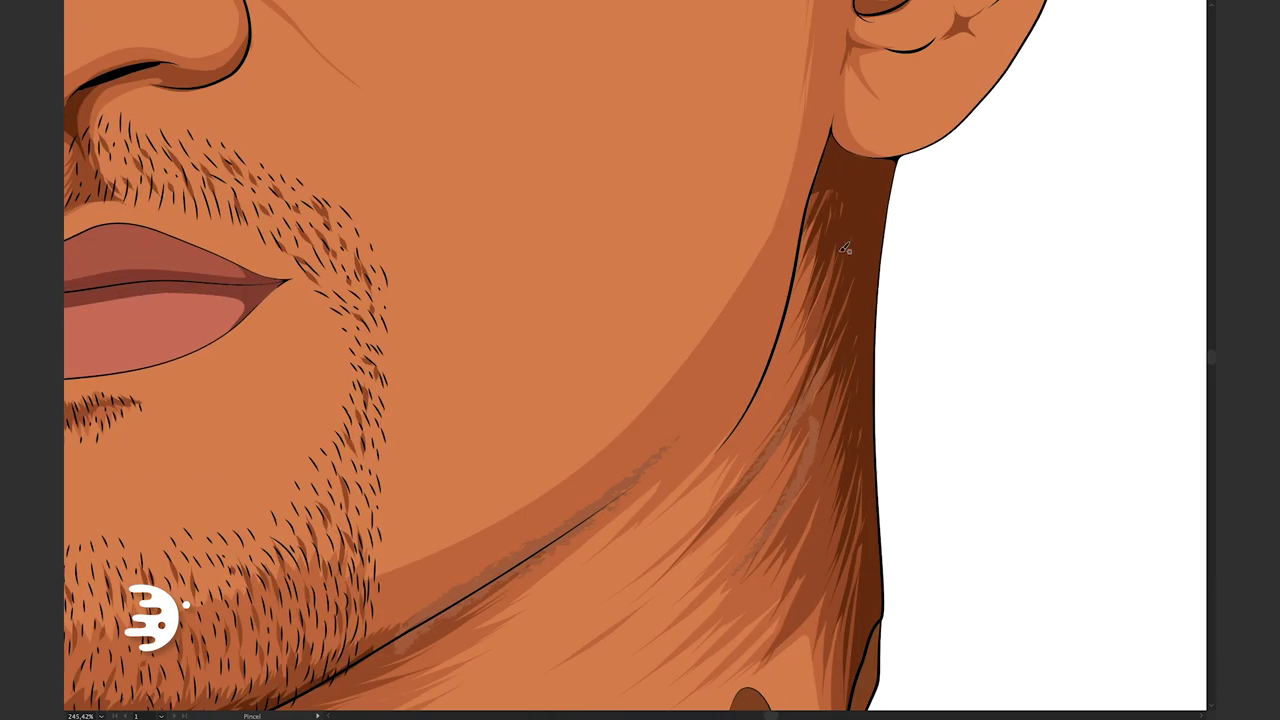
scroll(770, 440, up, 2)
scroll(760, 467, down, 3)
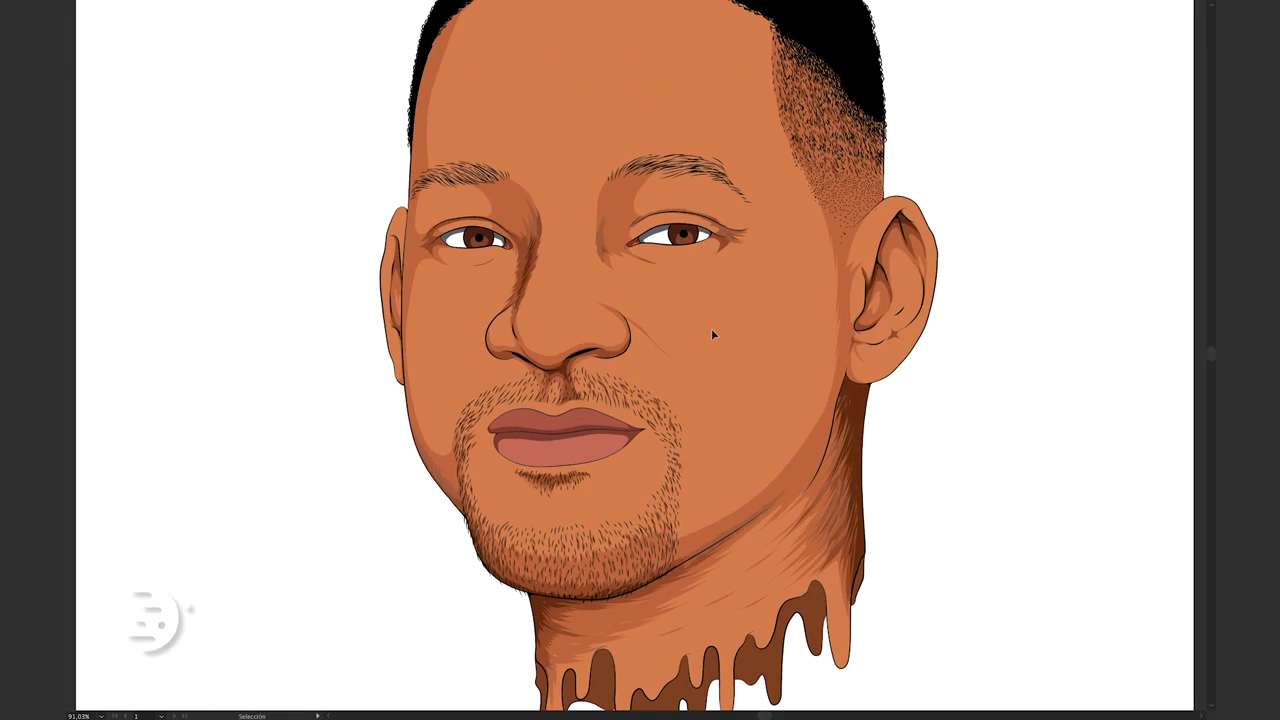
Select the charcoal stroke along the jaw and every other object with the same stroke colour.
key(Tab)
click(768, 508)
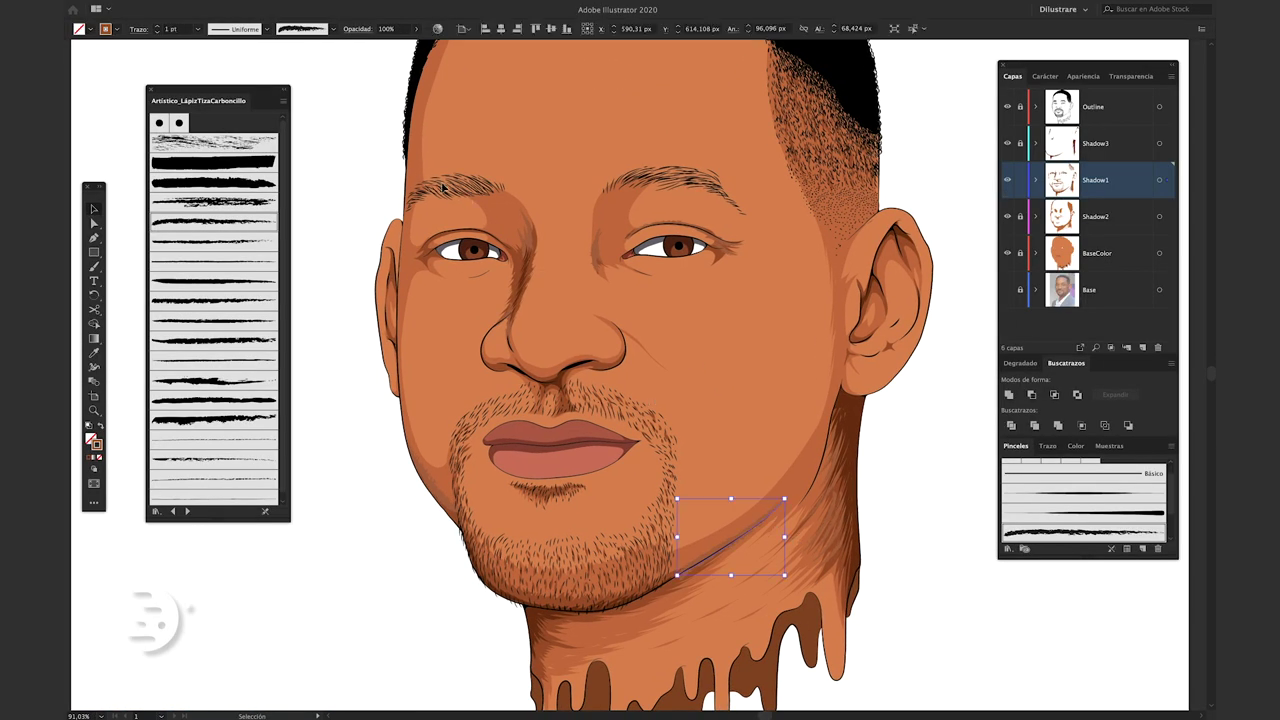
mouse_move(381, 57)
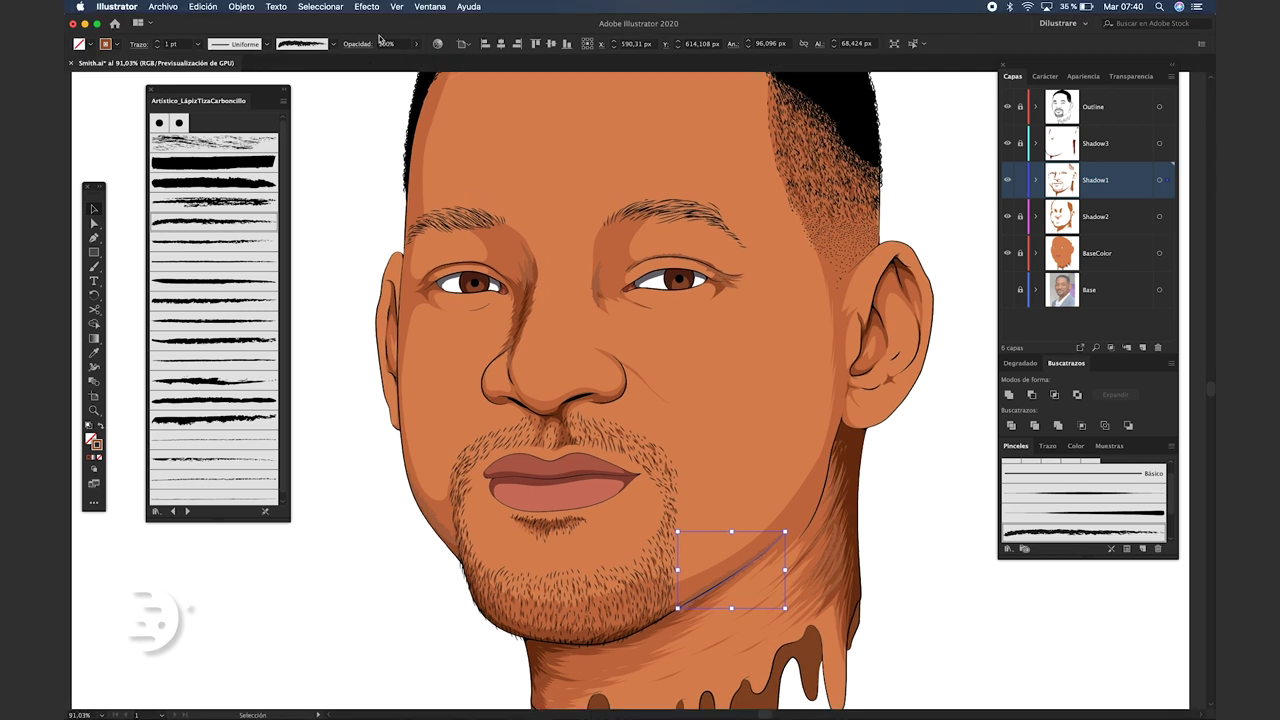
click(329, 10)
mouse_move(436, 127)
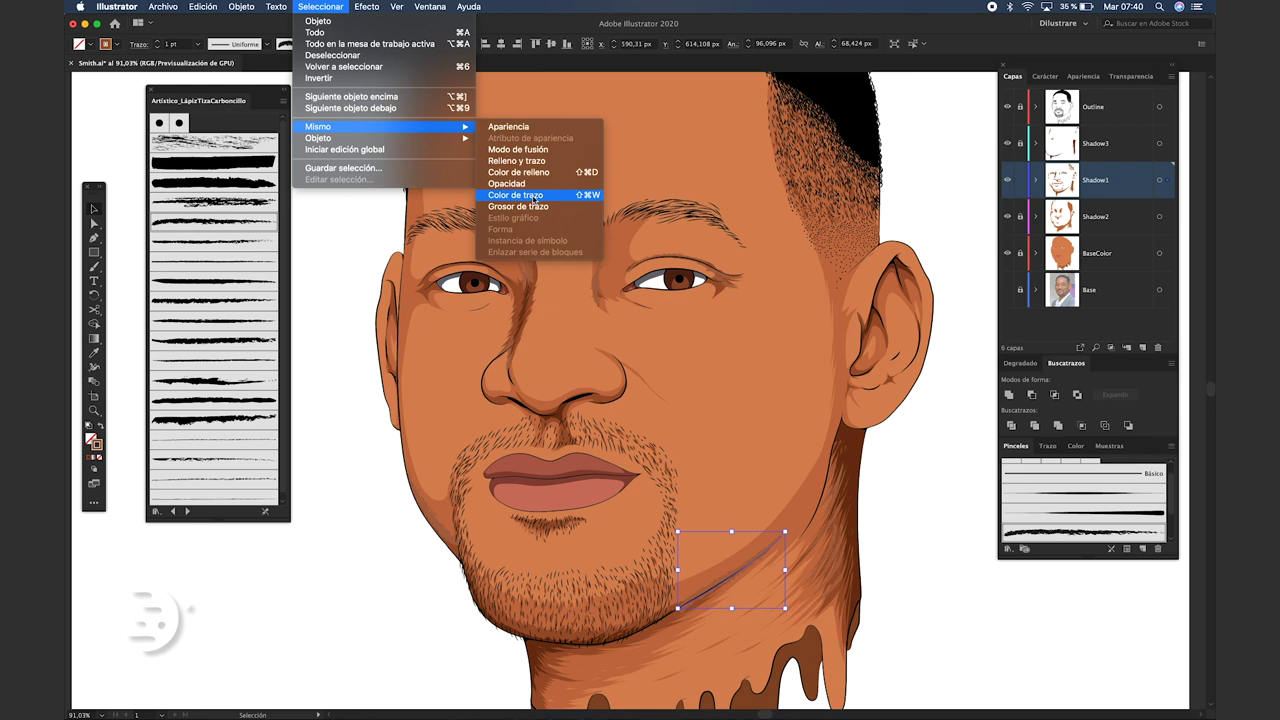
click(535, 196)
Expand the appearance of the selected strokes and match them to the shadow brown sampled from the neck.
click(199, 12)
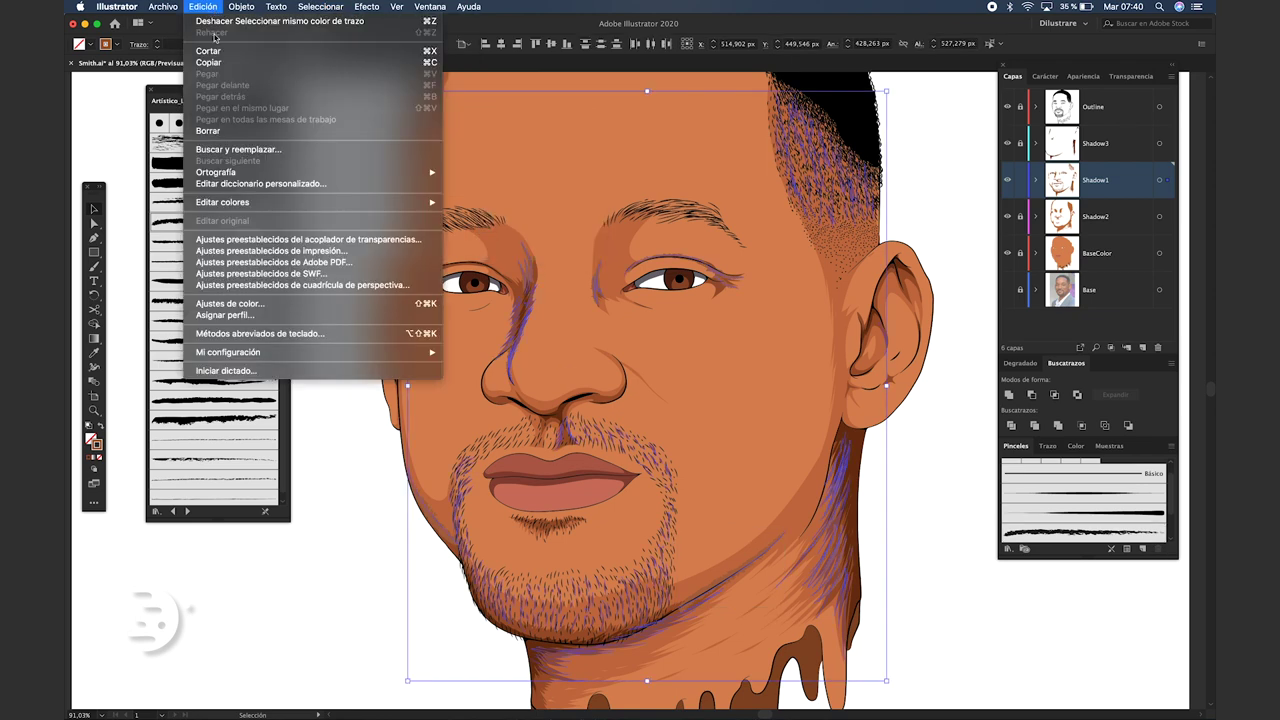
mouse_move(241, 8)
click(268, 150)
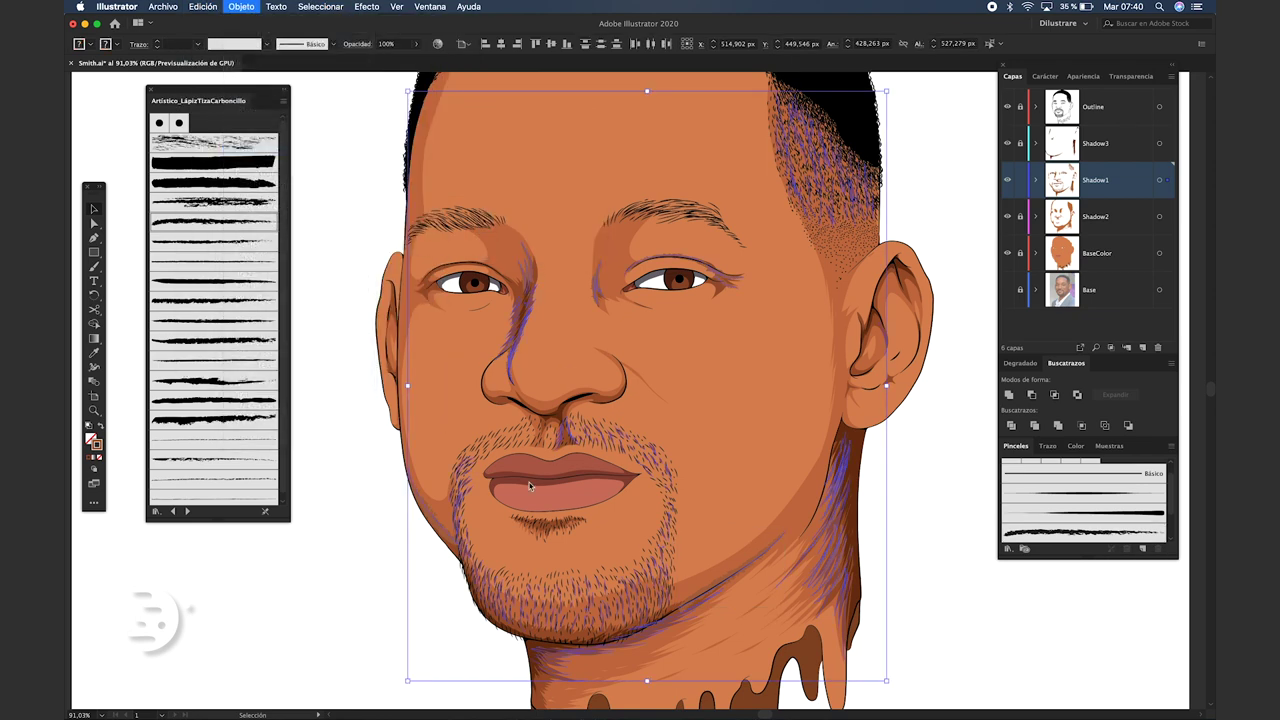
click(95, 355)
scroll(633, 617, up, 10)
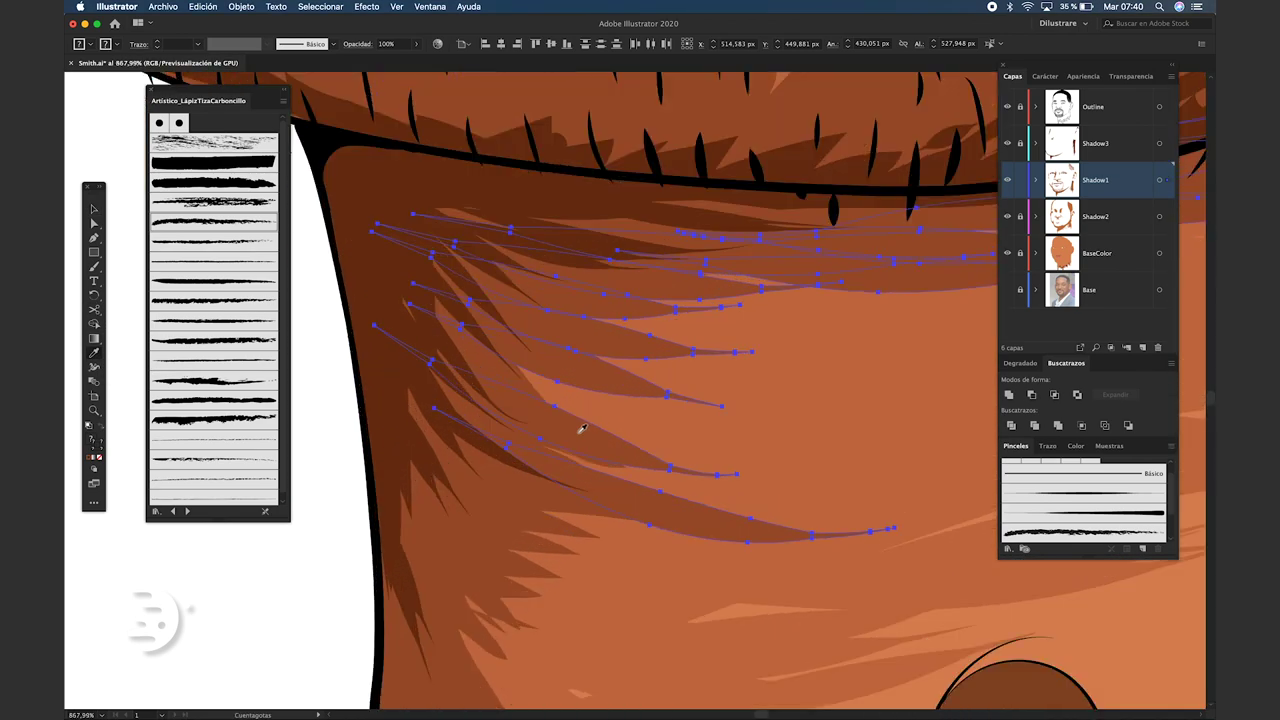
click(582, 428)
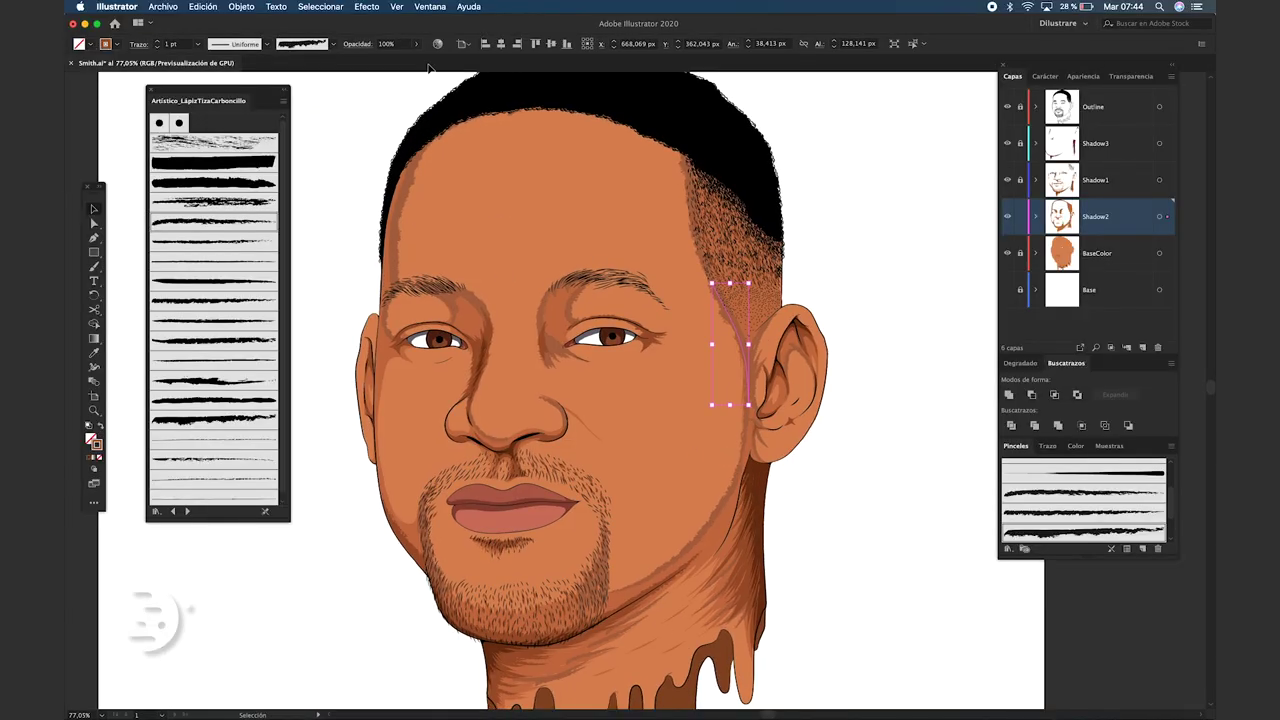
Select all objects sharing the stroke colour of the charcoal stroke beside the right-hand temple on Shadow2.
click(320, 6)
mouse_move(380, 126)
click(563, 198)
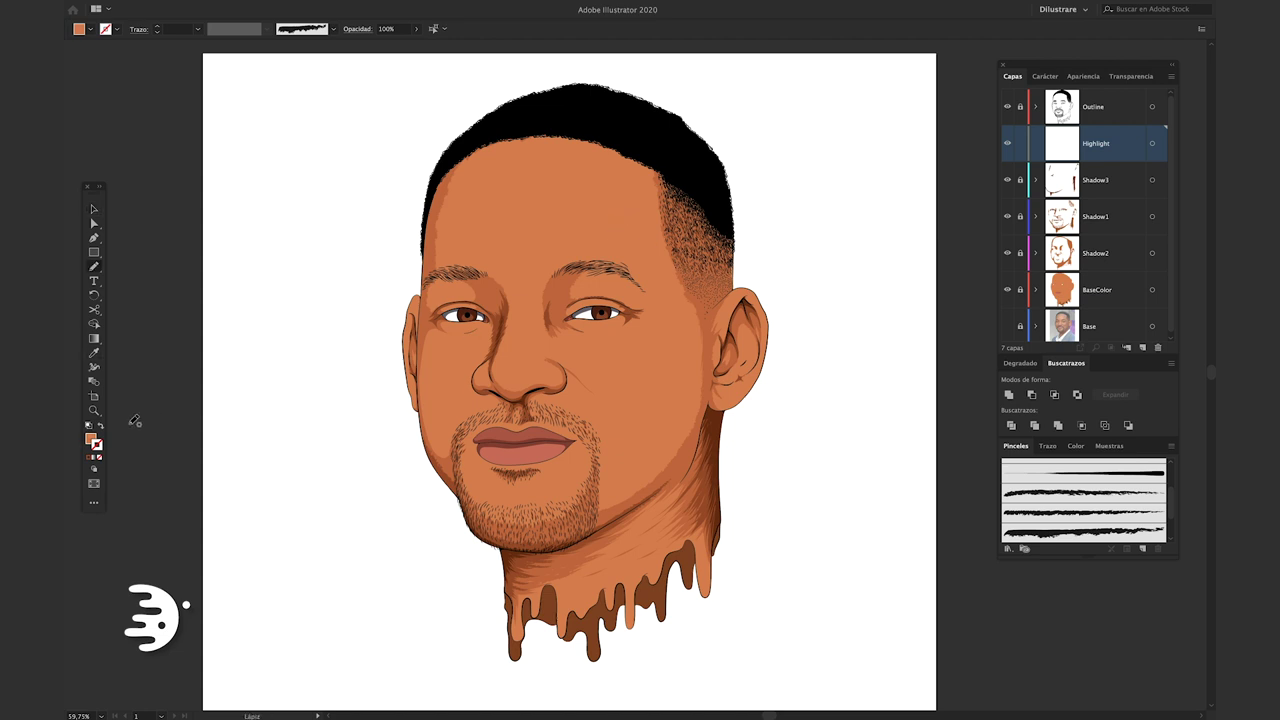
Lighten the skin-orange fill to e5966e for the highlights.
click(90, 438)
double_click(97, 440)
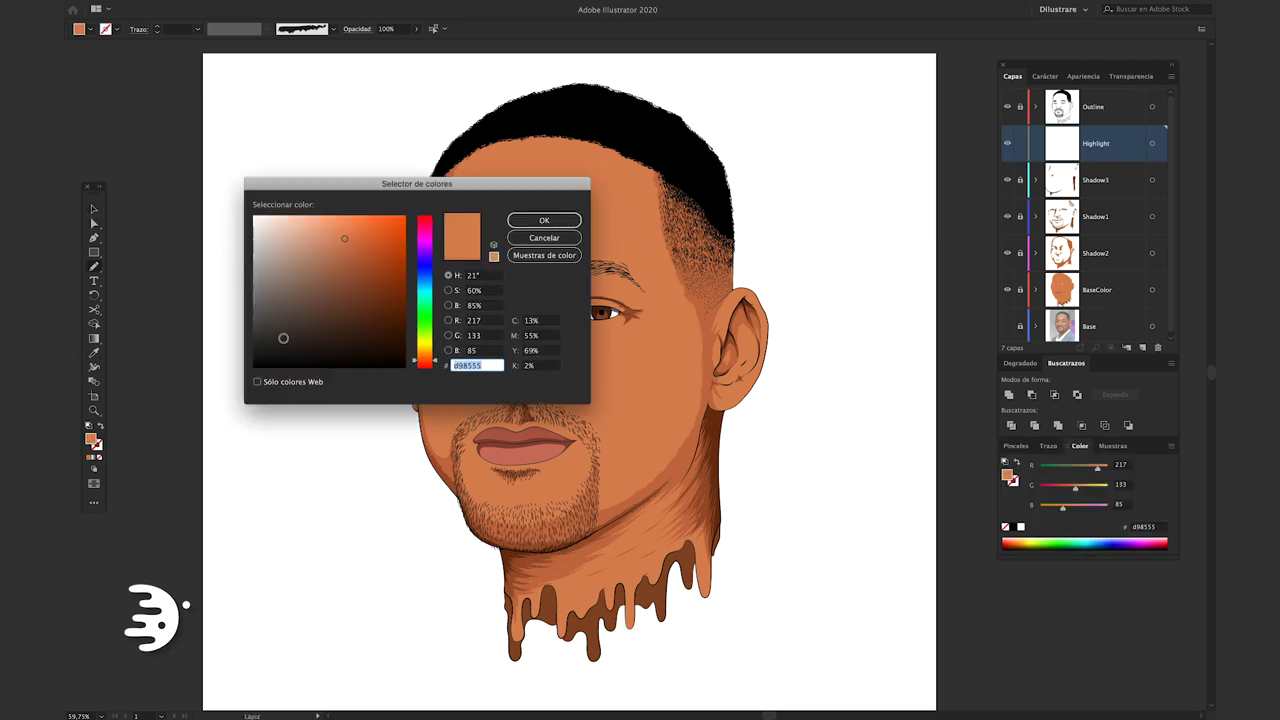
click(544, 220)
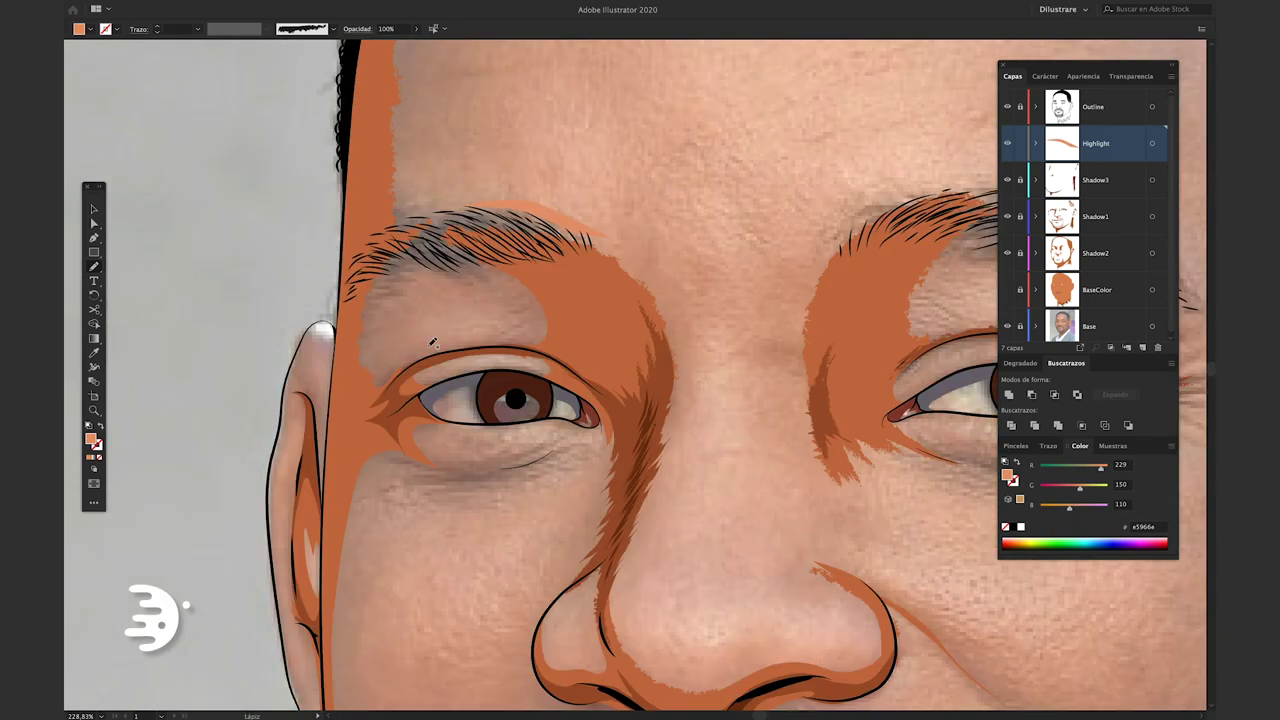
Draw light orange highlight shapes around the left-hand eyebrow and upper eyelid, tracing the reference photo.
scroll(440, 340, down, 4)
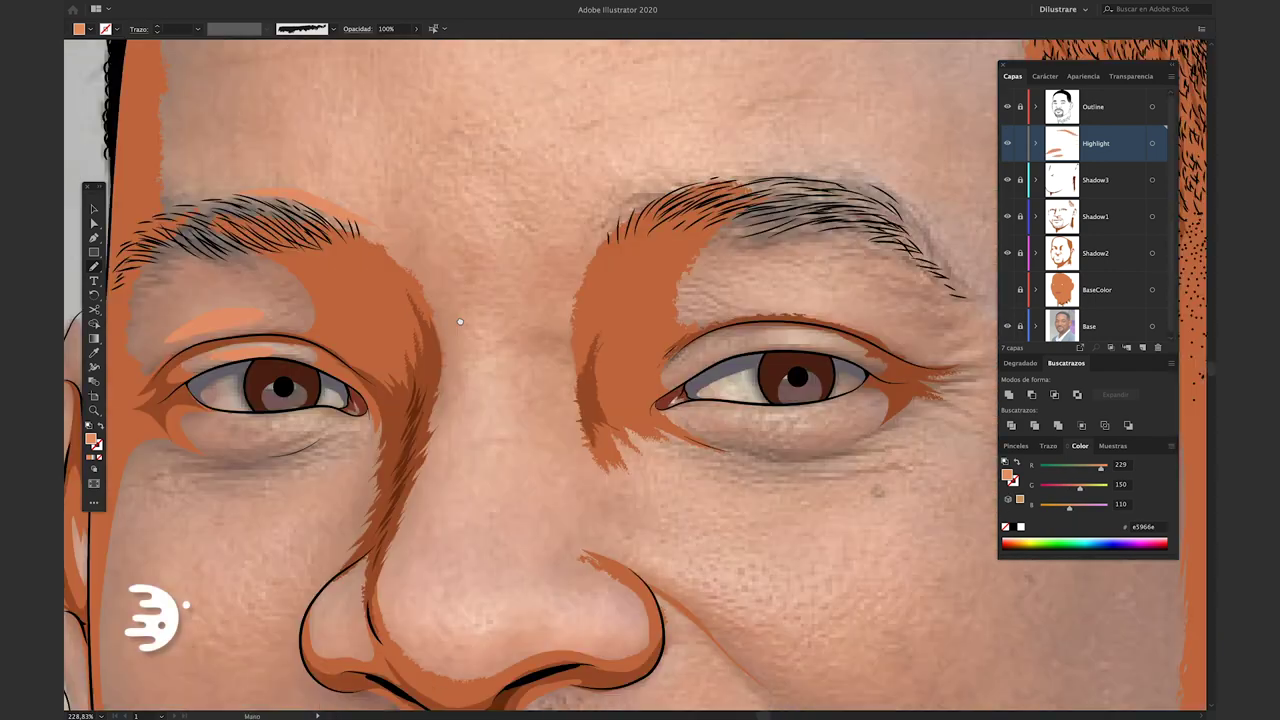
scroll(660, 330, up, 3)
scroll(658, 272, down, 4)
scroll(658, 272, down, 3)
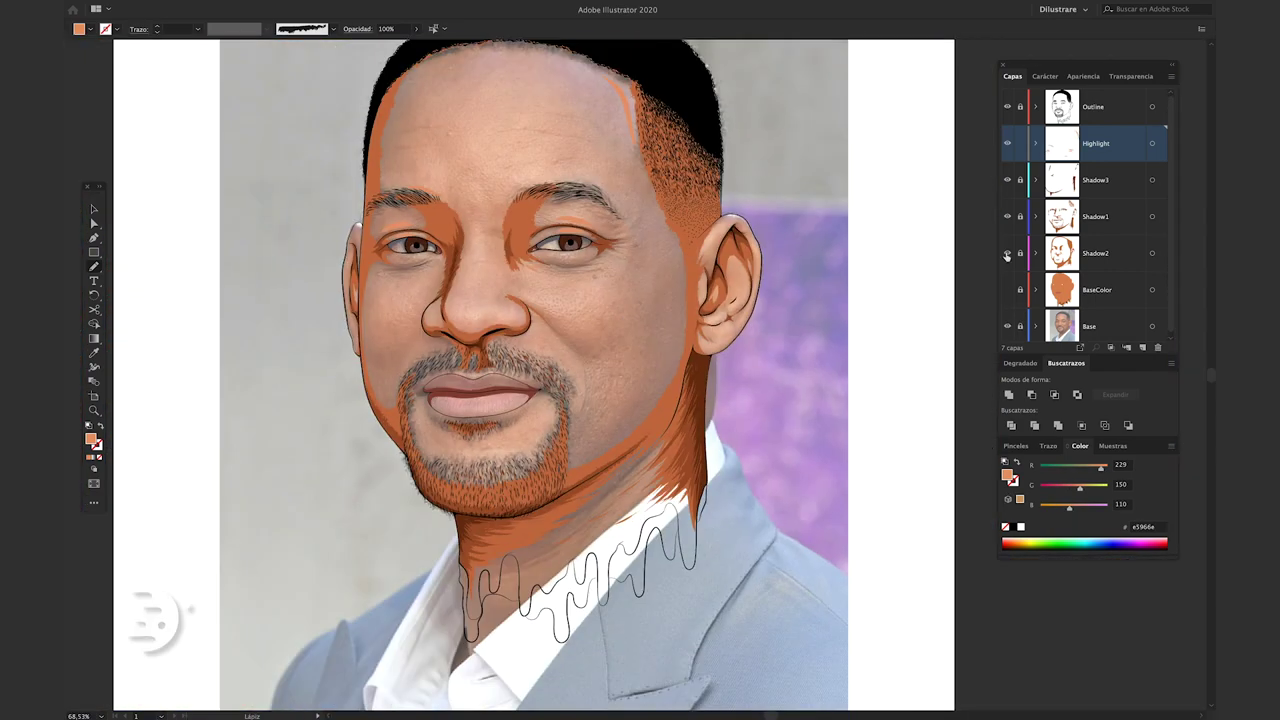
Draw light orange highlights around the right-hand eye, cheek crease, nose and ear, then show BaseColor and hide the Base photo.
scroll(680, 330, up, 6)
scroll(690, 363, right, 6)
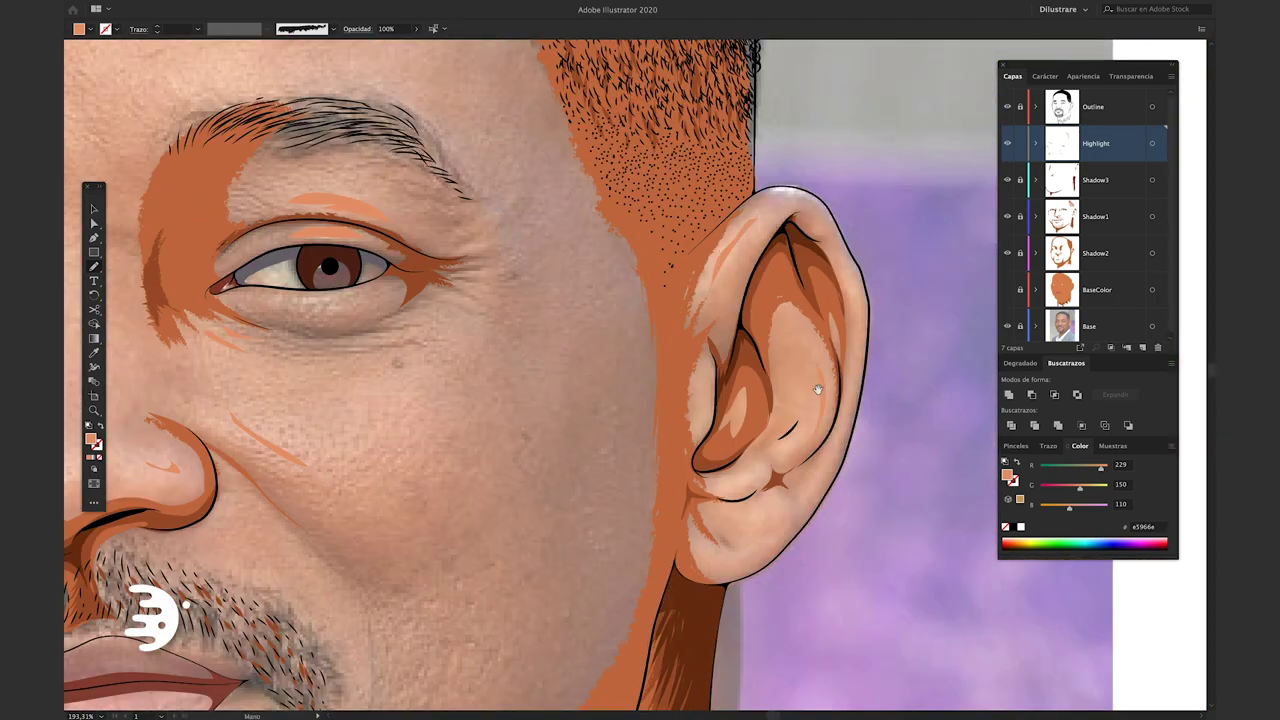
scroll(640, 360, down, 5)
scroll(640, 360, left, 3)
scroll(336, 190, up, 4)
scroll(336, 190, down, 5)
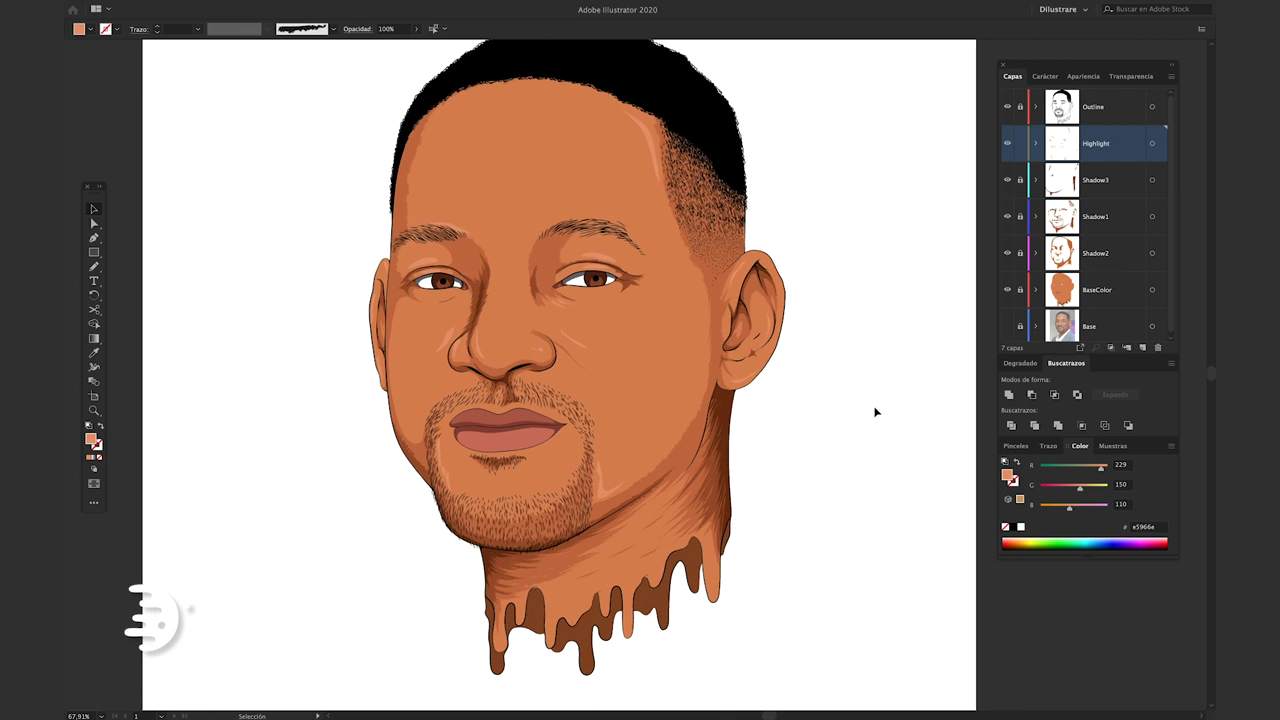
Brush 1 pt charcoal texture onto the highlights at the left-hand eyebrow and eyelid.
click(1015, 446)
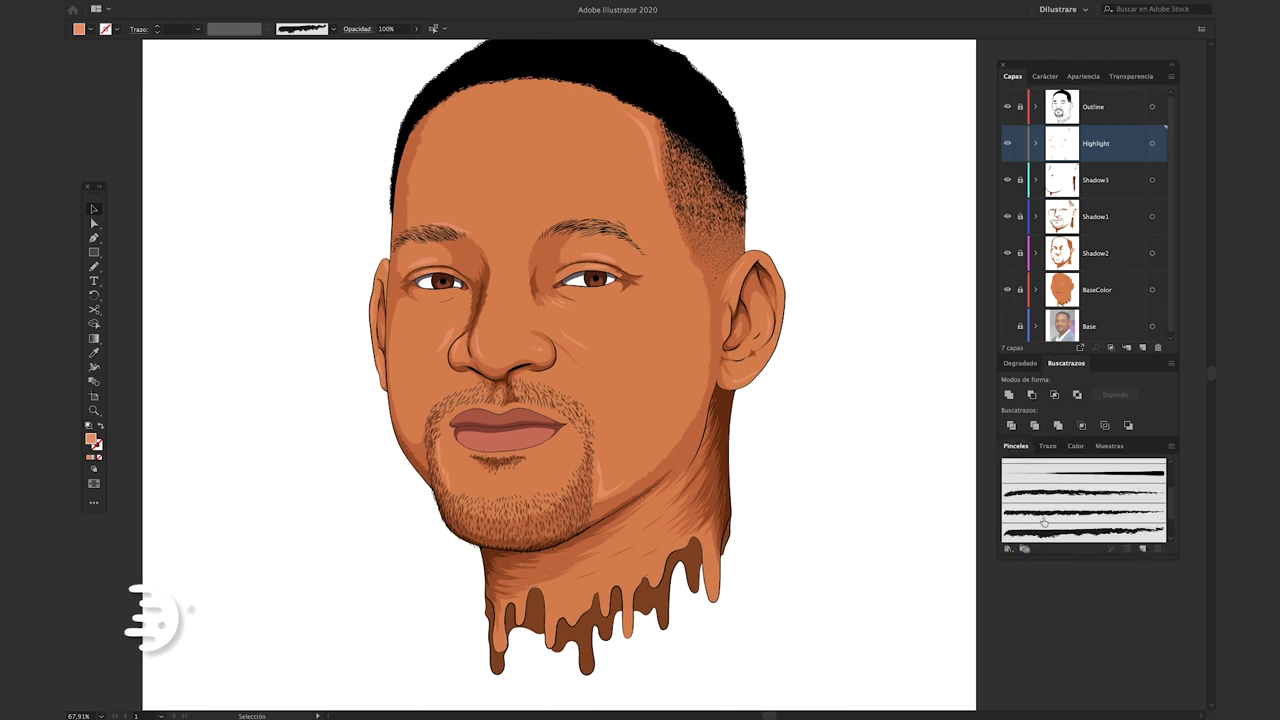
click(1062, 495)
scroll(666, 243, up, 5)
key(b)
scroll(459, 387, up, 2)
scroll(459, 387, down, 10)
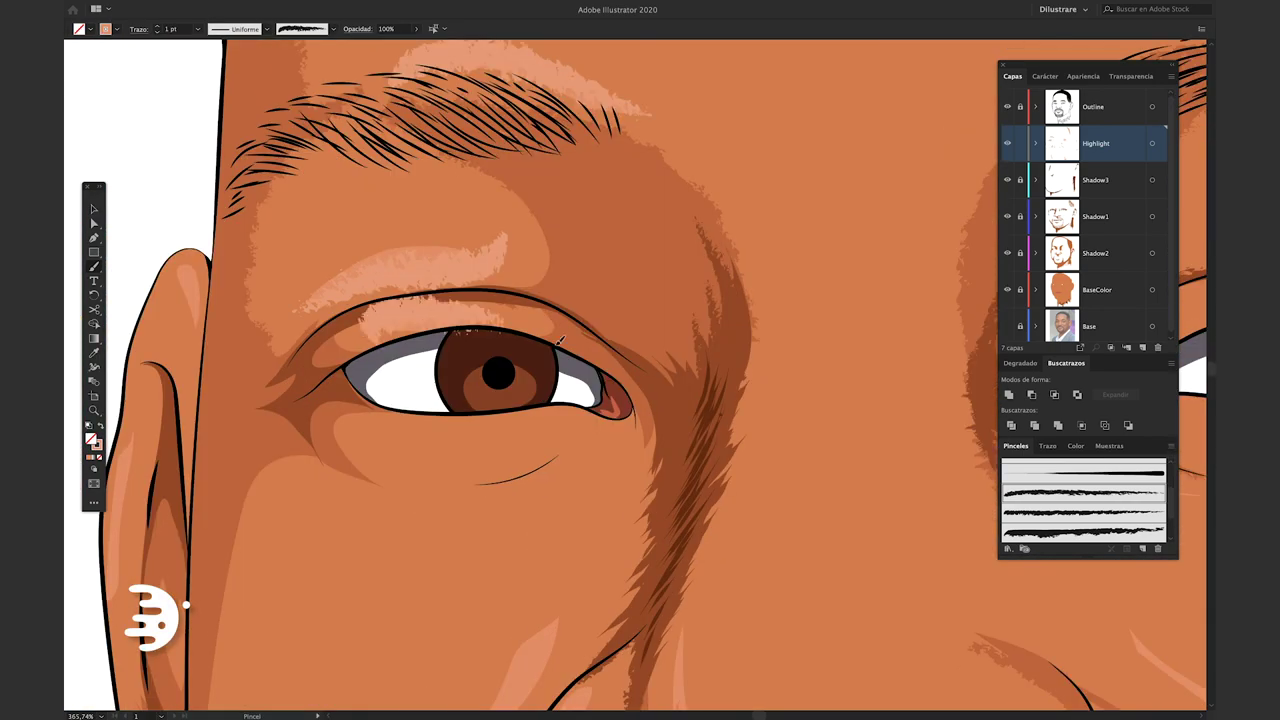
Select all the textured highlight shapes on the Highlight layer and turn their brush strokes into plain light orange fills without a stroke.
scroll(803, 314, down, 8)
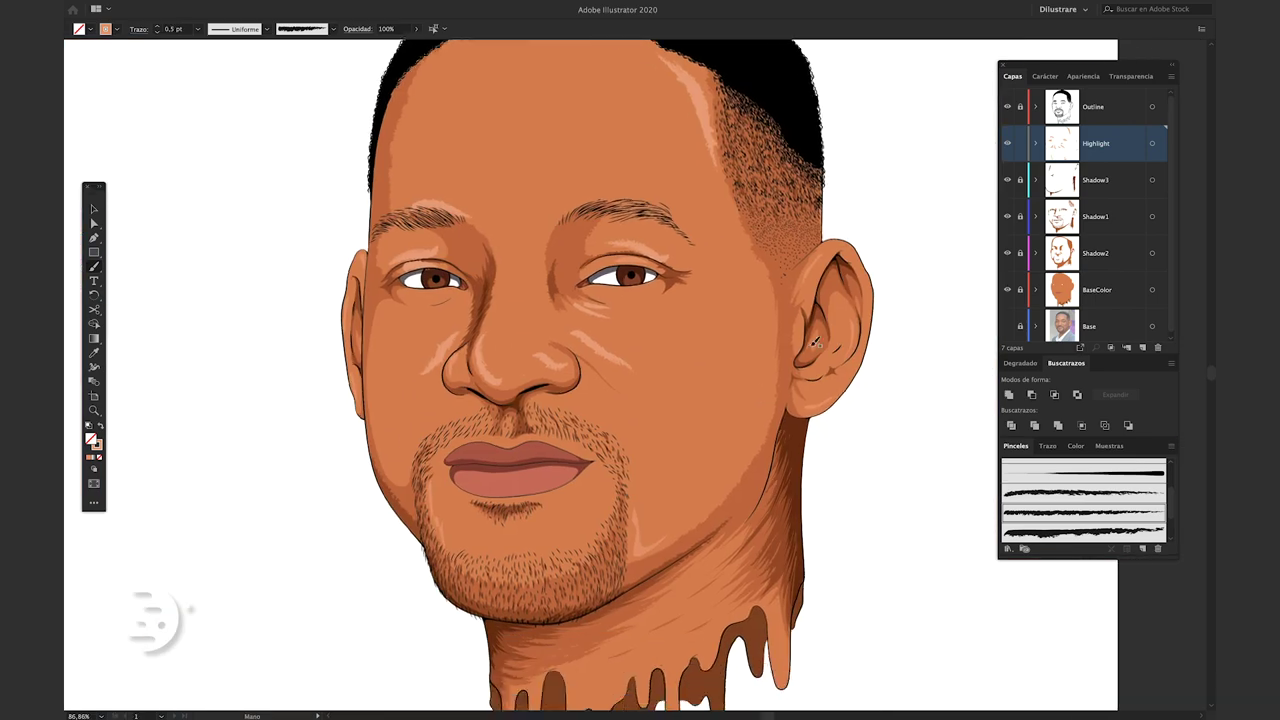
click(92, 211)
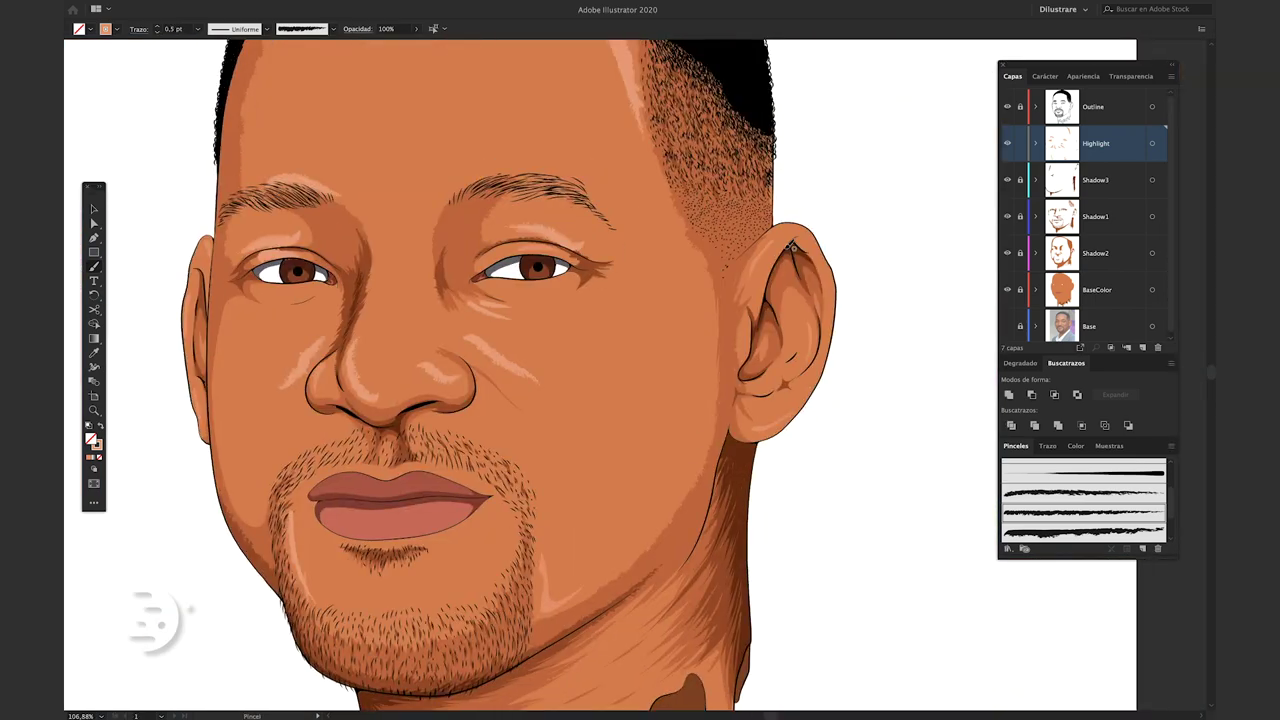
scroll(674, 434, up, 2)
click(623, 437)
scroll(594, 307, up, 10)
key(super+0)
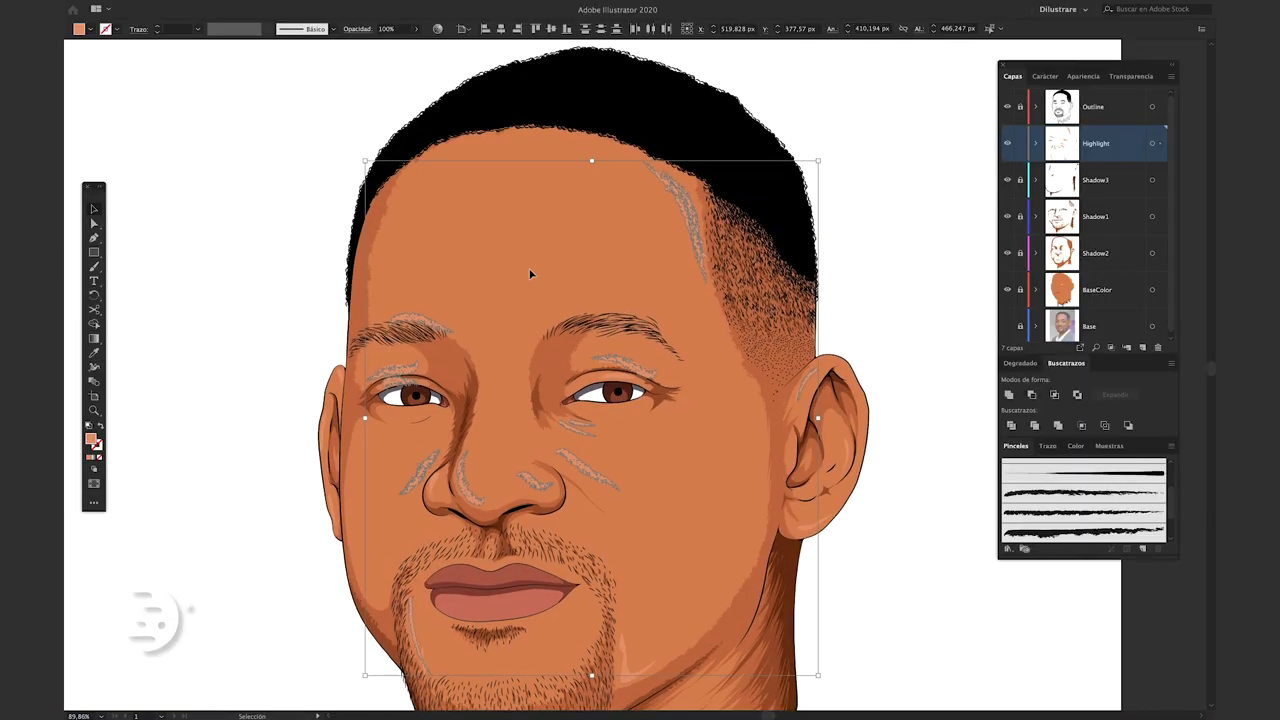
click(366, 6)
key(Escape)
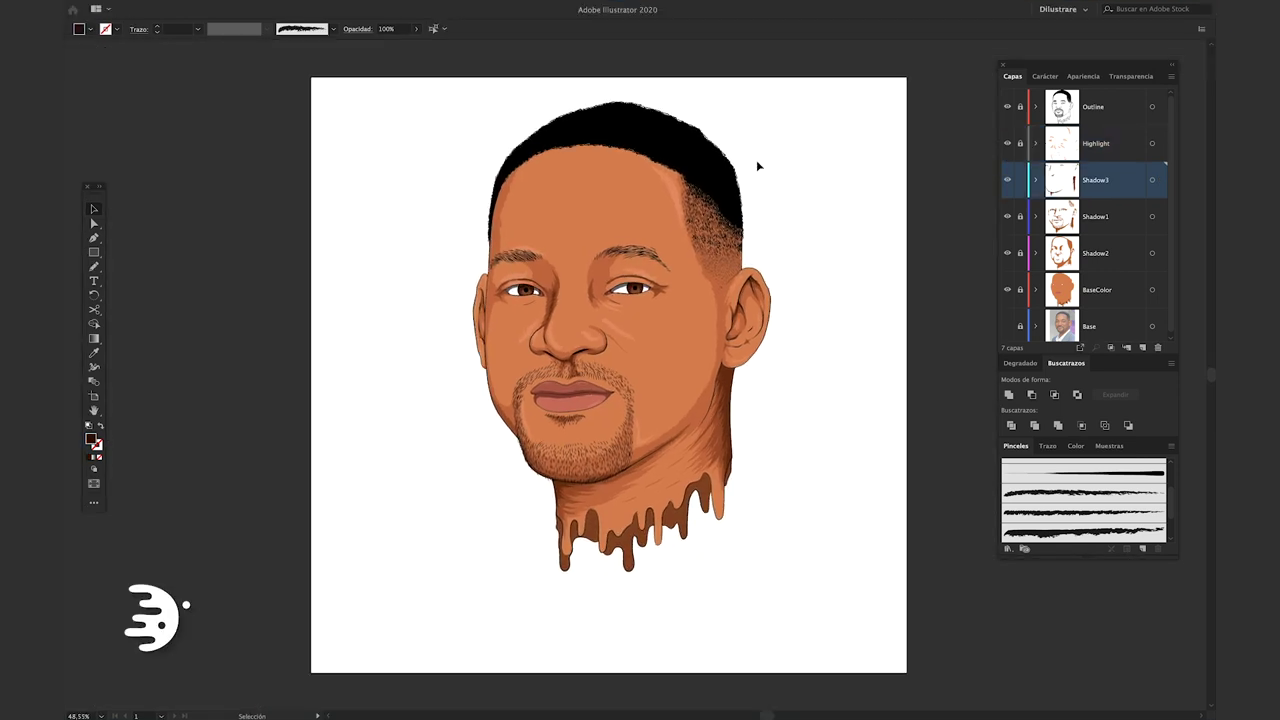
Add a new layer above Outline and draw a white reflection freehand over the iris and pupil of the left-hand eye.
key(super+l)
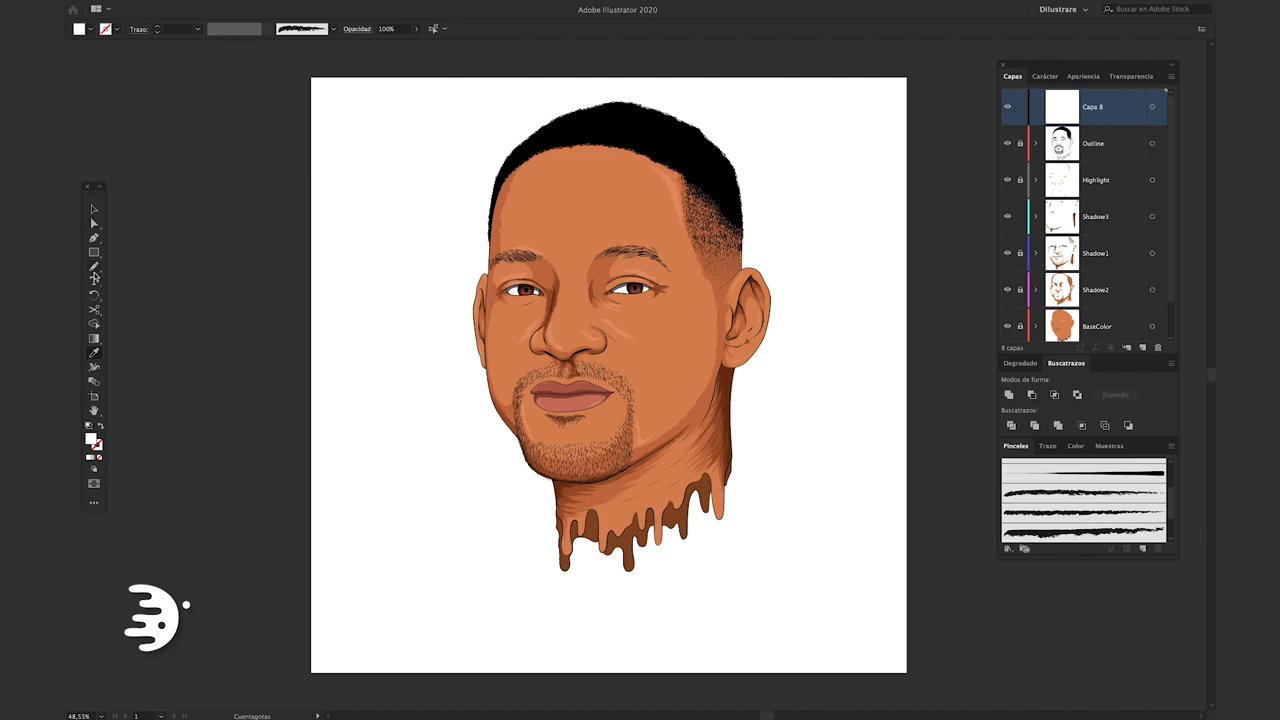
scroll(520, 290, up, 10)
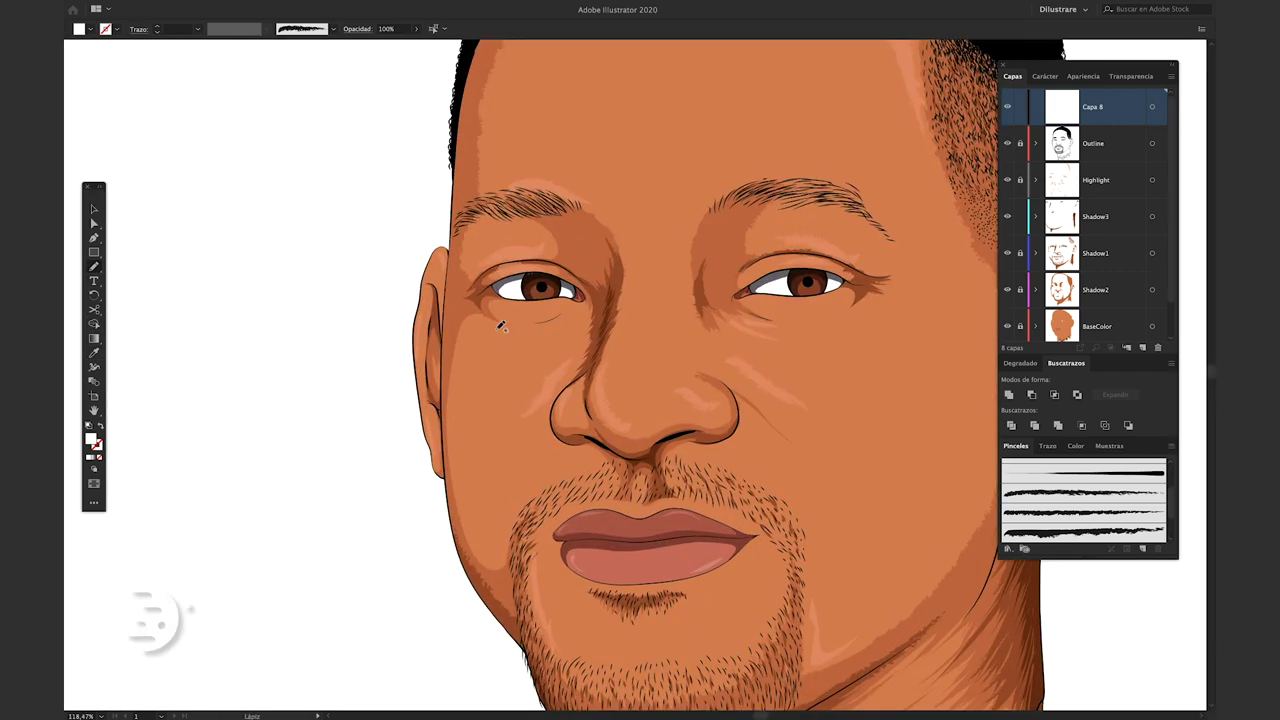
scroll(556, 249, up, 5)
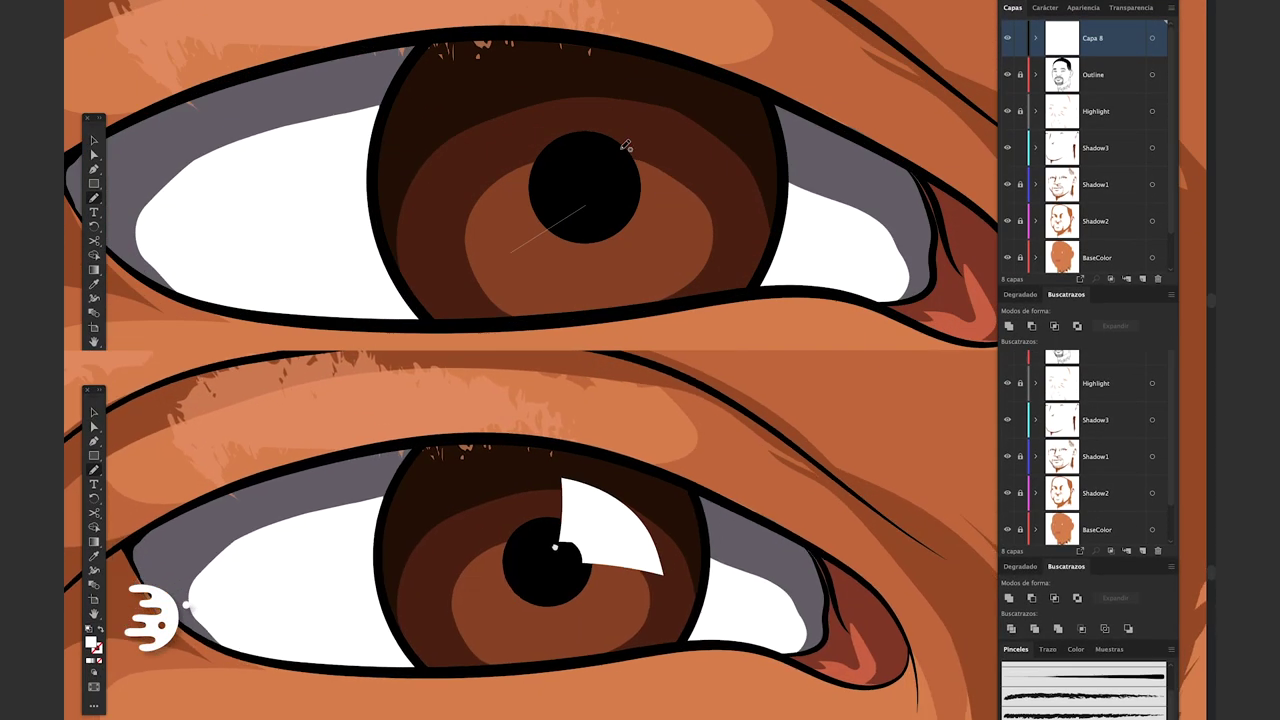
drag(649, 133, 608, 145)
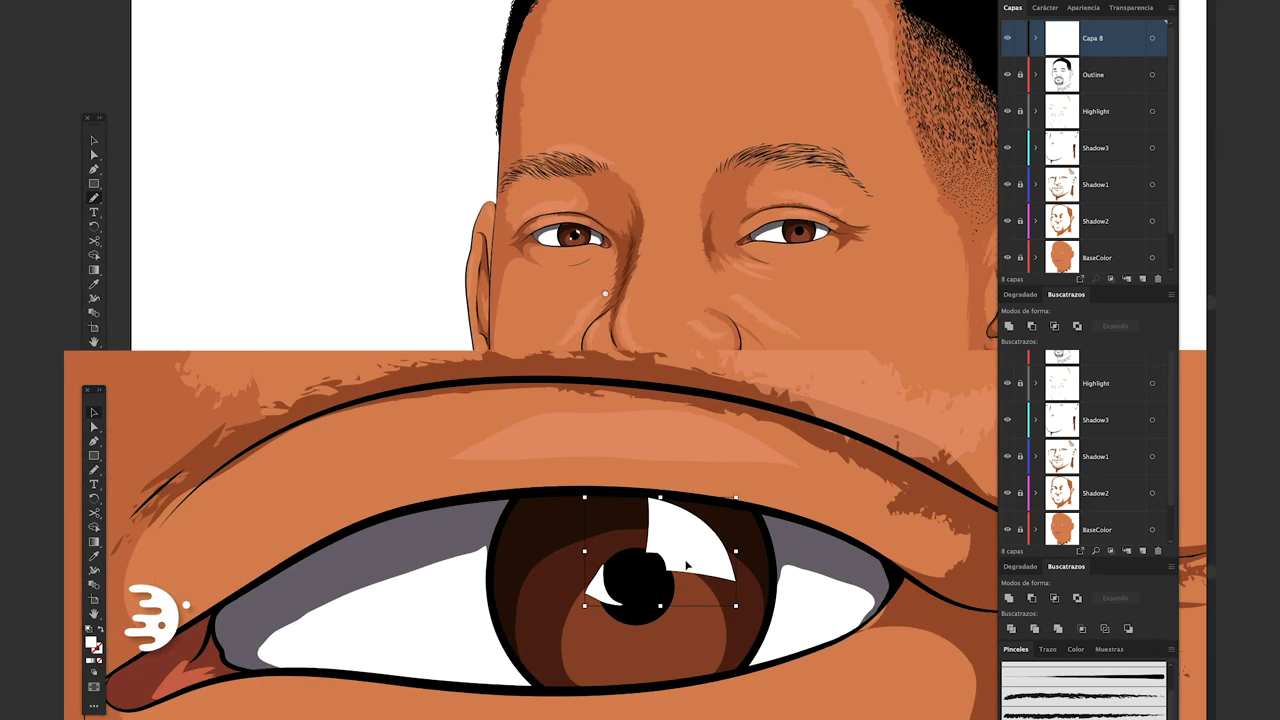
Draw a matching white reflection over the right-hand eye's iris and pupil, and set the reflections' opacity to 63%.
scroll(583, 274, up, 5)
scroll(583, 274, up, 3)
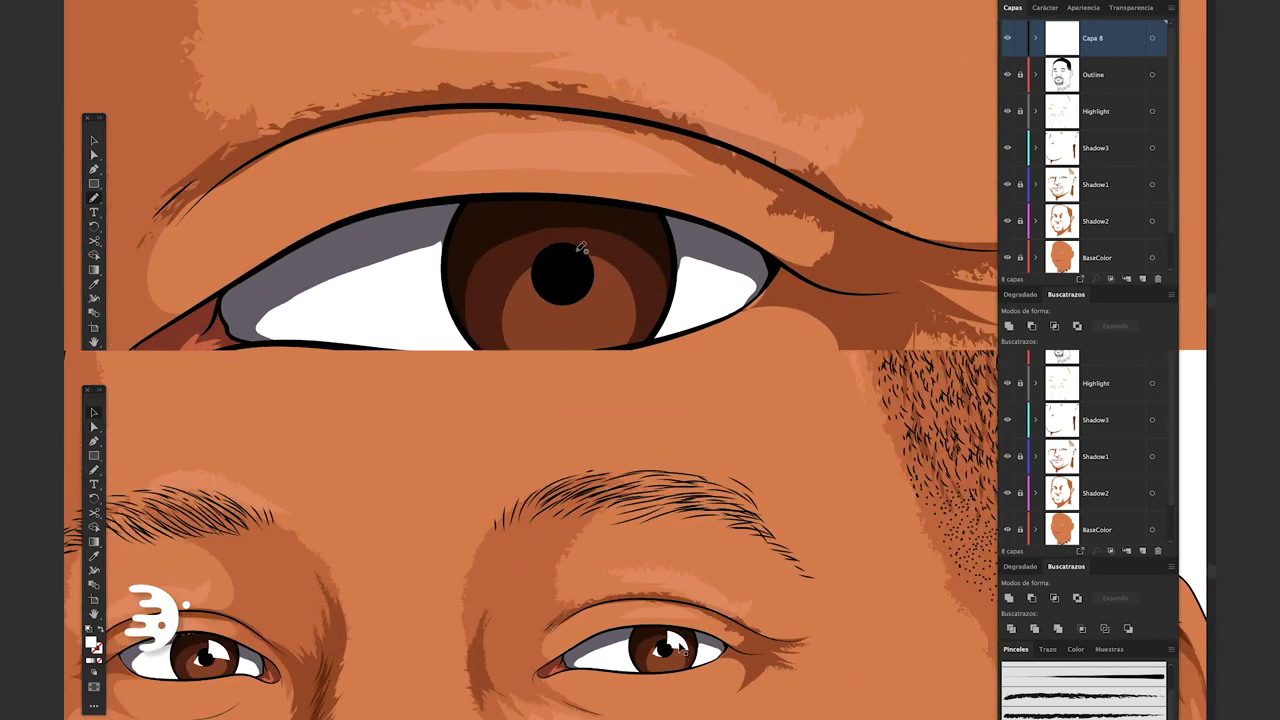
drag(575, 238, 592, 258)
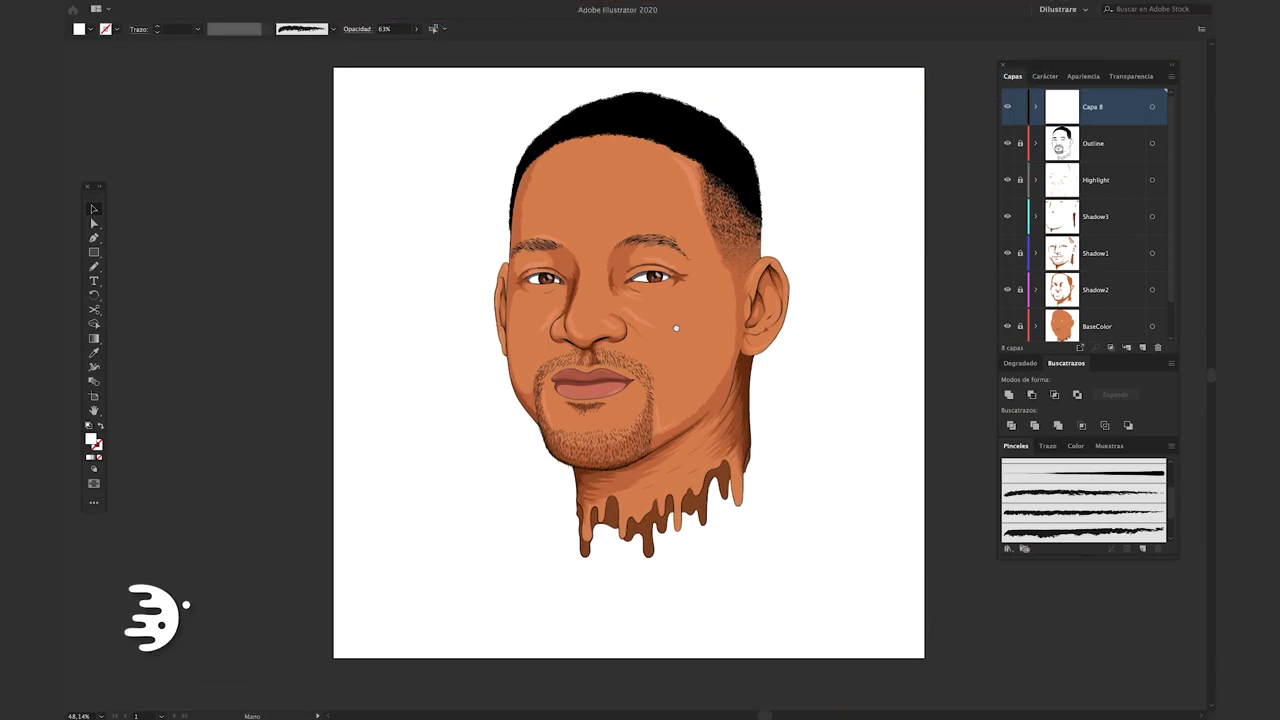
key(space)
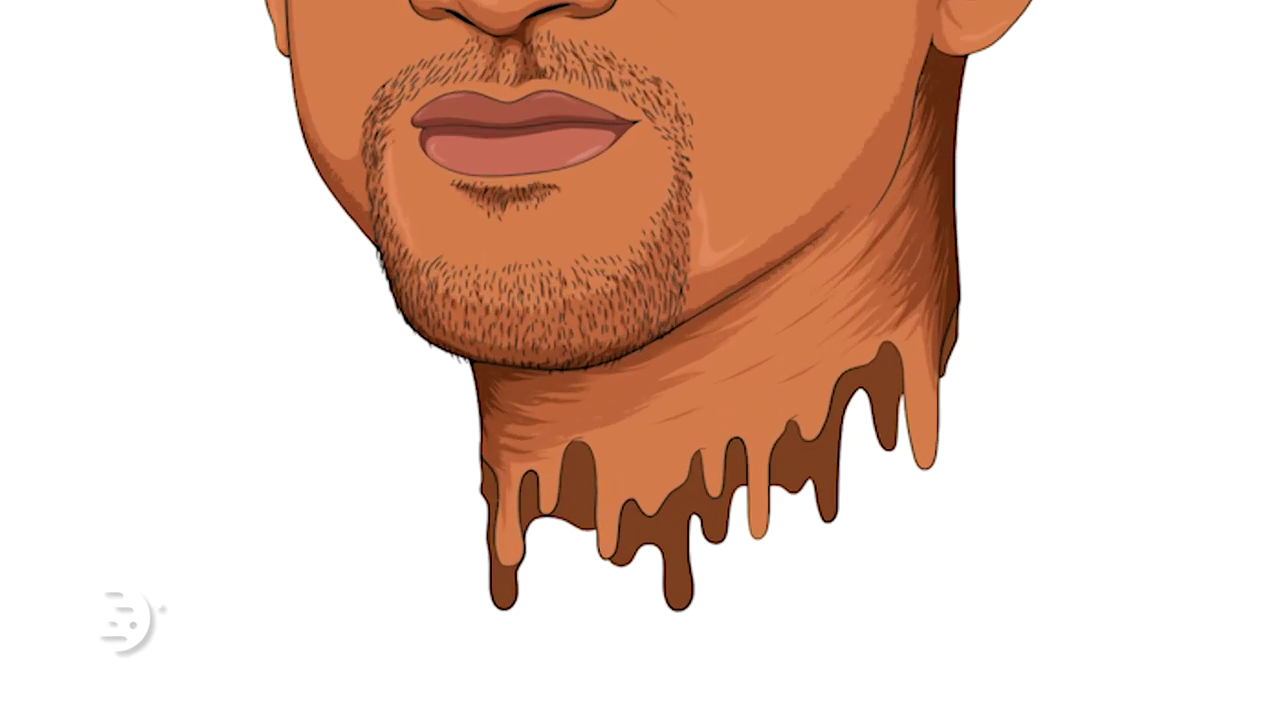